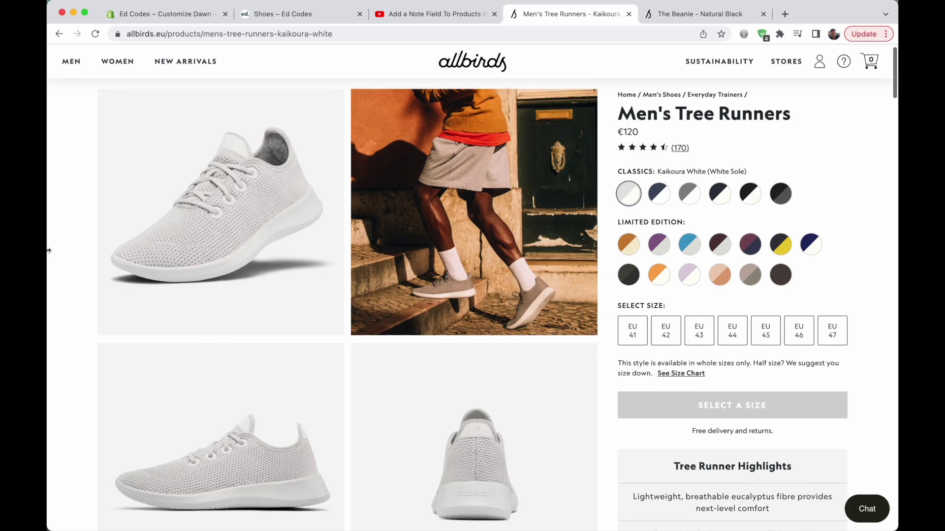
# - Examine the Men's Tree Runners product page, from the image gallery and product options to the feature sections below
pyautogui.scroll(-1, 48, 251)
pyautogui.scroll(-10, 48, 251)
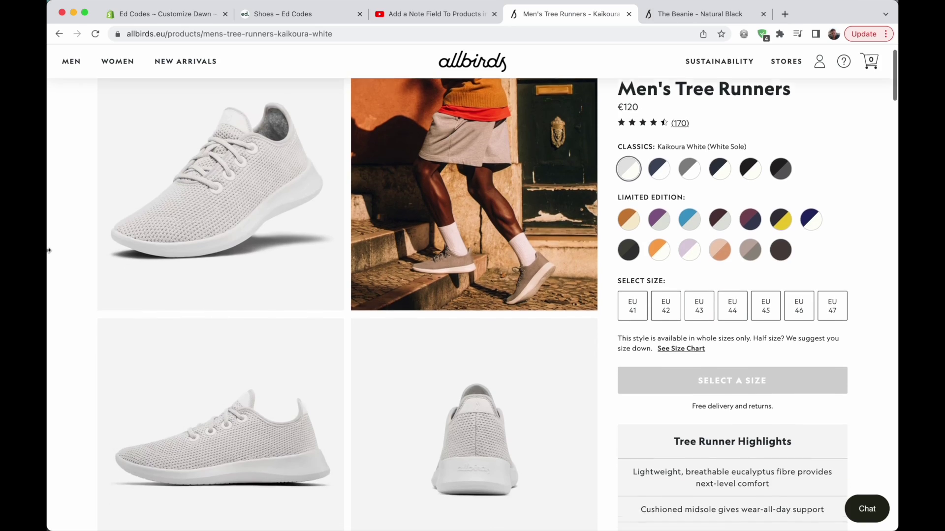
pyautogui.scroll(-7, 48, 250)
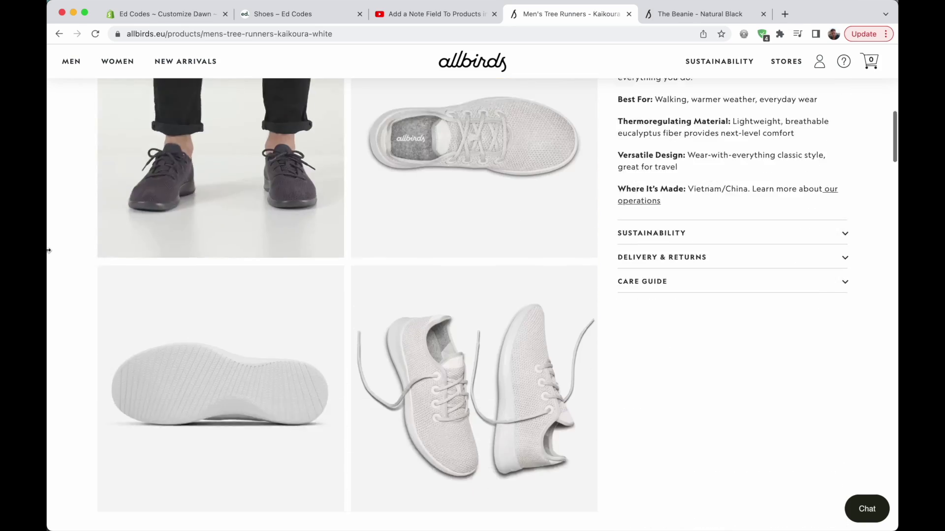
pyautogui.scroll(-4, 48, 251)
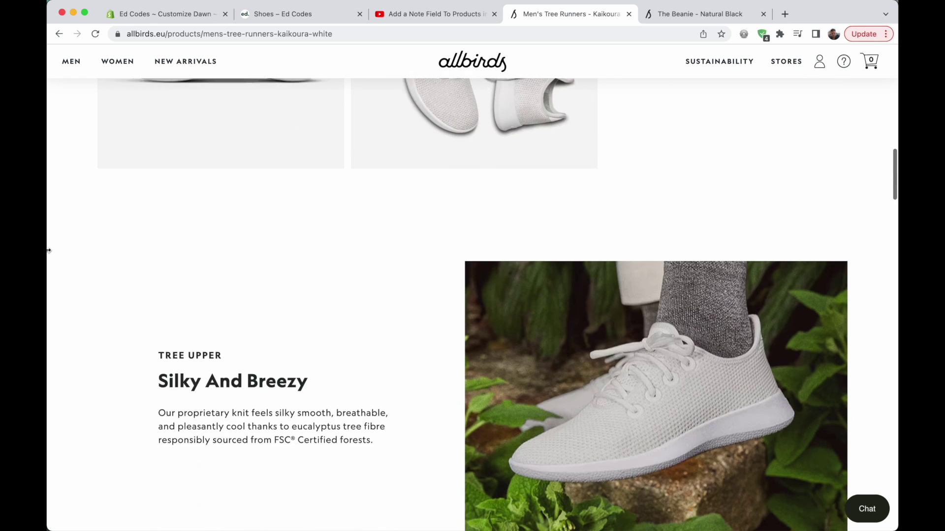
pyautogui.scroll(-1, 48, 251)
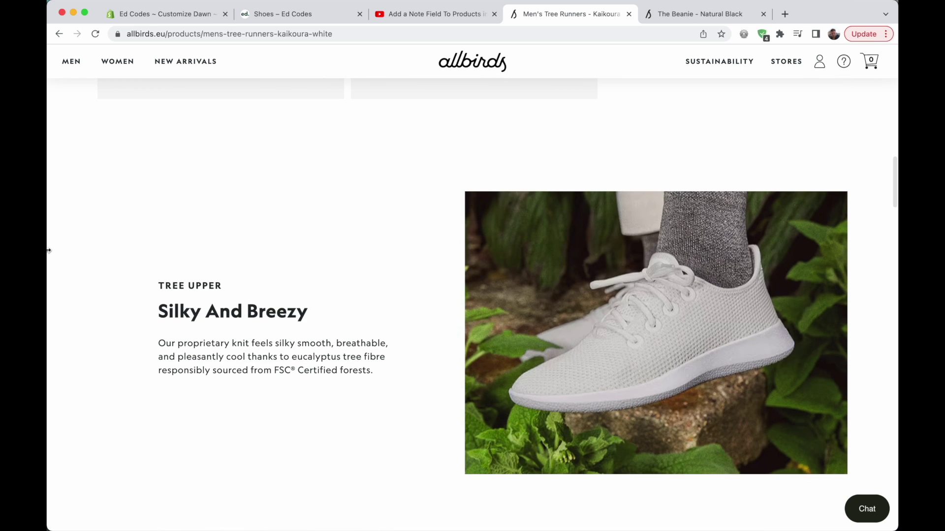
pyautogui.scroll(10, 48, 251)
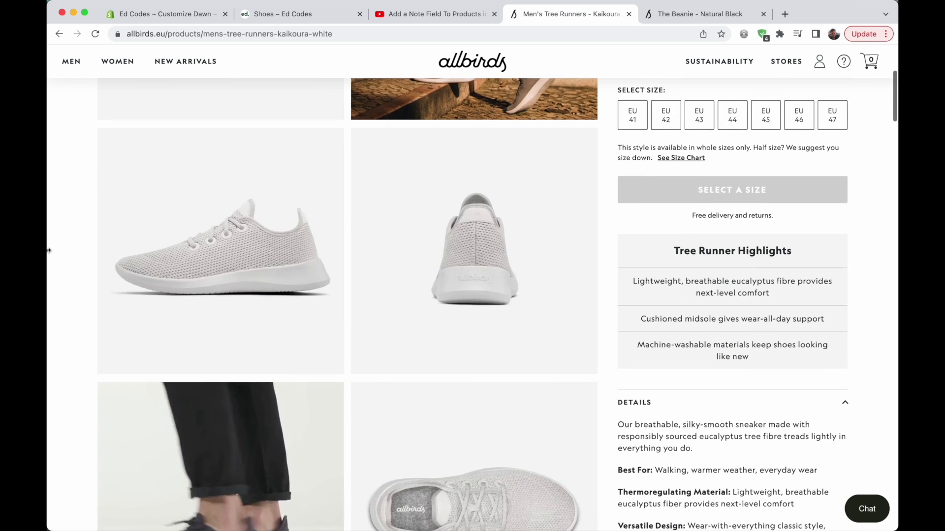
pyautogui.scroll(5, 49, 250)
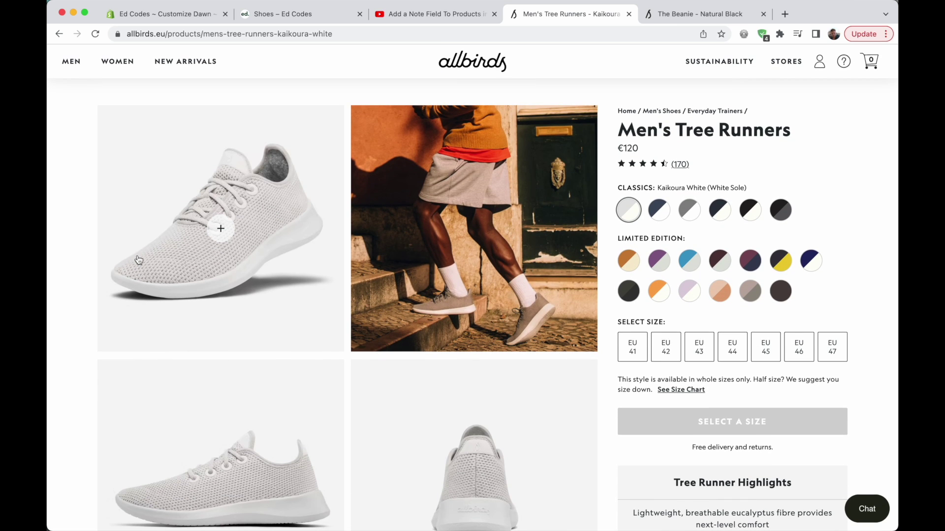
pyautogui.scroll(-15, 138, 260)
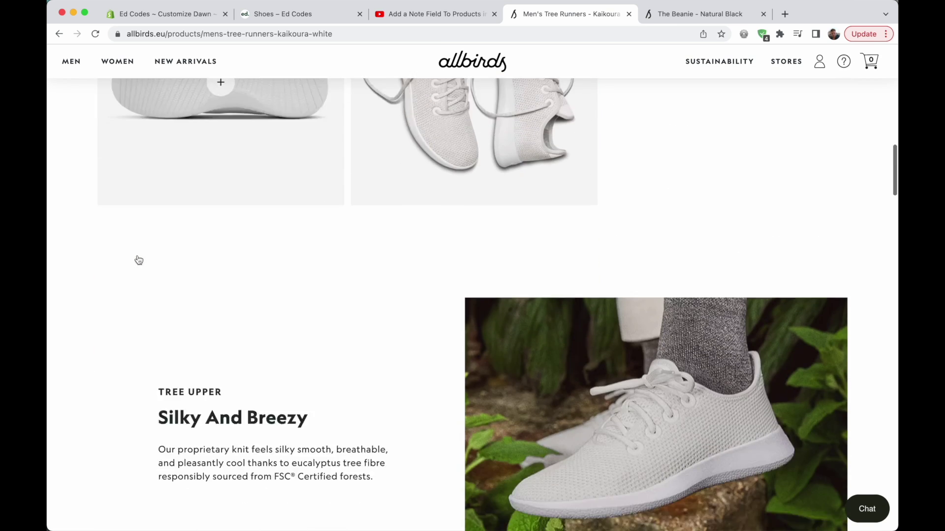
pyautogui.scroll(-15, 138, 257)
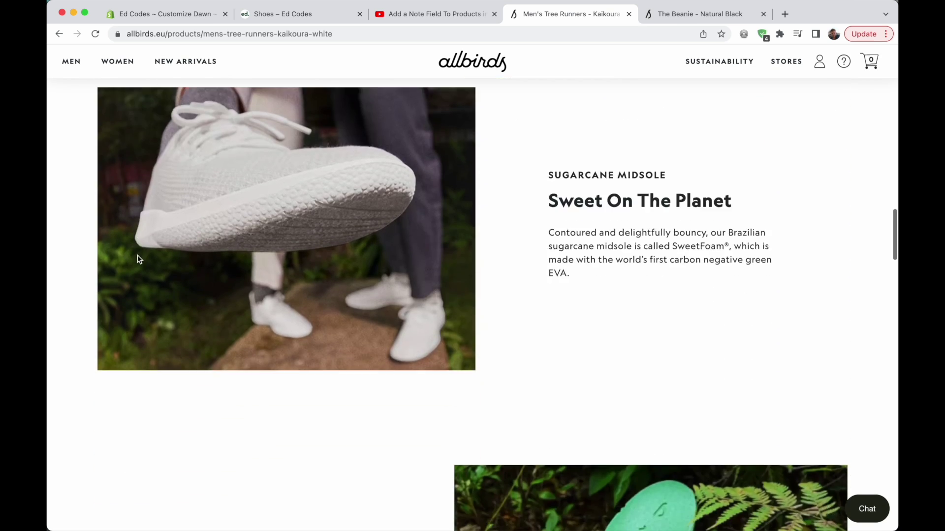
pyautogui.scroll(-10, 138, 256)
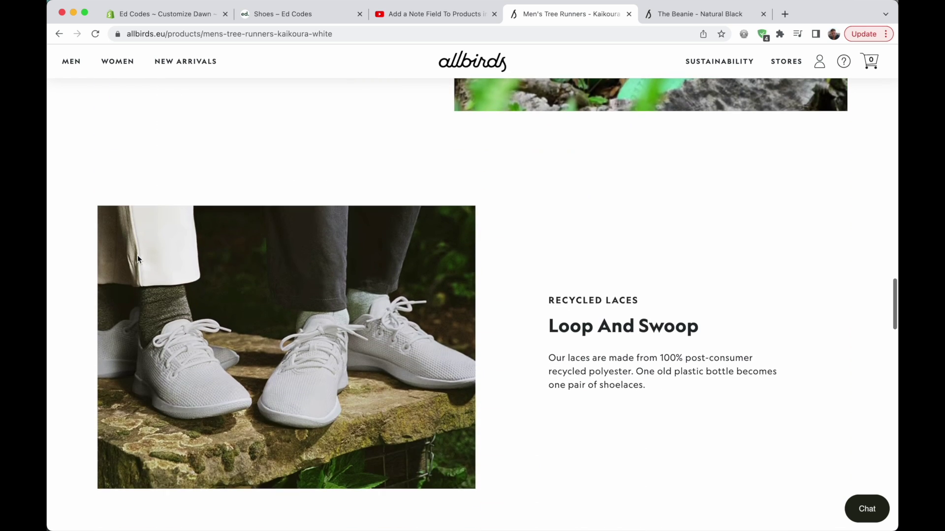
pyautogui.scroll(10, 139, 260)
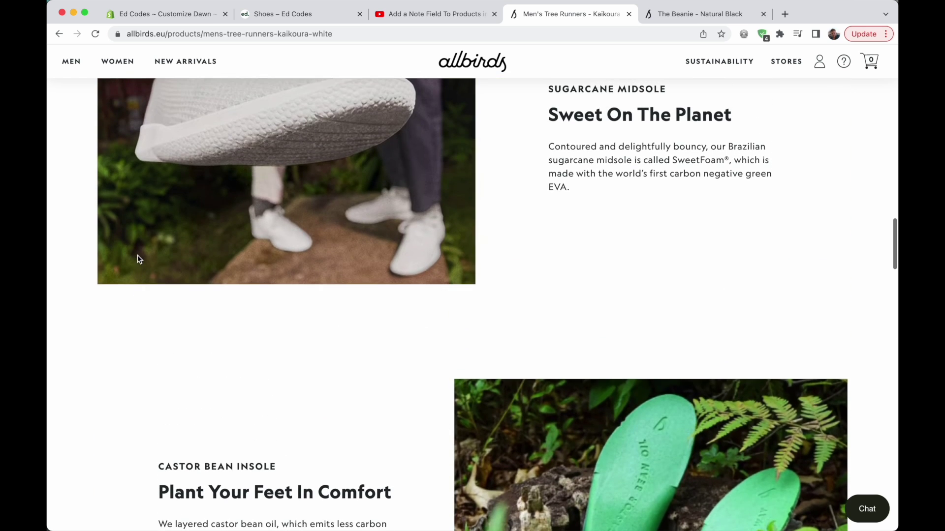
pyautogui.scroll(4, 138, 258)
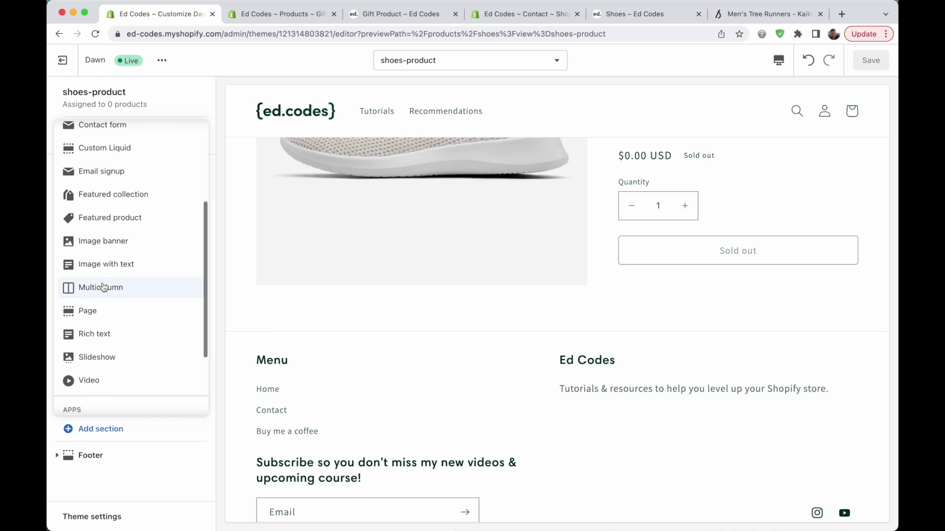
# - Add a Multicolumn section and a Collage section to the shoes-product template in the Shopify theme editor
pyautogui.click(105, 285)
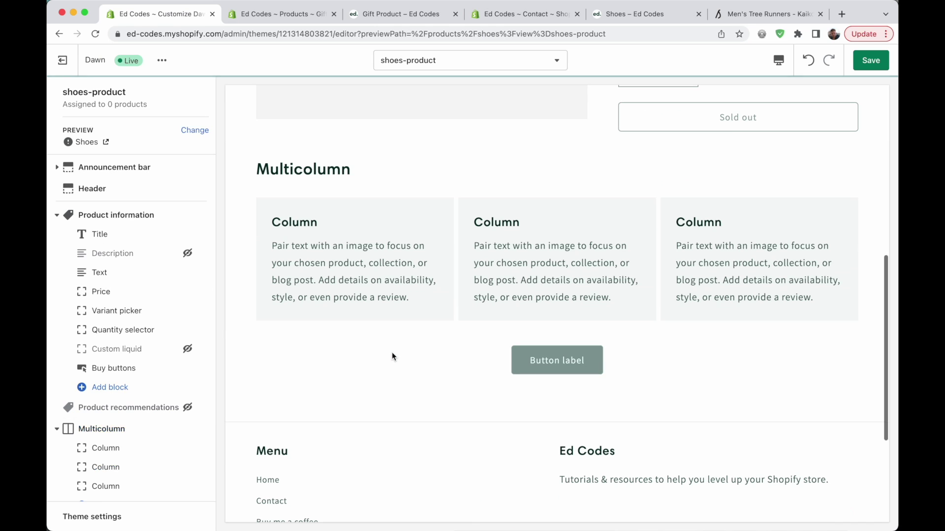
pyautogui.click(101, 455)
pyautogui.click(101, 234)
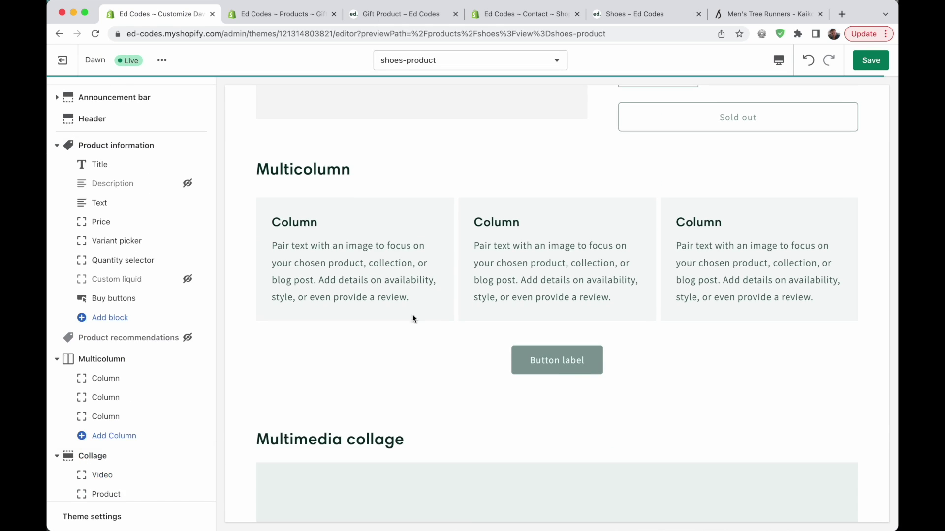
# - Add a Rich text section below the collage in the shoes-product template
pyautogui.scroll(-3, 74, 394)
pyautogui.click(100, 456)
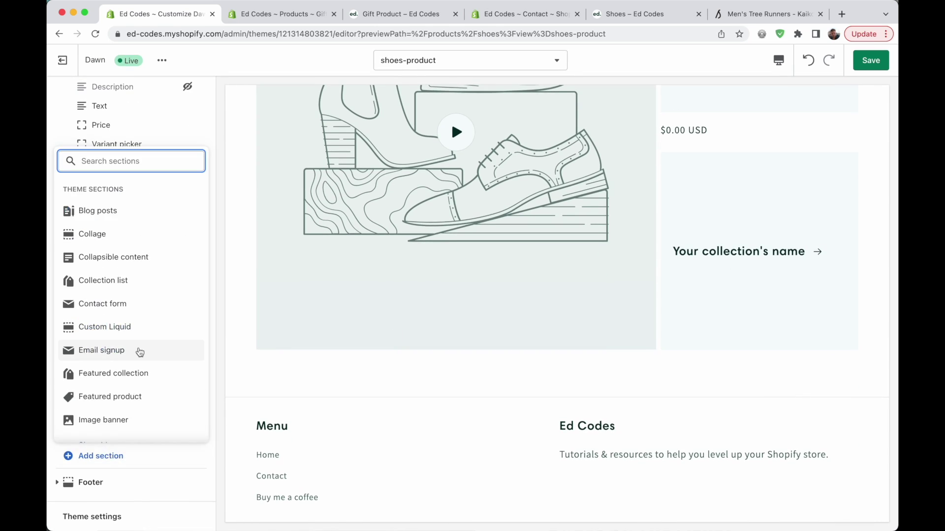
pyautogui.scroll(-2, 108, 379)
pyautogui.scroll(-3, 167, 364)
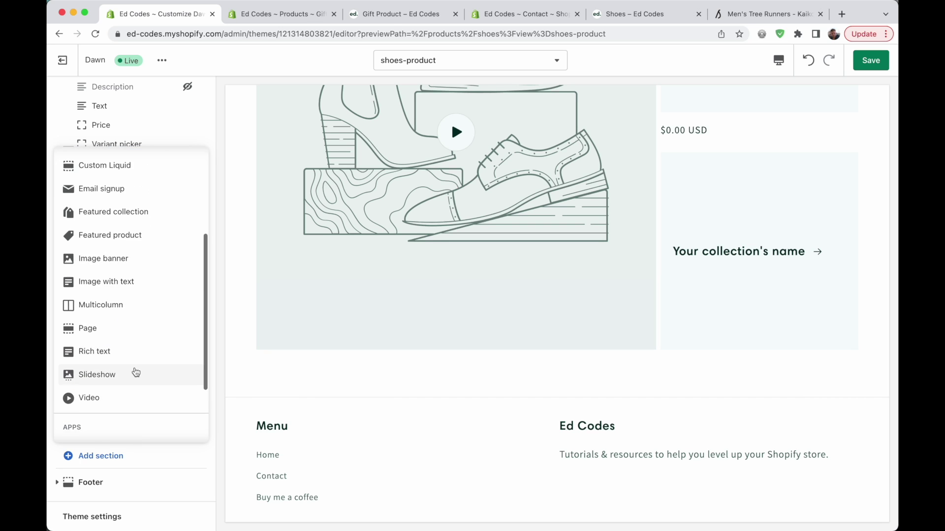
pyautogui.click(129, 350)
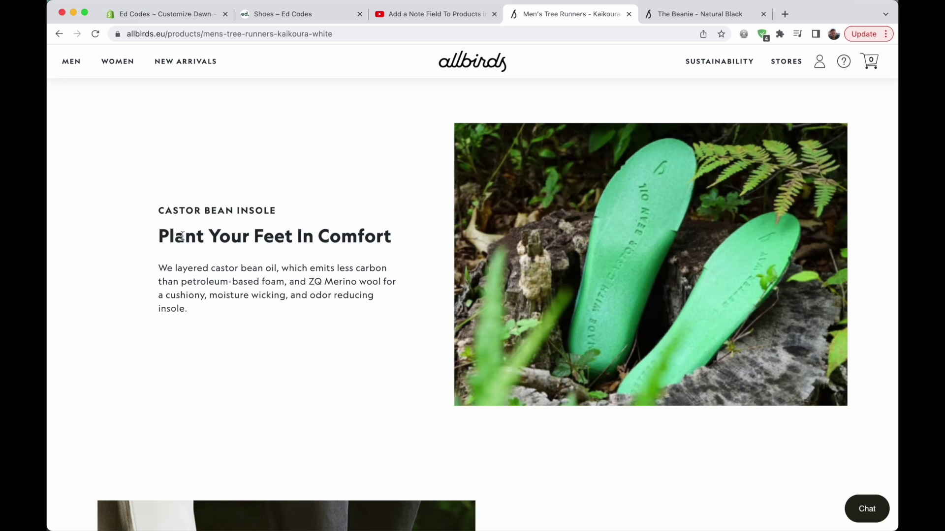
# - Compare the layout of The Beanie product page on the Allbirds site with the Men's Tree Runners page
pyautogui.click(694, 15)
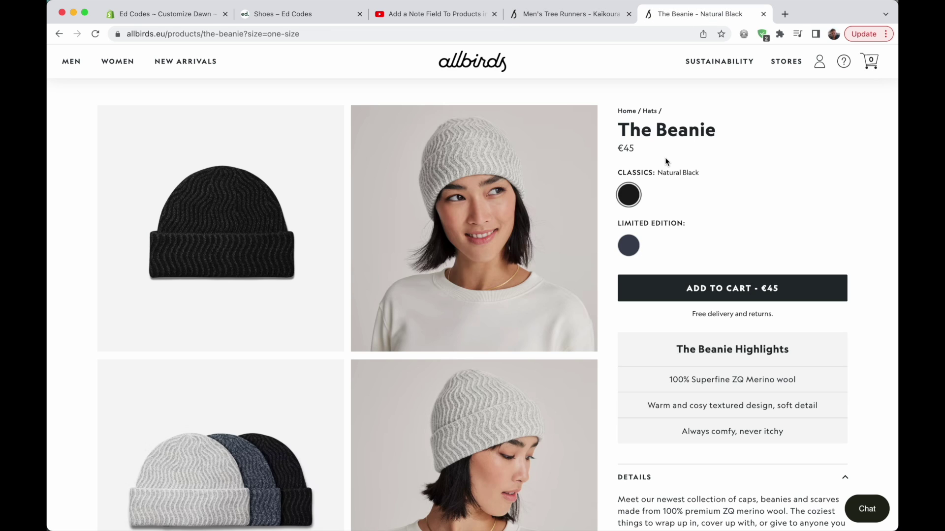
pyautogui.scroll(-15, 665, 160)
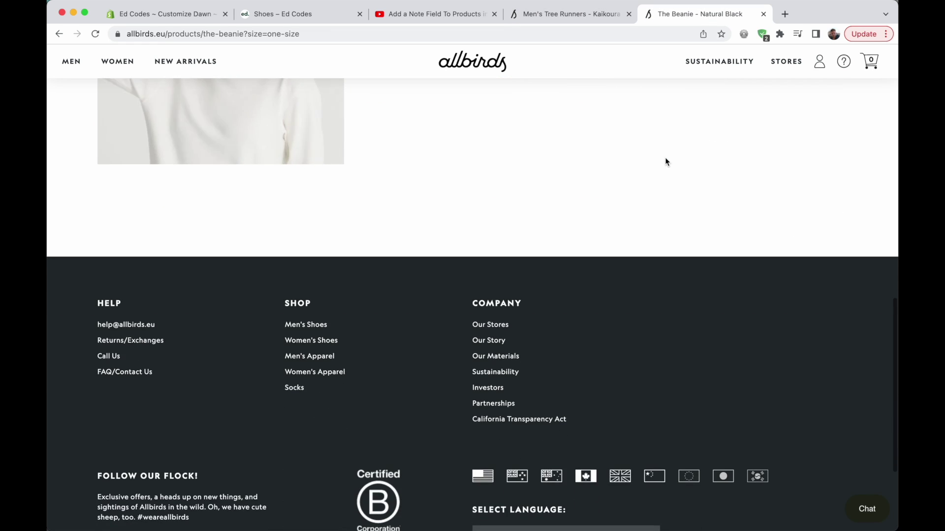
pyautogui.scroll(15, 665, 162)
pyautogui.scroll(-1, 471, 267)
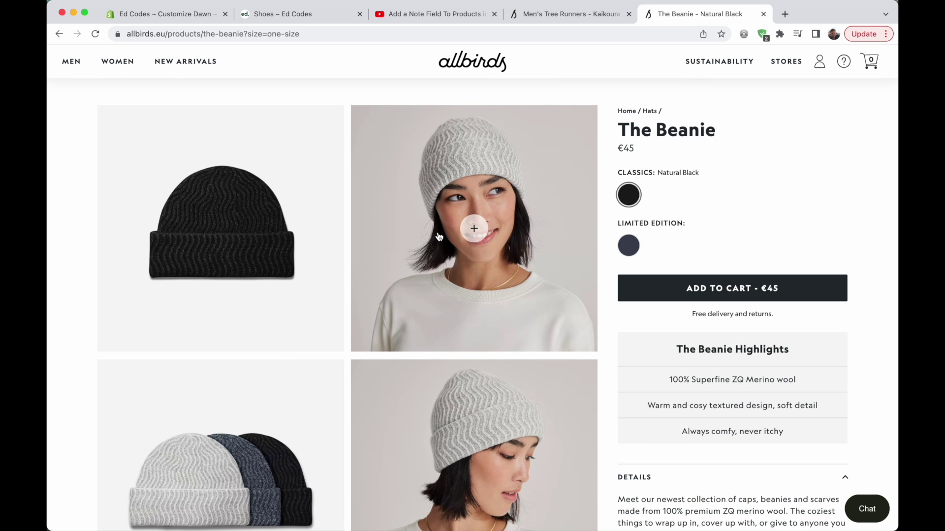
pyautogui.click(577, 15)
pyautogui.scroll(15, 379, 238)
pyautogui.scroll(-10, 379, 239)
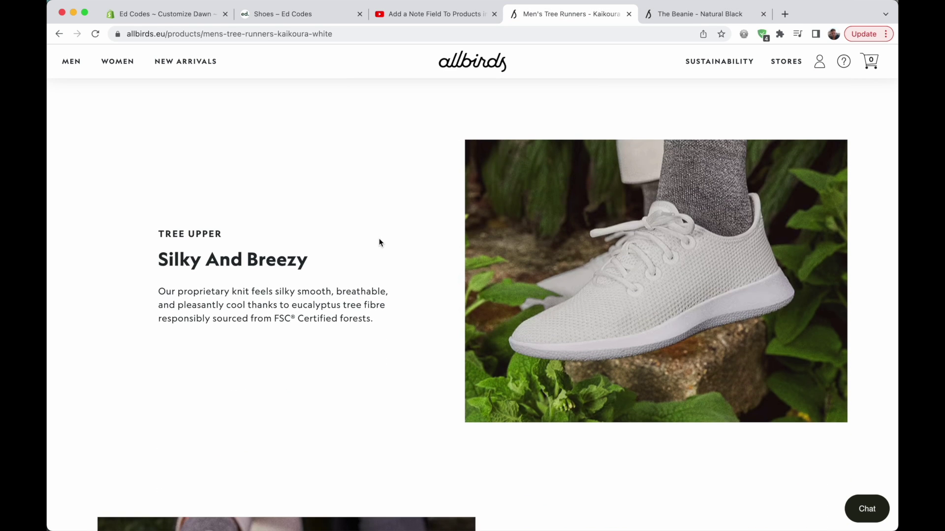
pyautogui.click(707, 15)
pyautogui.scroll(-5, 688, 305)
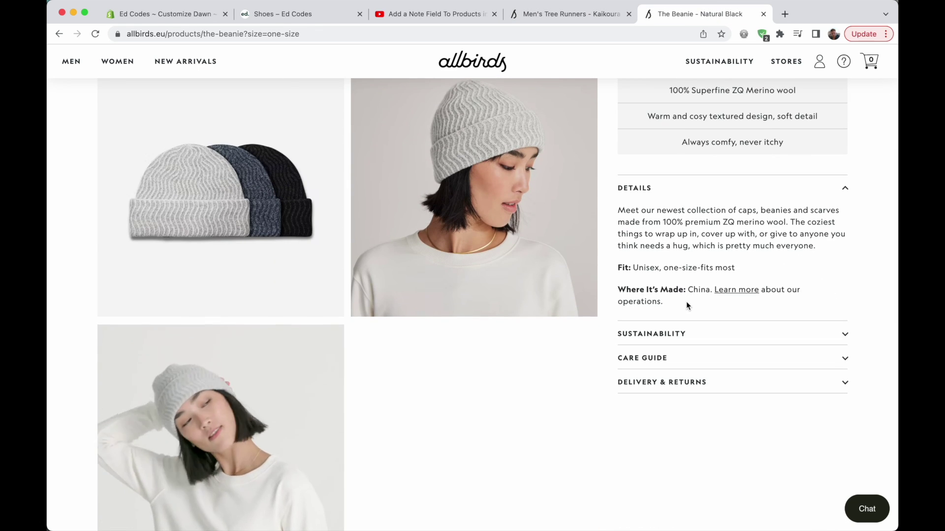
pyautogui.scroll(-3, 687, 305)
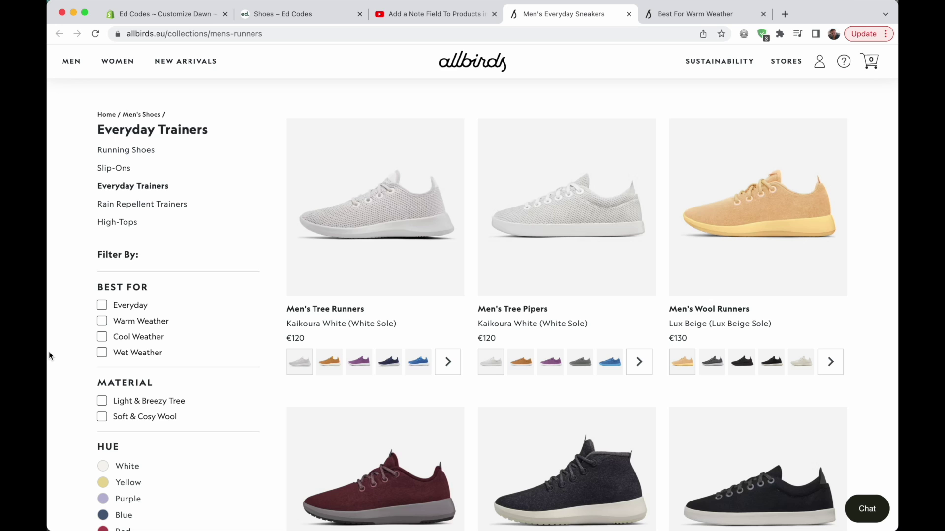
# - Examine the category links, filters and product grid of the Everyday Trainers collection page
pyautogui.scroll(-1, 48, 351)
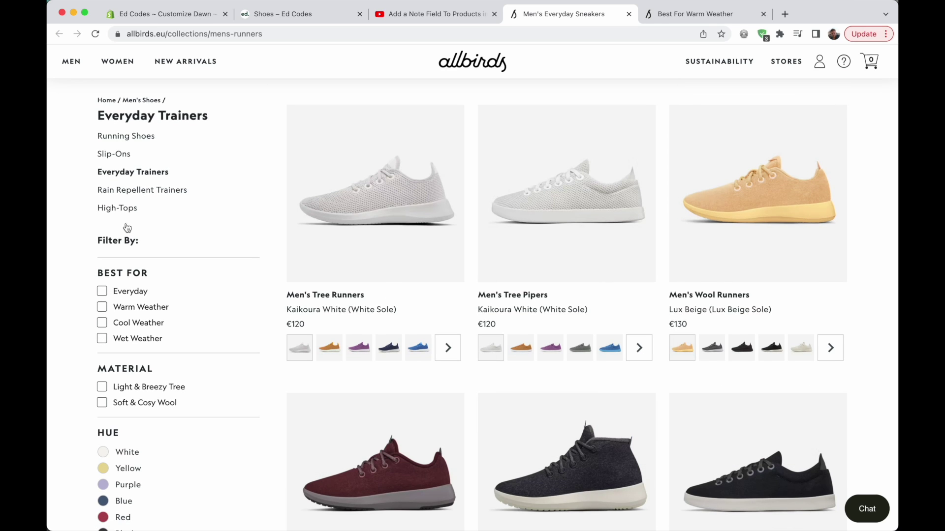
pyautogui.scroll(-5, 464, 297)
pyautogui.scroll(6, 464, 297)
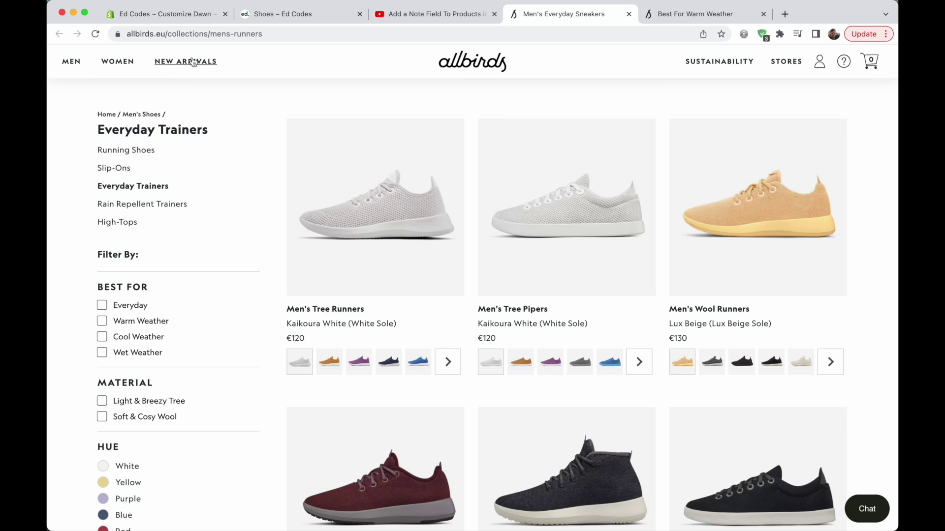
# - Open the Warm Weather collection from New Arrivals and examine its banner, category links and product grid
pyautogui.moveTo(189, 65)
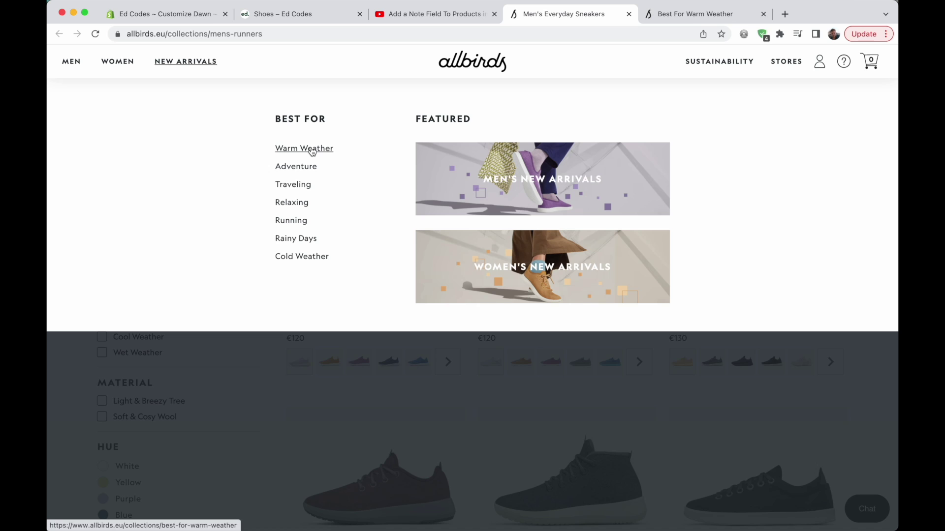
pyautogui.click(312, 152)
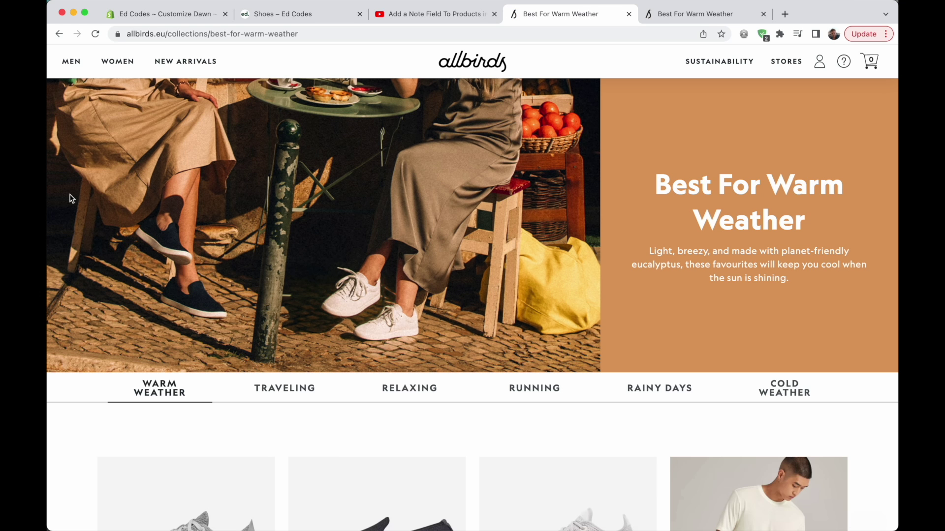
pyautogui.scroll(-1, 70, 199)
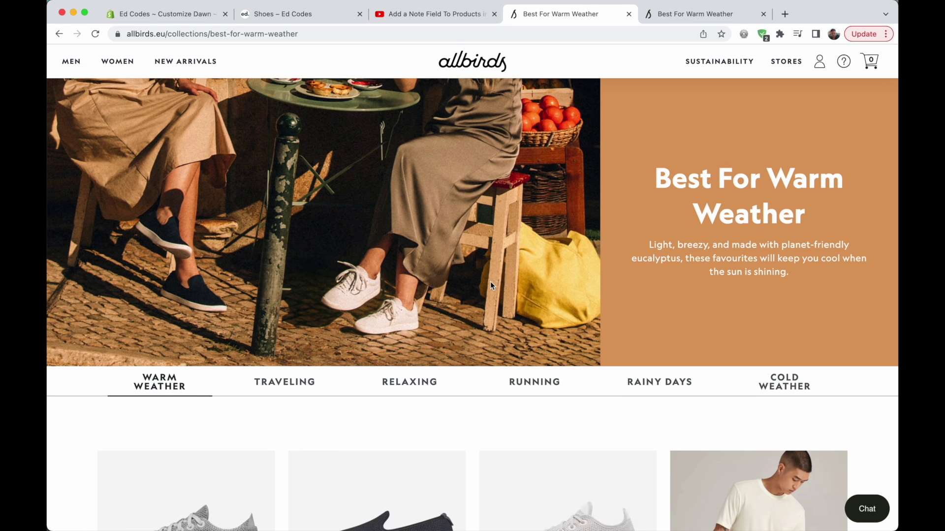
pyautogui.scroll(1, 490, 281)
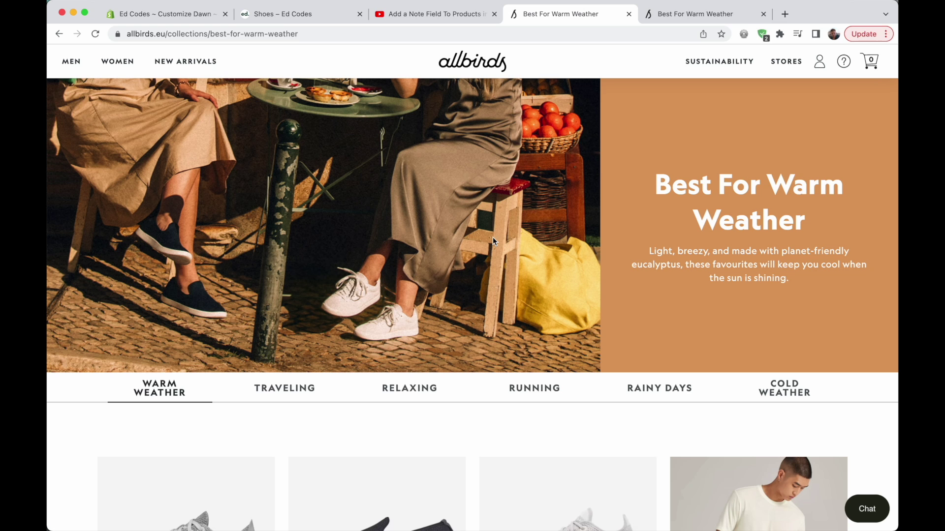
pyautogui.scroll(-2, 512, 274)
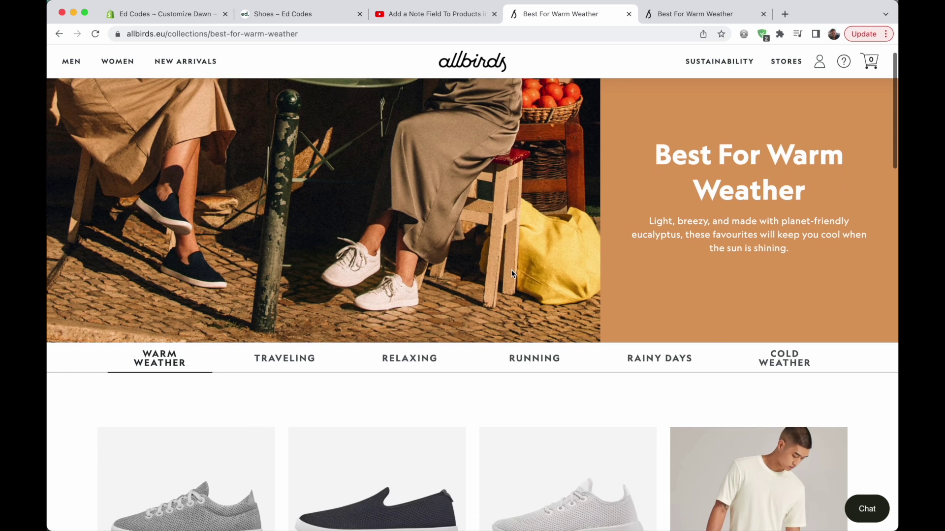
pyautogui.scroll(-5, 509, 274)
pyautogui.scroll(6, 509, 274)
pyautogui.scroll(-1, 318, 326)
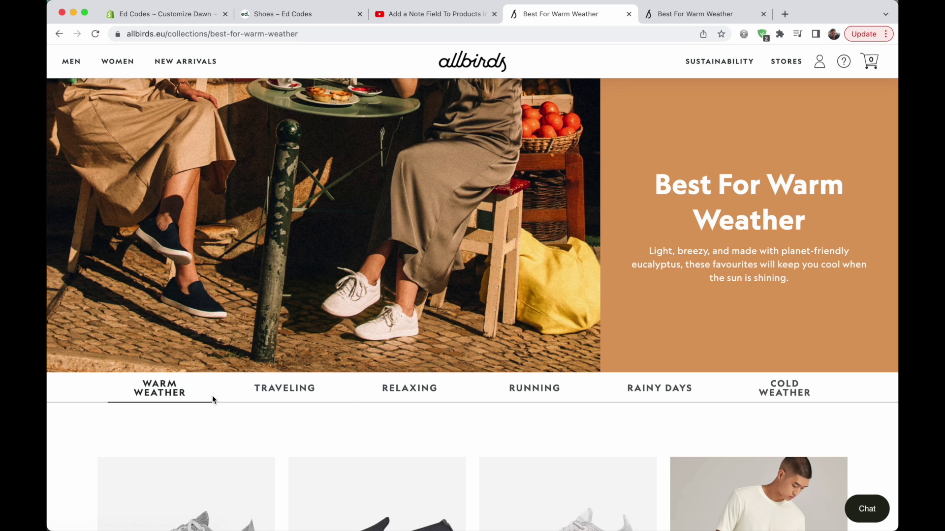
pyautogui.scroll(-3, 316, 429)
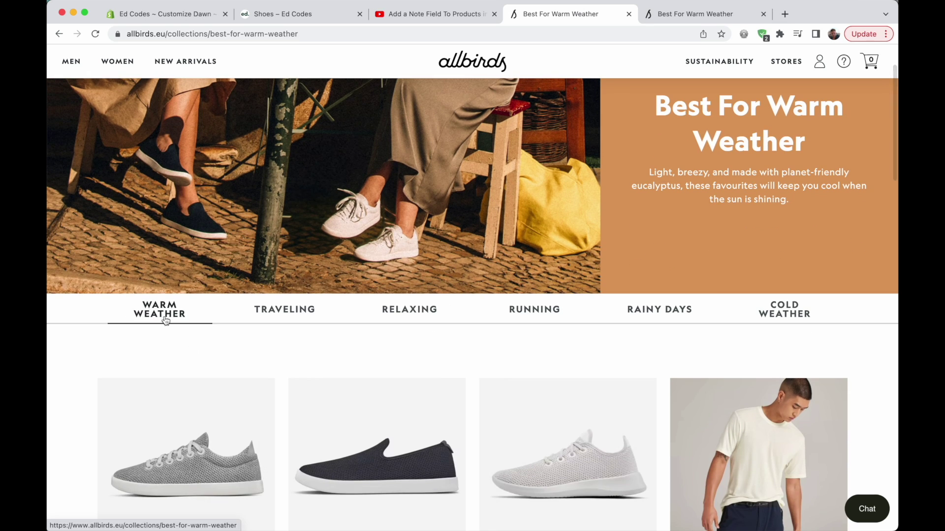
pyautogui.click(544, 314)
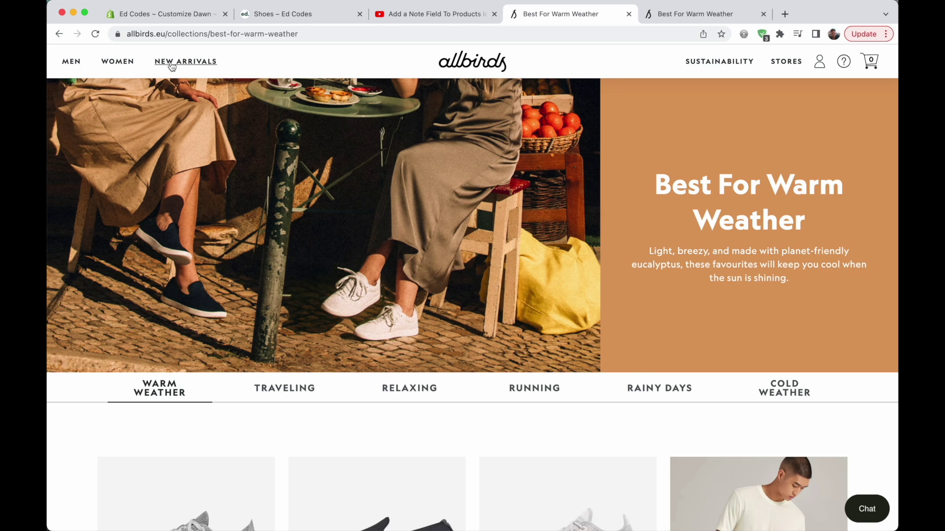
# - Show the New Arrivals categories and open the Warm Weather collection again
pyautogui.click(171, 66)
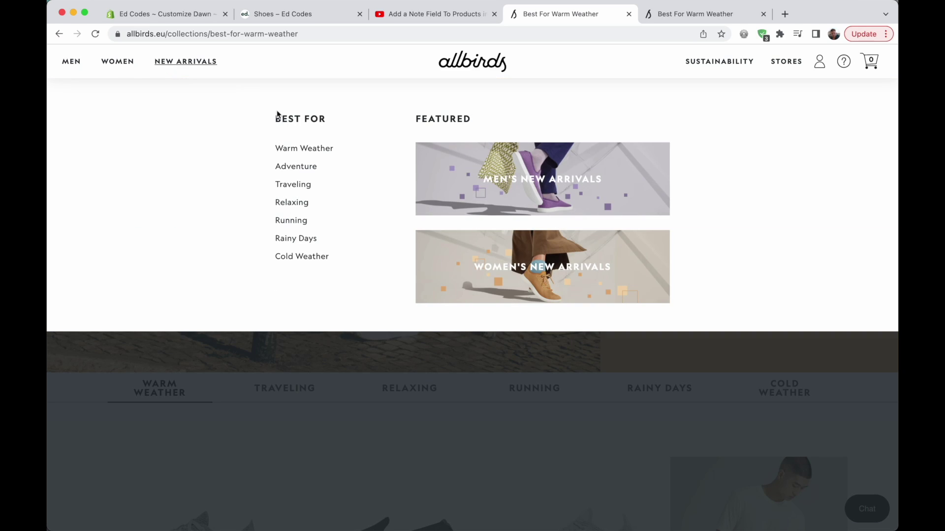
pyautogui.click(304, 153)
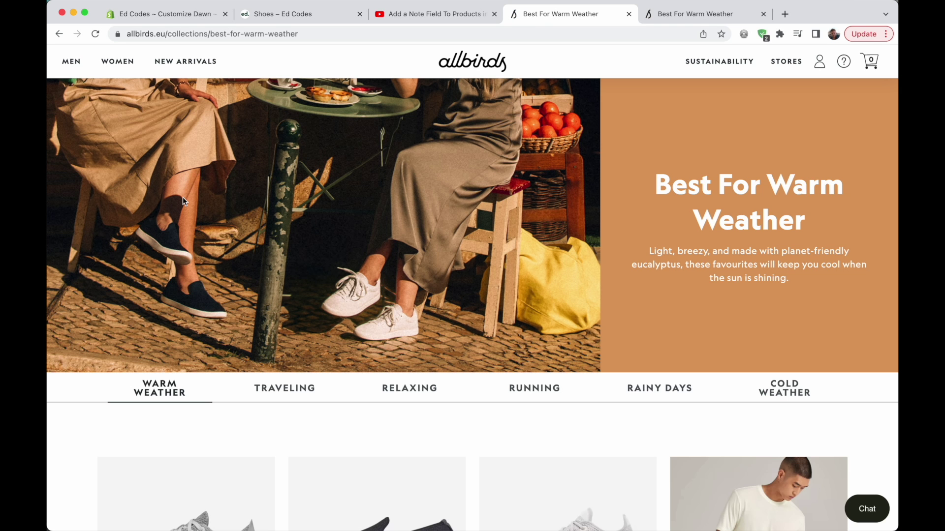
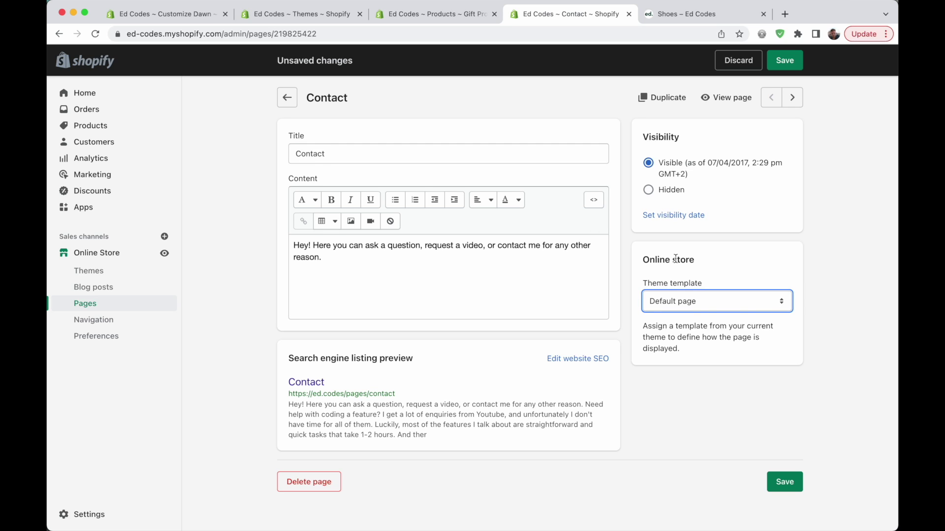
# - Assign the contact theme template to the Contact page and review the other available page templates
pyautogui.click(742, 273)
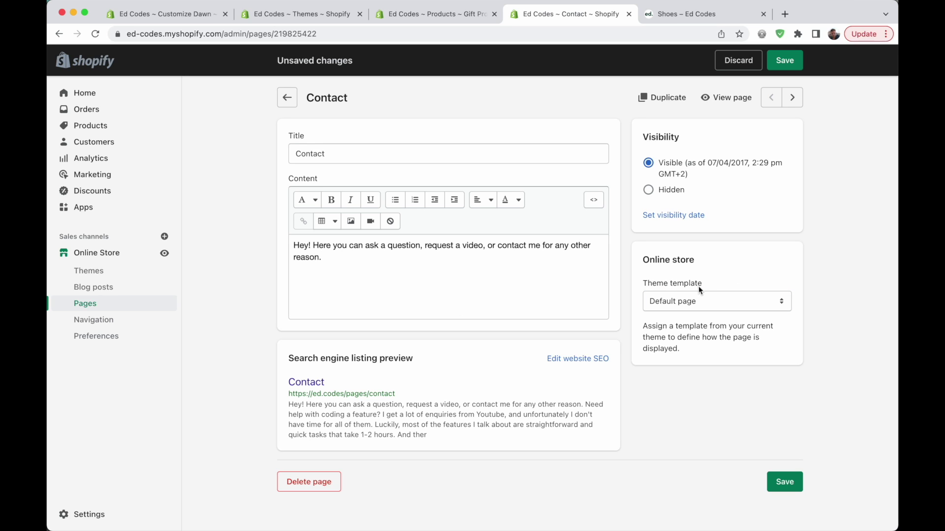
pyautogui.click(696, 306)
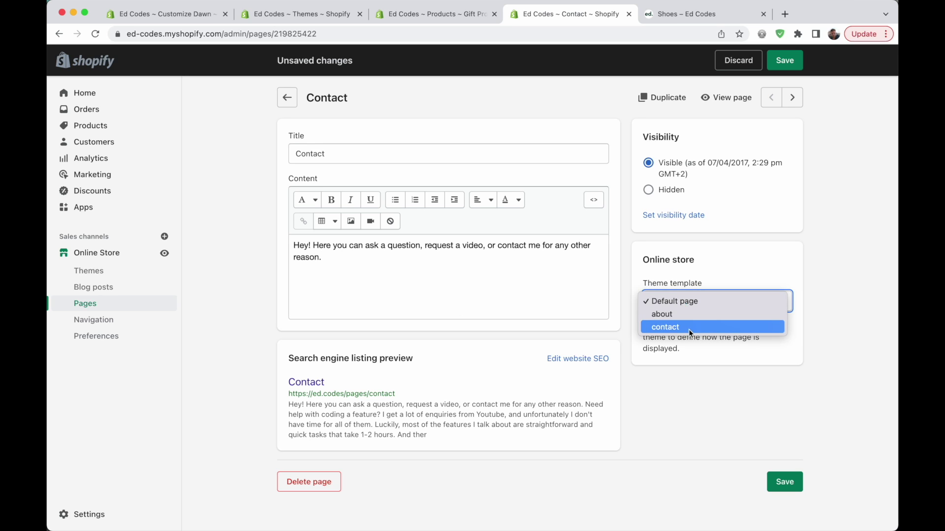
pyautogui.click(688, 329)
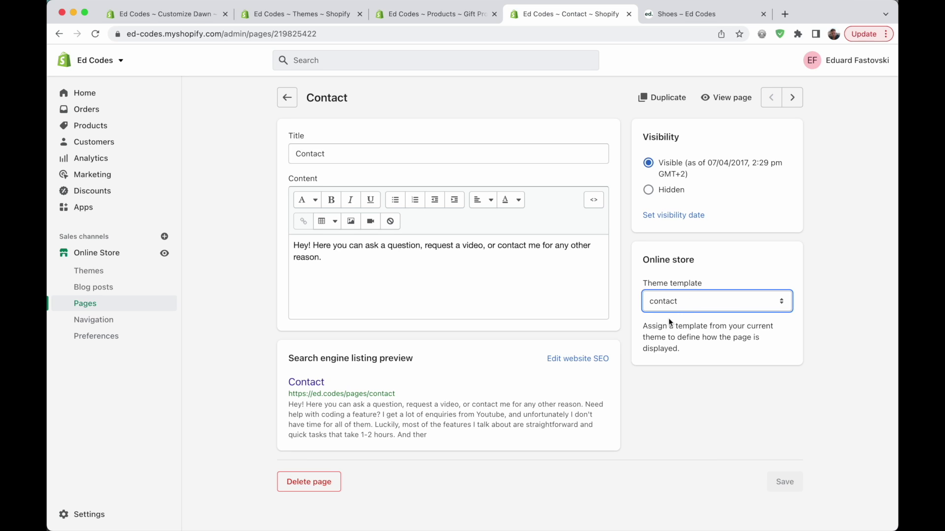
pyautogui.click(684, 307)
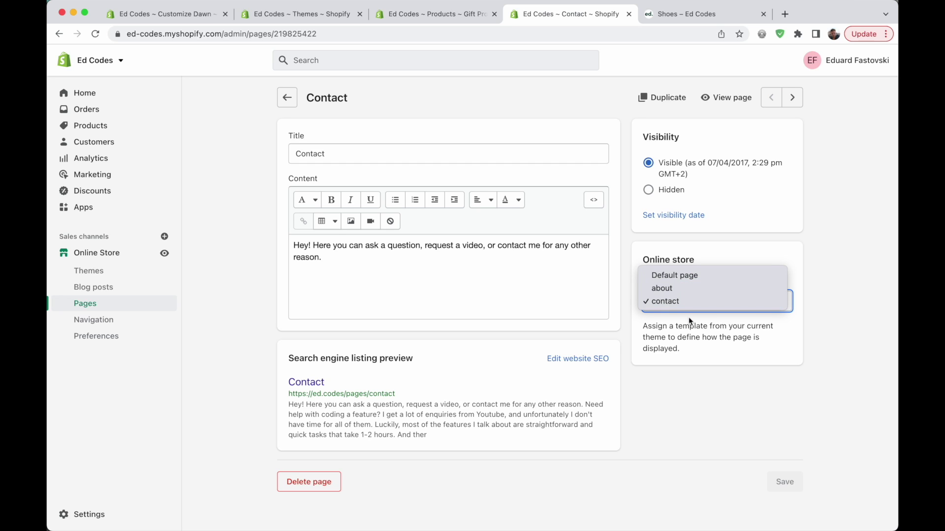
pyautogui.click(672, 306)
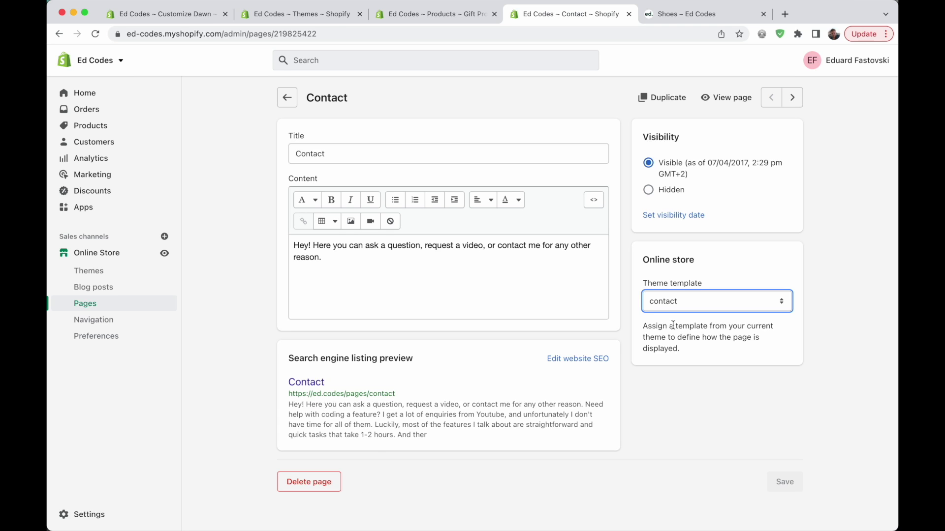
# - View the theme template options of the gift product in the product admin, leaving Default product selected
pyautogui.hotkey('ctrl', 'shift', 'Tab')
pyautogui.scroll(-6, 245, 199)
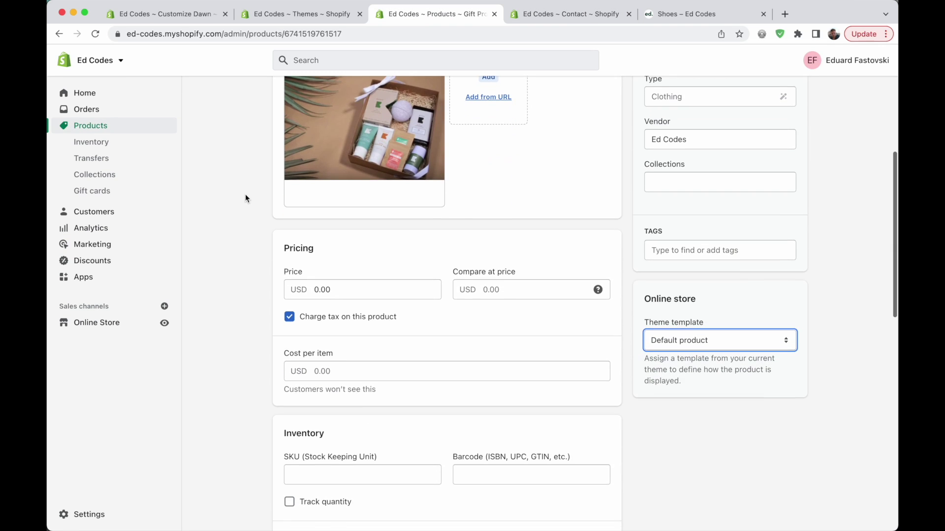
pyautogui.scroll(-1, 245, 198)
pyautogui.scroll(2, 245, 198)
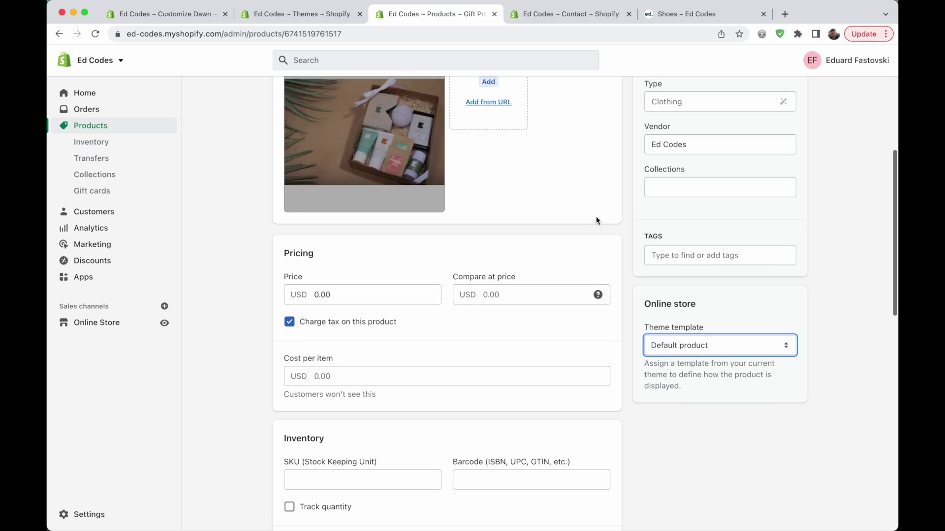
pyautogui.scroll(-1, 681, 329)
pyautogui.click(694, 319)
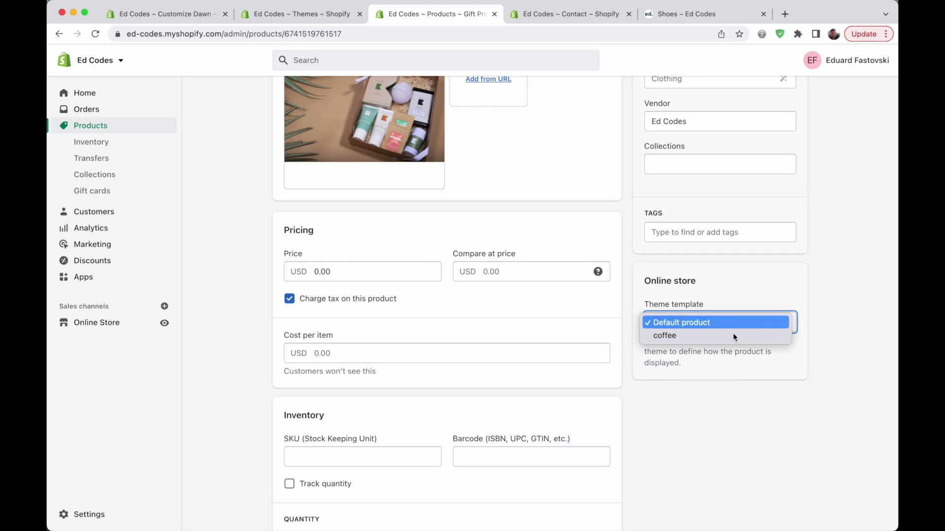
pyautogui.click(830, 308)
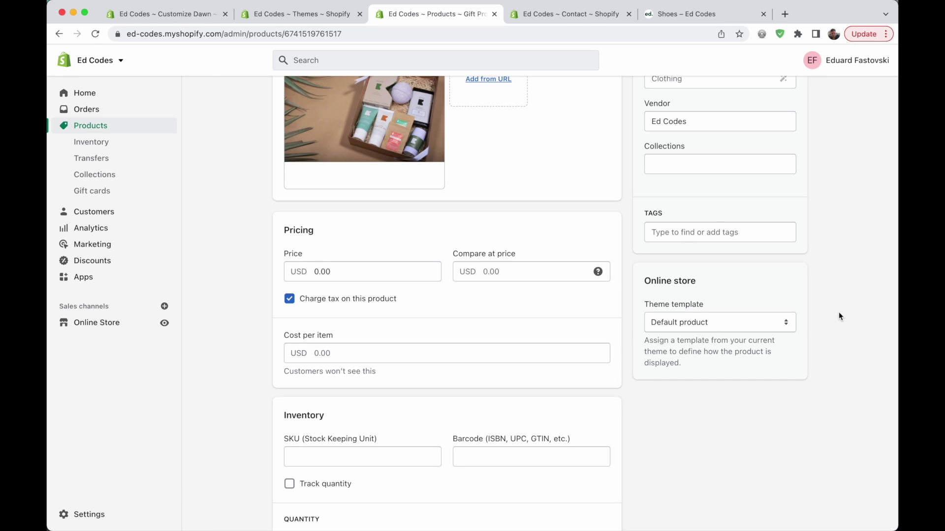
# - Switch to the Dawn theme editor and open the Default product template
pyautogui.click(164, 19)
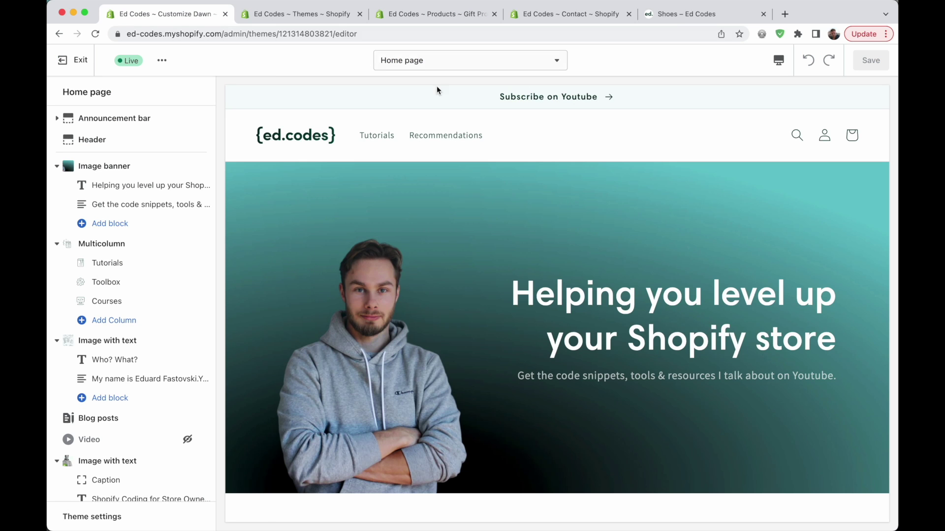
pyautogui.click(532, 65)
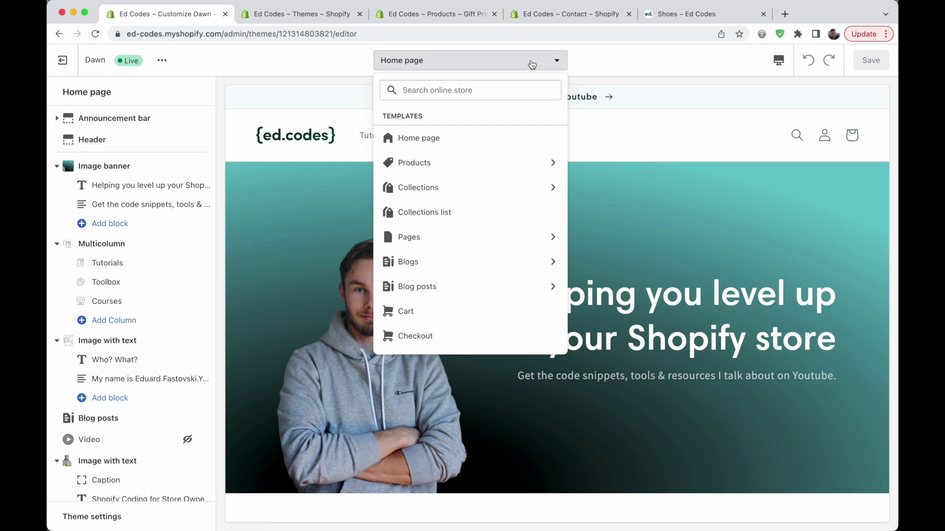
pyautogui.click(552, 163)
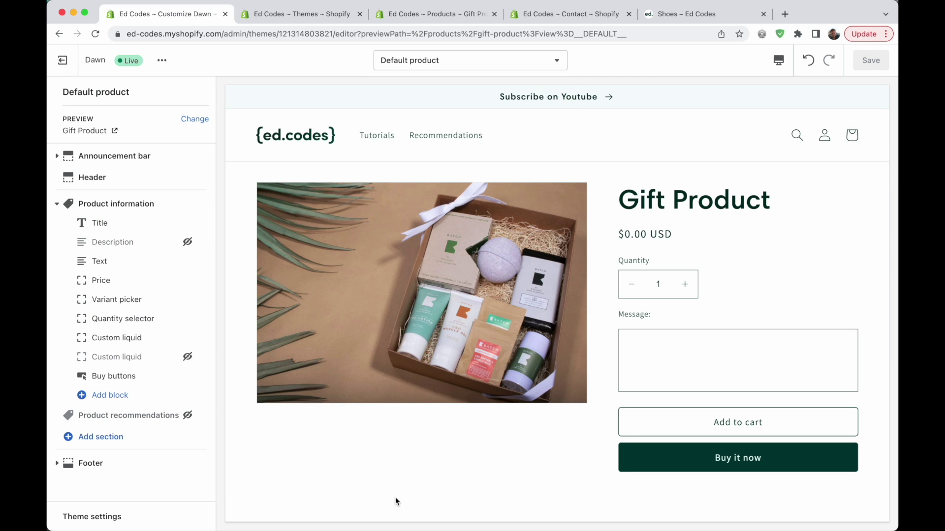
# - Examine the Gift Product preview of the Default product template, including its Message field
pyautogui.click(683, 369)
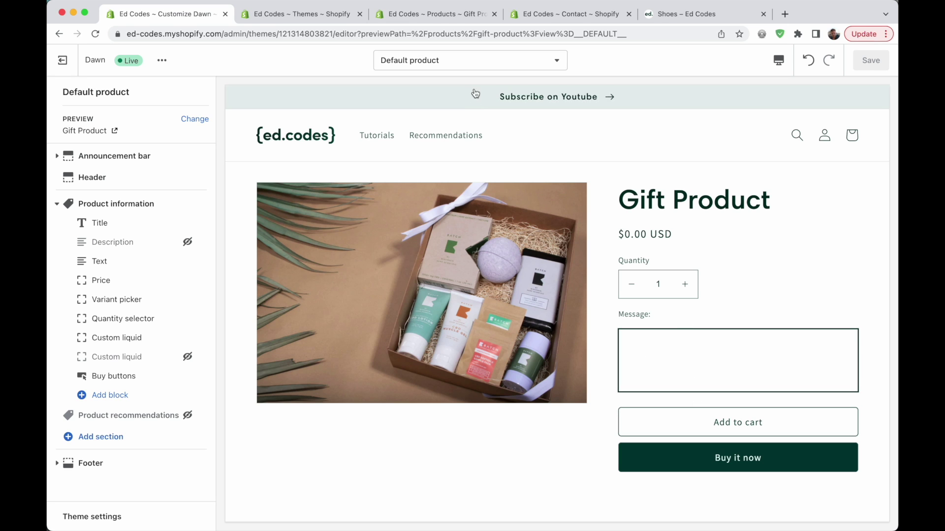
pyautogui.click(411, 60)
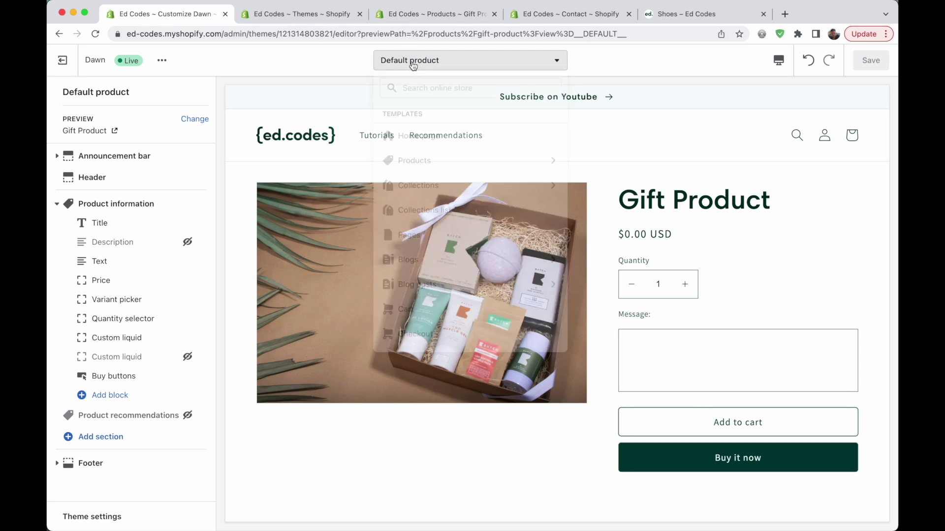
pyautogui.click(411, 60)
pyautogui.click(664, 356)
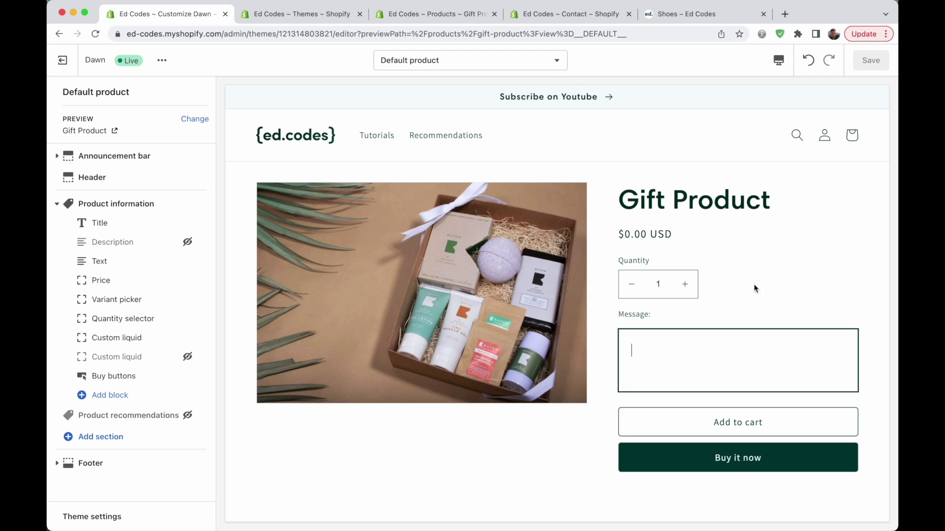
pyautogui.click(47, 216)
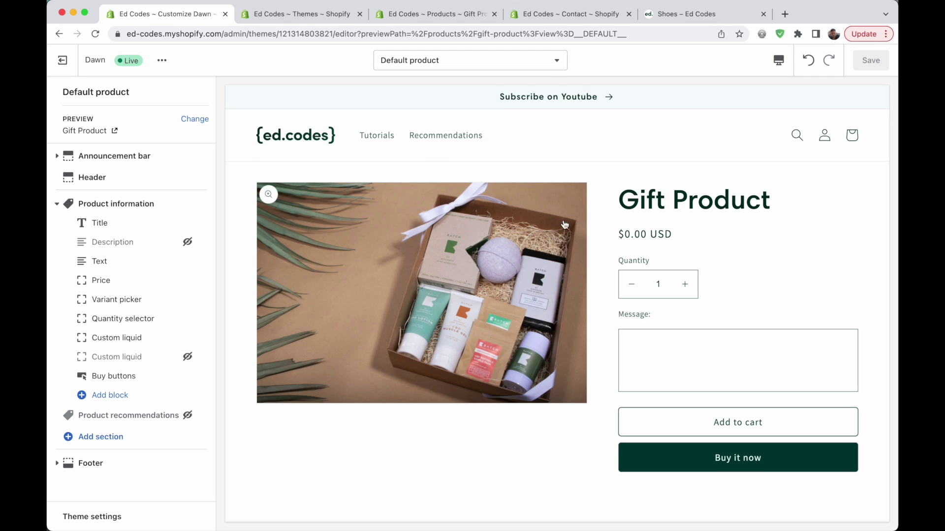
pyautogui.scroll(-1, 417, 132)
pyautogui.scroll(1, 417, 132)
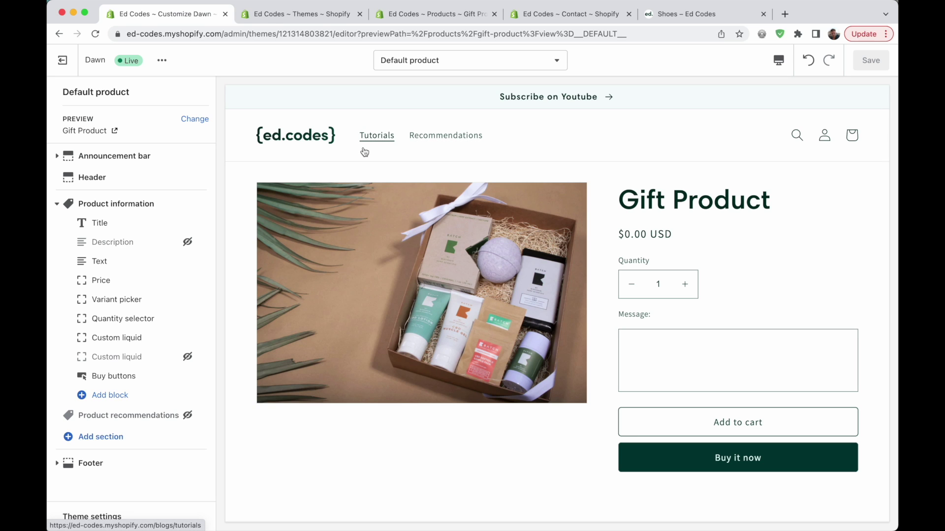
# - Show the list of product templates and reopen the Default product template
pyautogui.click(466, 60)
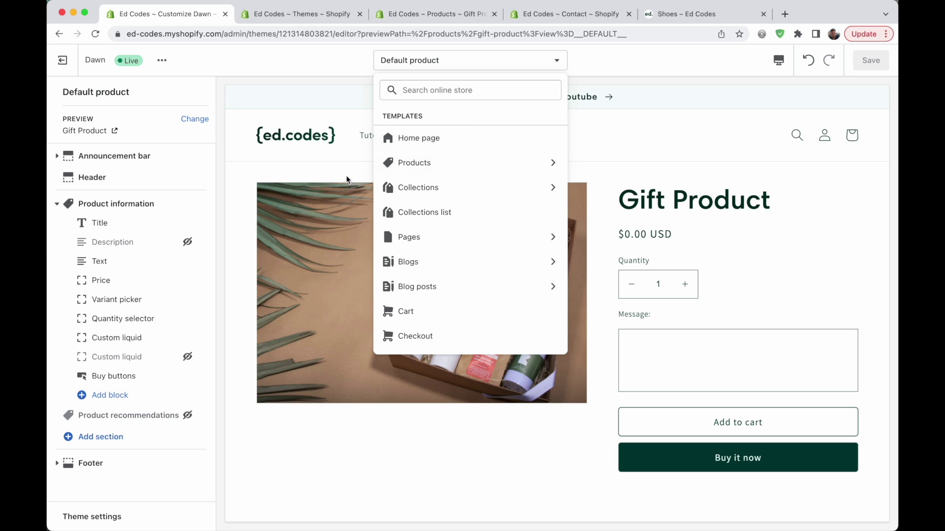
pyautogui.click(553, 163)
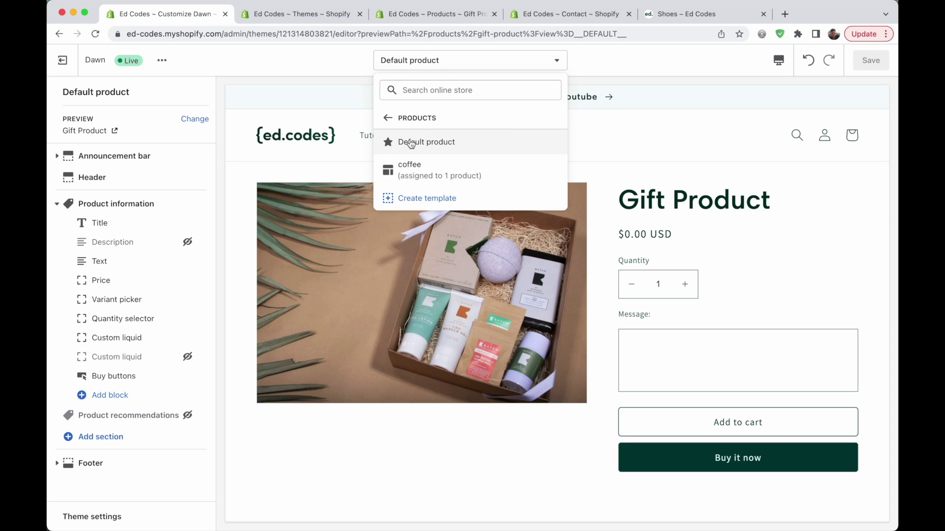
pyautogui.click(454, 143)
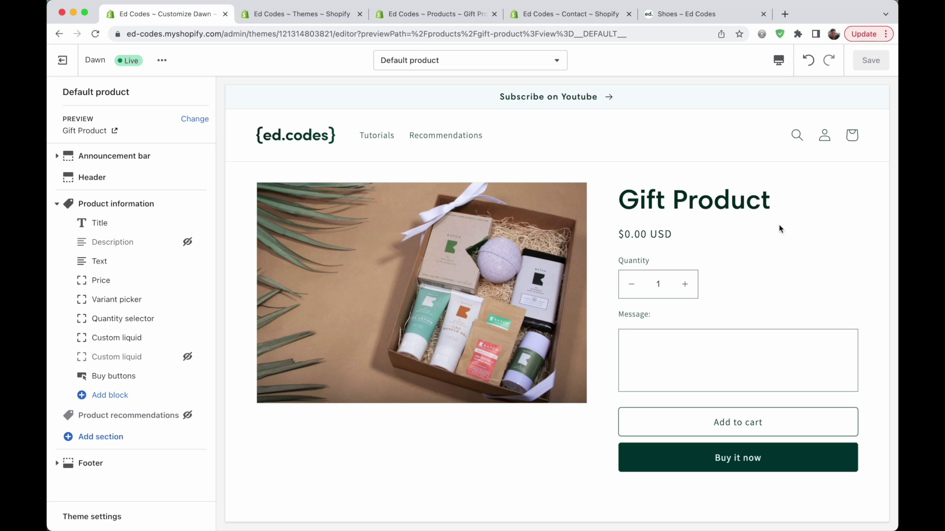
# - Review the Message field in the Gift Product preview and the template types offered for the store
pyautogui.click(666, 353)
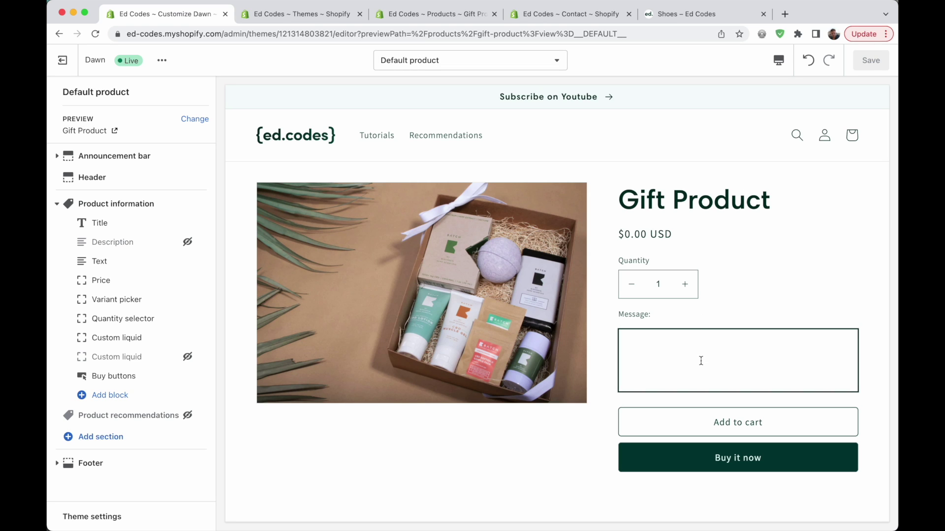
pyautogui.click(105, 410)
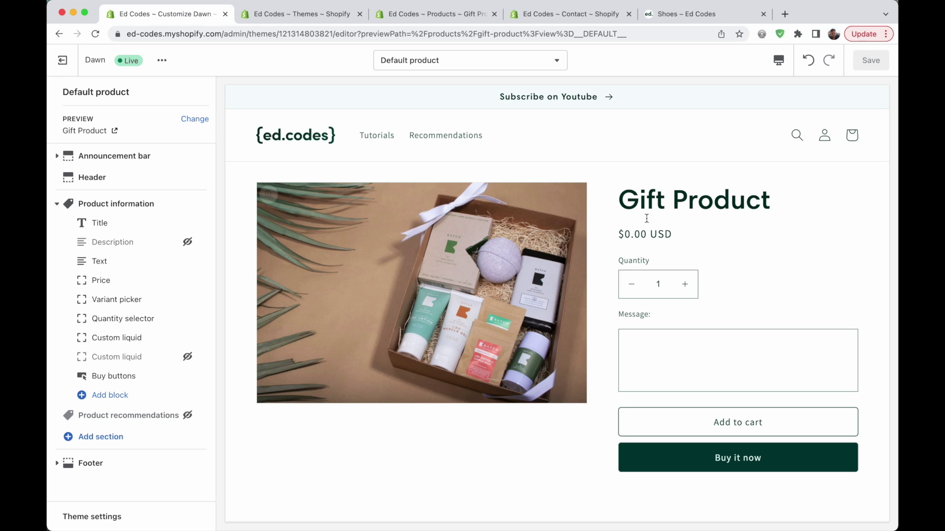
pyautogui.click(683, 354)
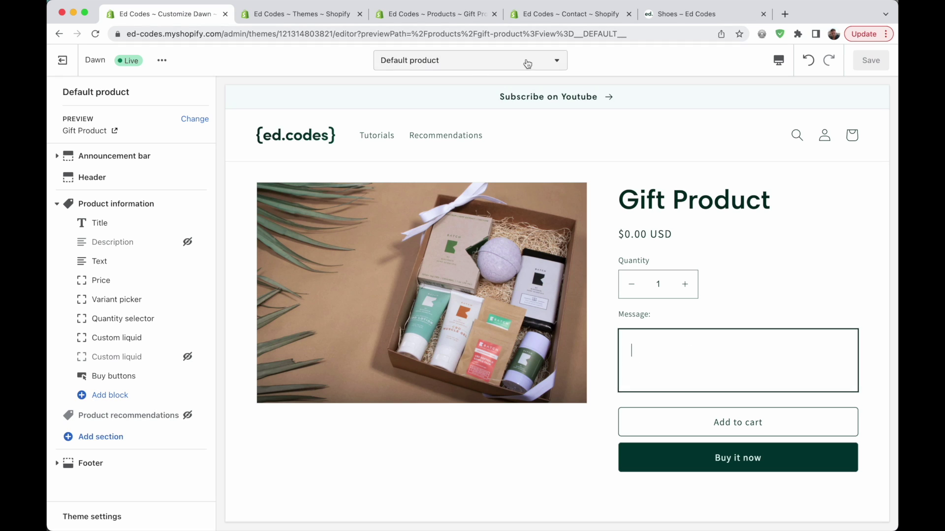
pyautogui.click(512, 67)
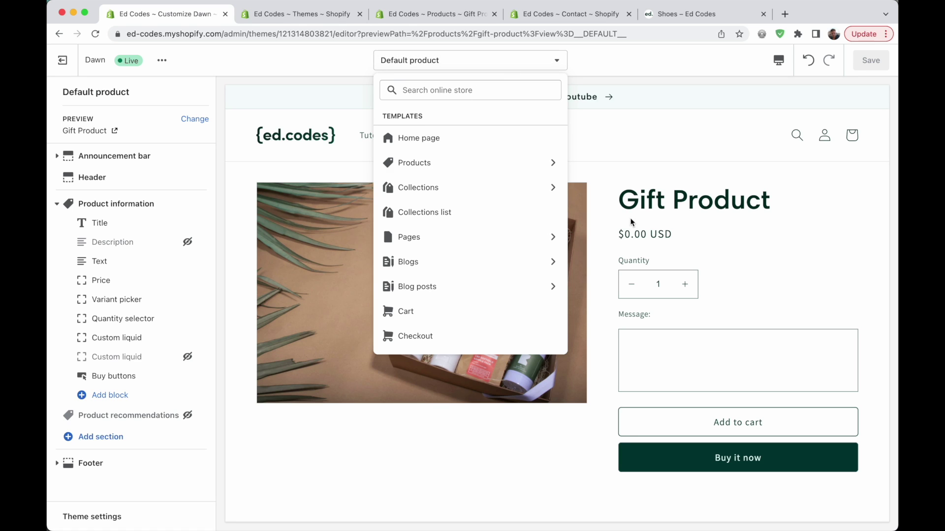
pyautogui.click(732, 230)
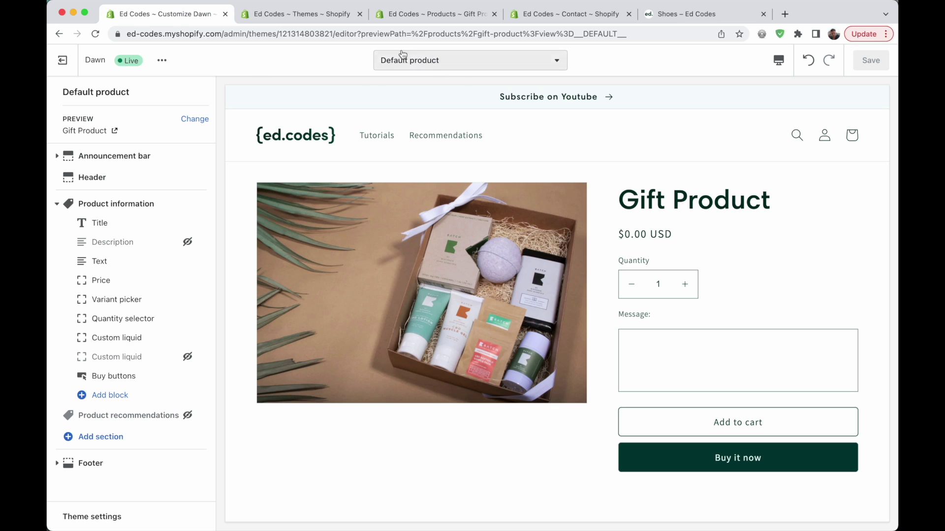
pyautogui.click(635, 359)
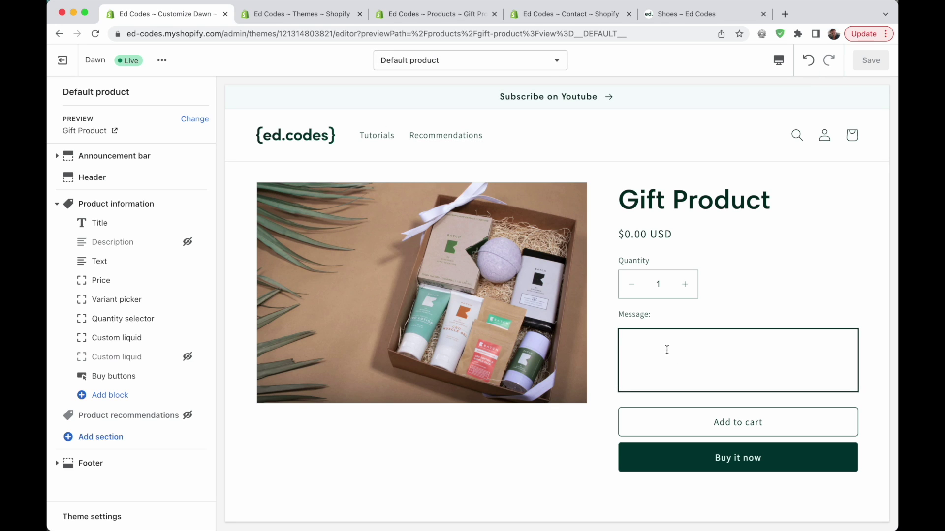
# - Start creating a new product template and name it with-gift-note
pyautogui.click(547, 66)
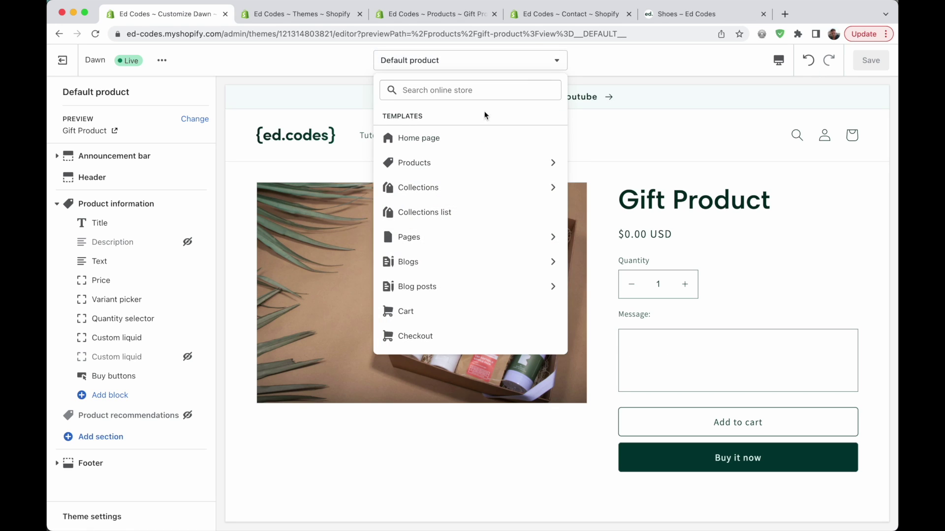
pyautogui.click(534, 163)
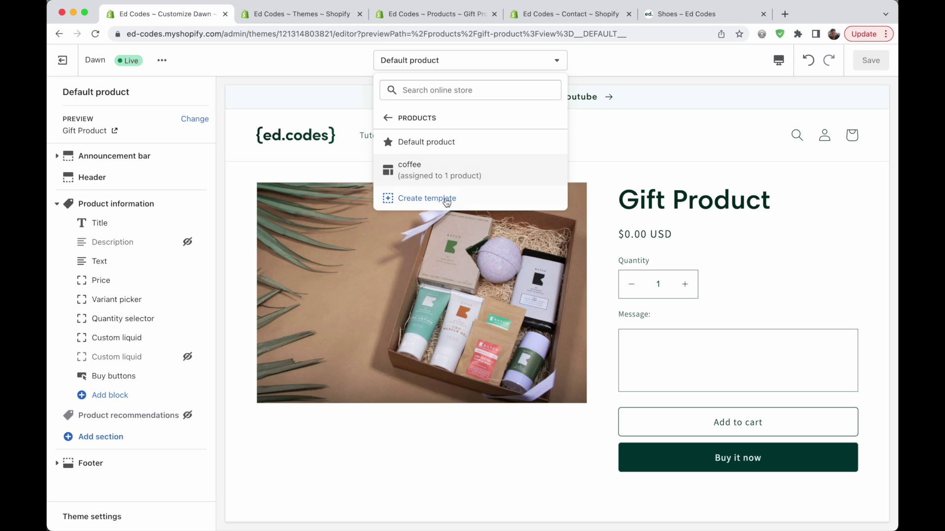
pyautogui.click(405, 201)
pyautogui.click(355, 282)
pyautogui.write('wi')
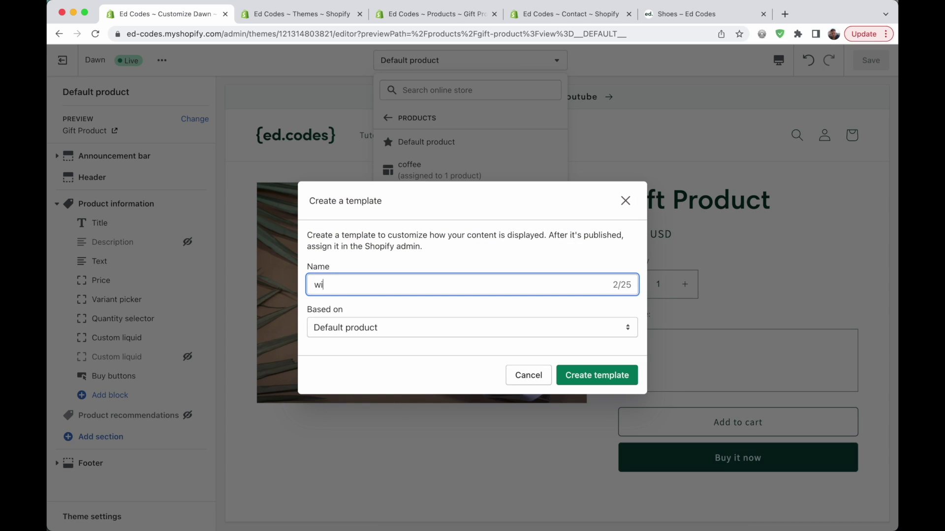
pyautogui.write('th-gift-note')
pyautogui.moveTo(351, 285); pyautogui.dragTo(347, 284)
pyautogui.press('super+a')
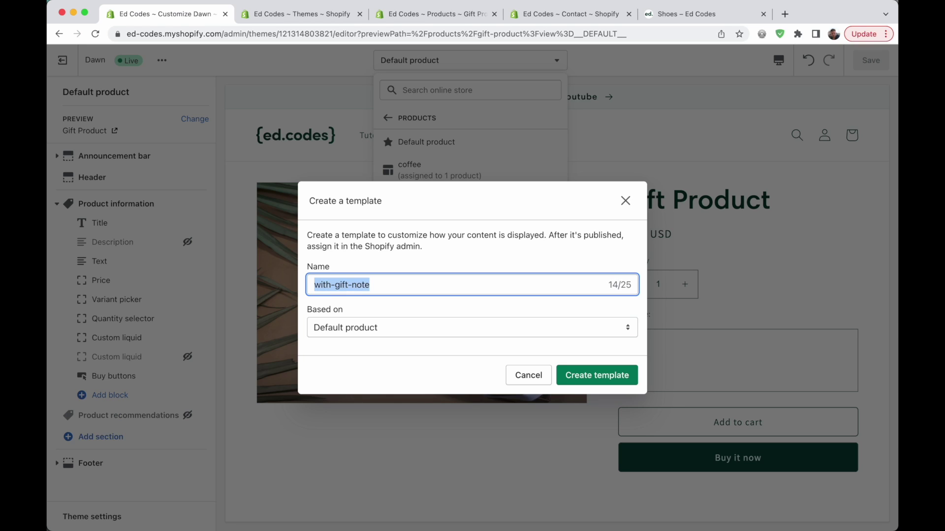
pyautogui.click(338, 287)
pyautogui.click(385, 288)
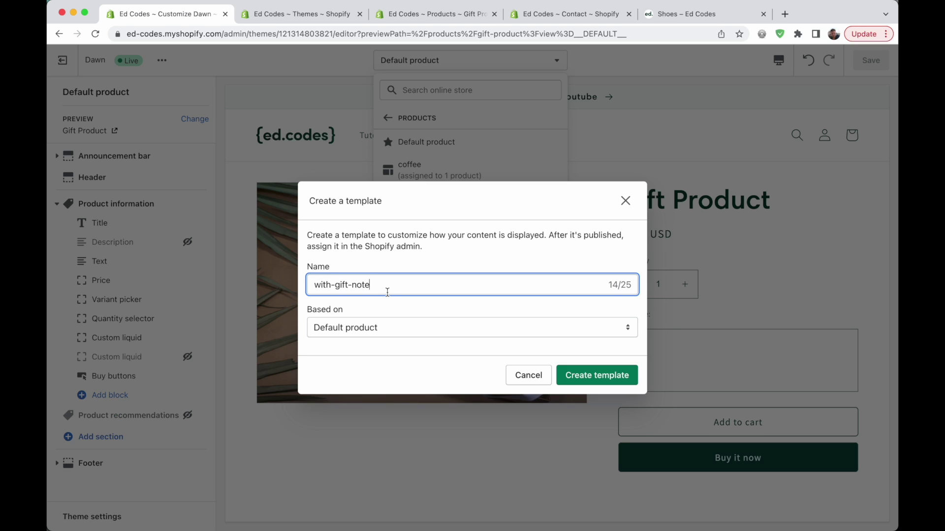
# - Base the with-gift-note template on Default product and create it
pyautogui.click(480, 329)
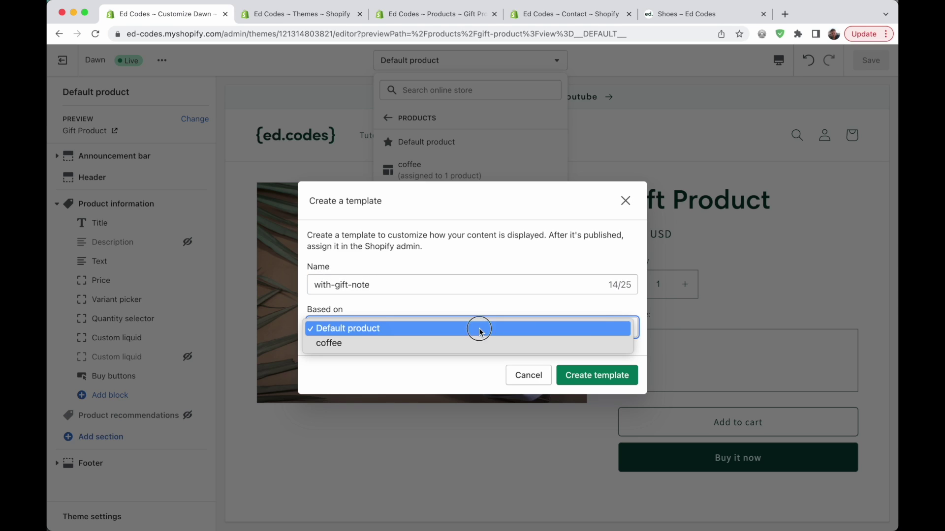
pyautogui.click(480, 329)
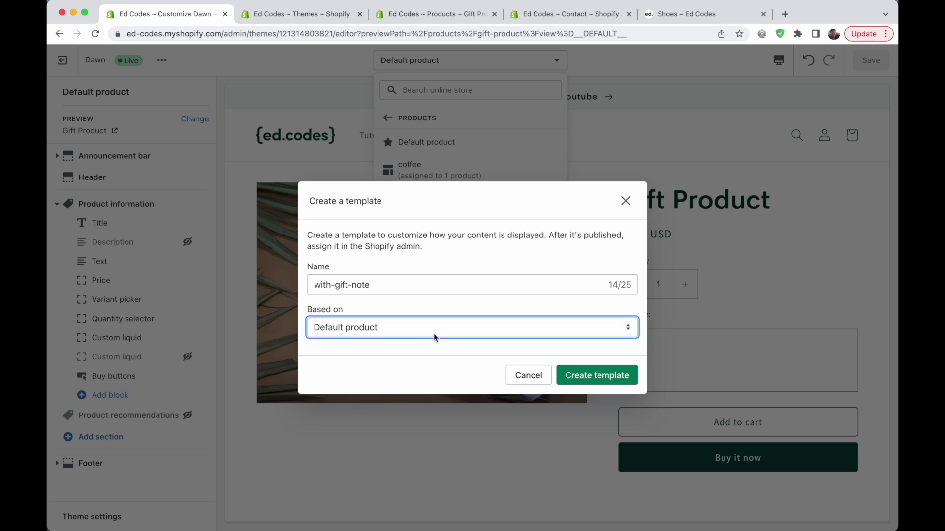
pyautogui.click(589, 378)
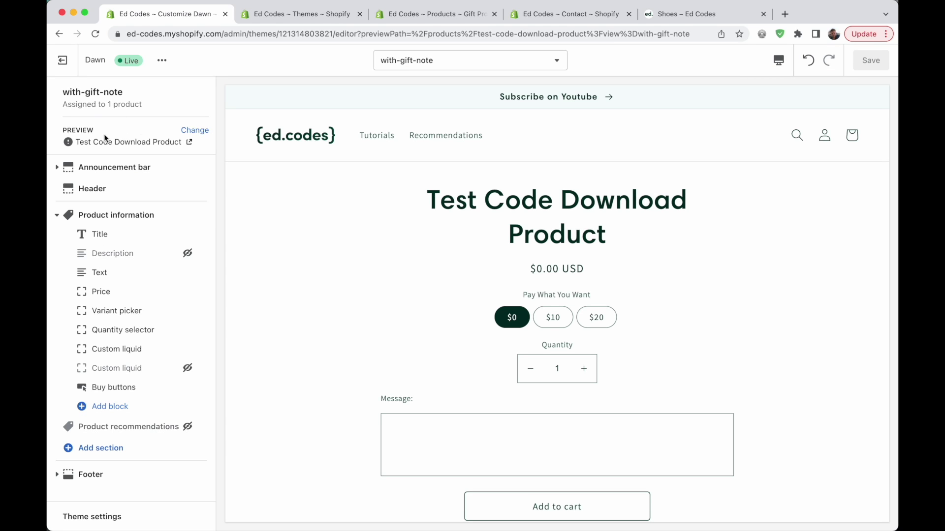
# - Change the preview product of the with-gift-note template to Gift Product
pyautogui.click(195, 130)
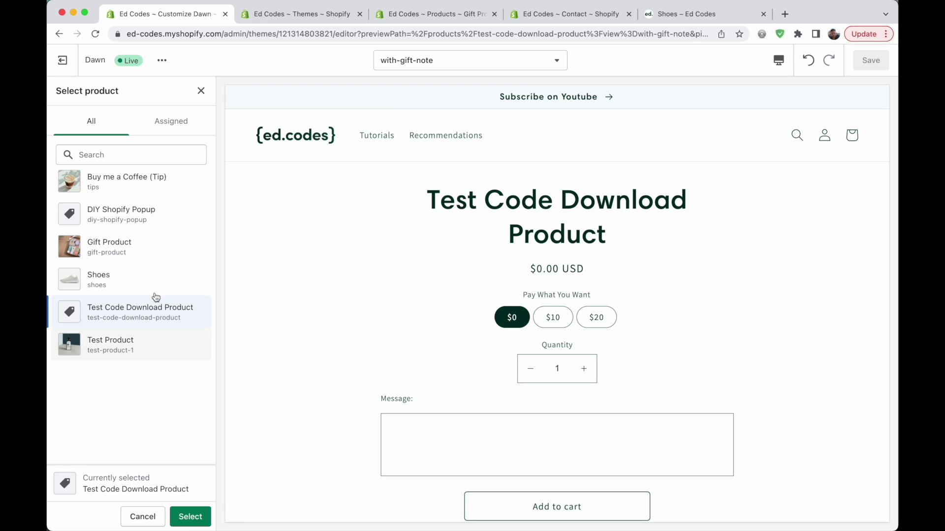
pyautogui.click(170, 255)
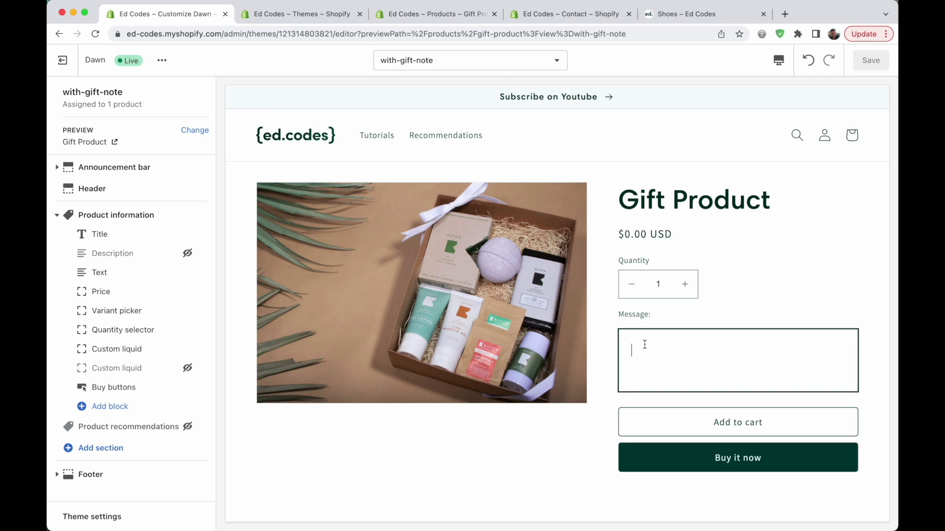
# - Open the Default product template and examine the Custom liquid block that adds the Message field
pyautogui.click(557, 60)
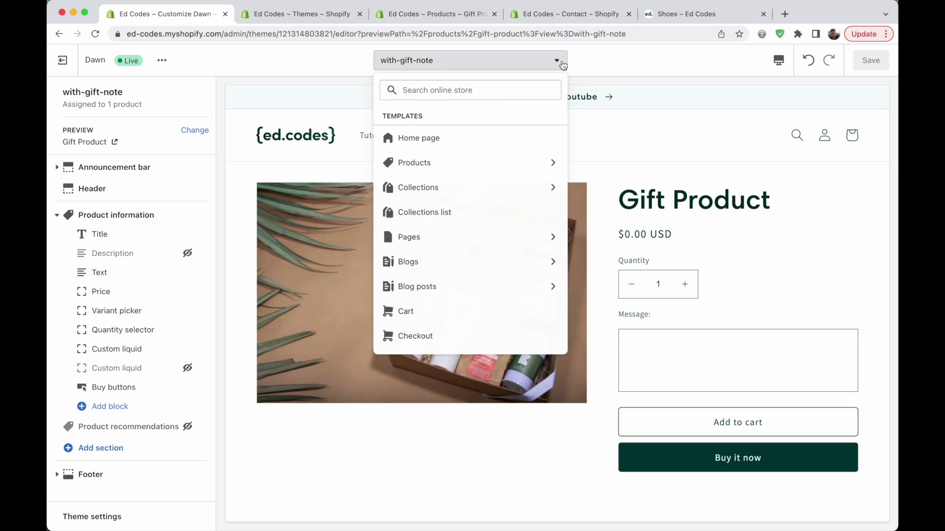
pyautogui.click(536, 161)
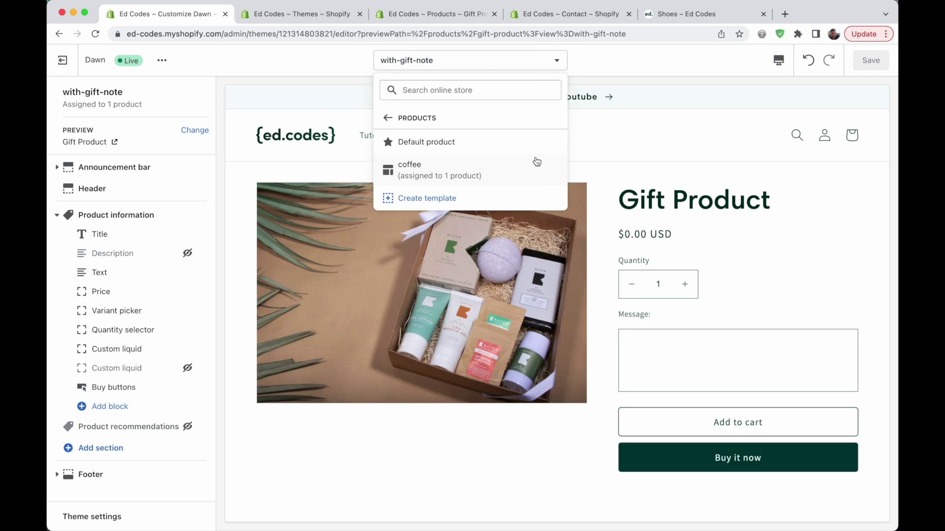
pyautogui.click(485, 142)
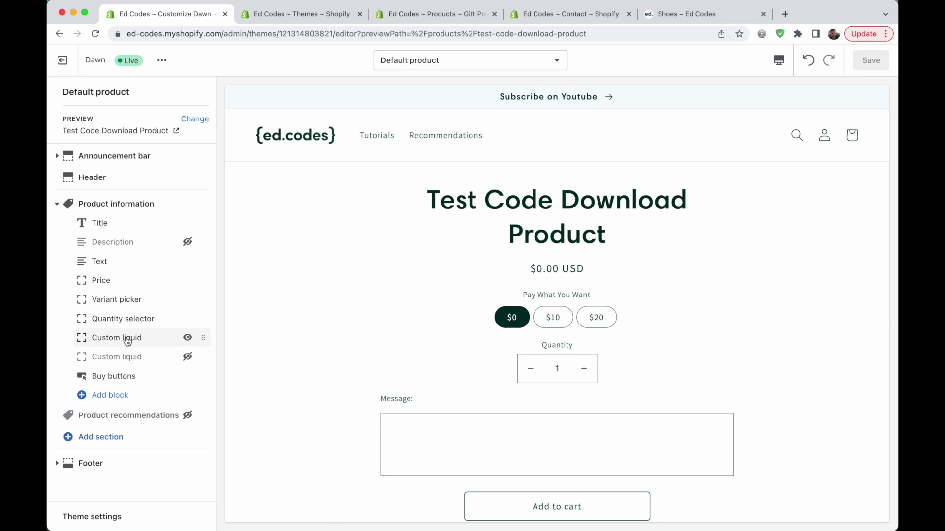
pyautogui.click(126, 337)
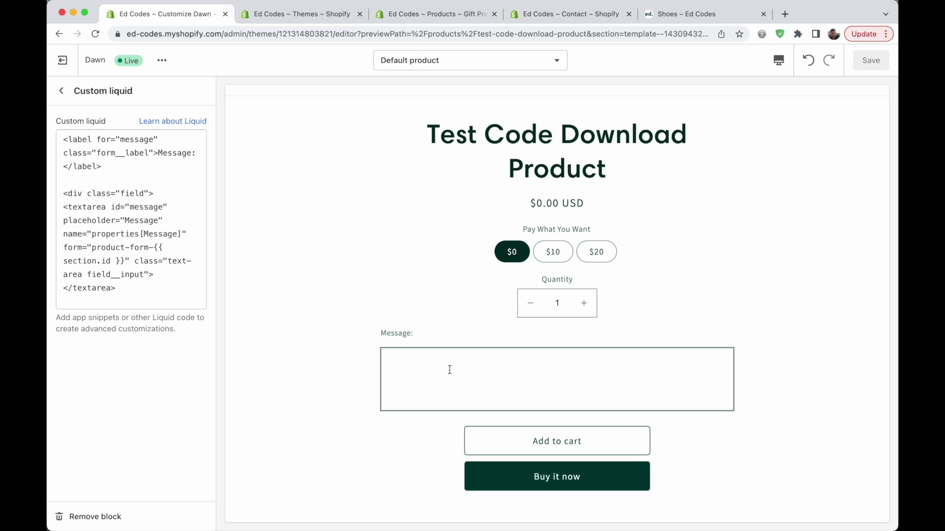
pyautogui.scroll(2, 449, 369)
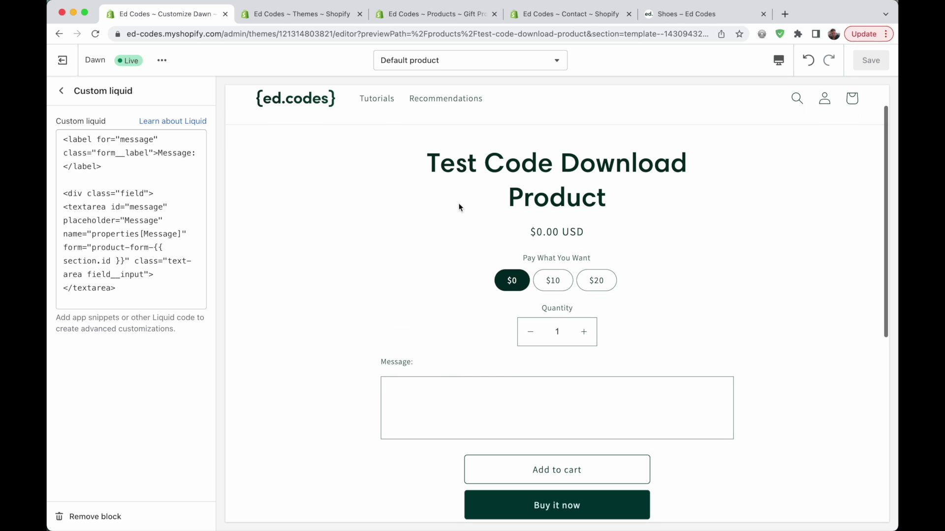
pyautogui.scroll(1, 503, 339)
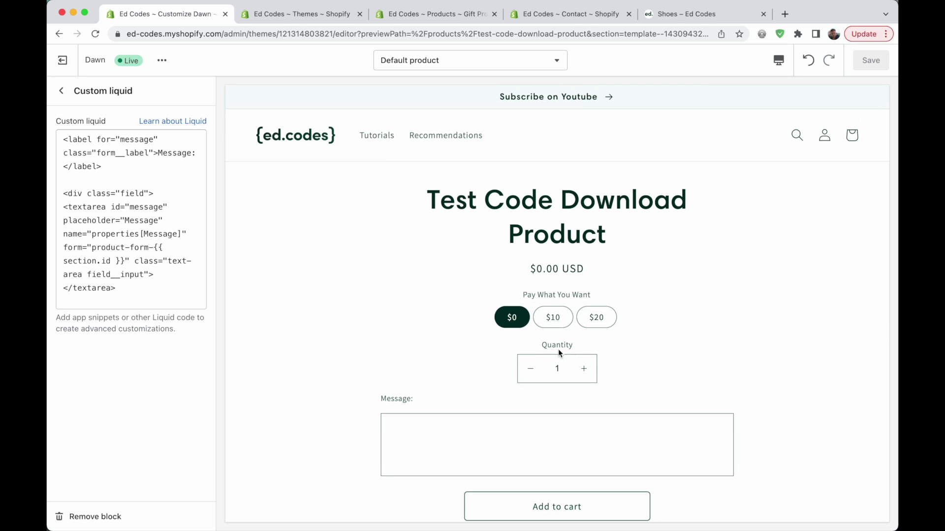
# - Remove the Custom liquid block with the Message field from the Default product template and save the change
pyautogui.click(419, 65)
pyautogui.click(428, 67)
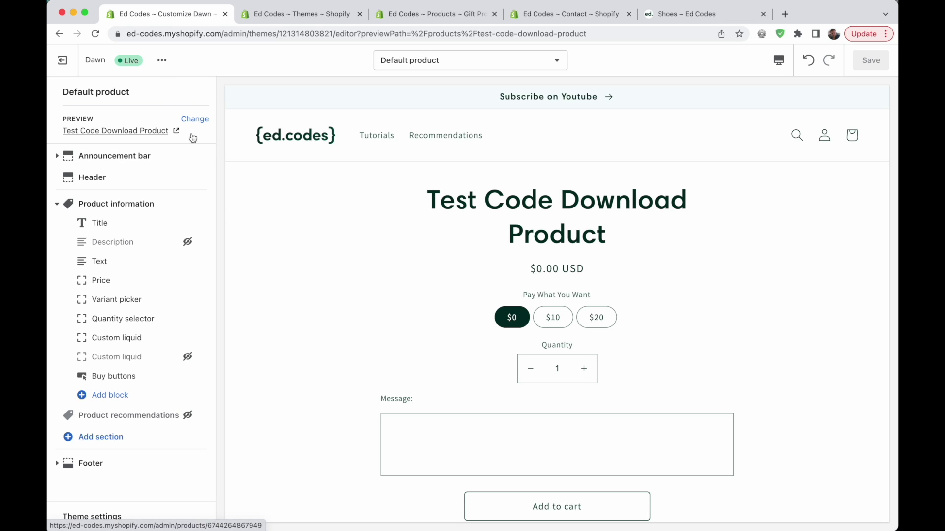
pyautogui.scroll(-1, 396, 302)
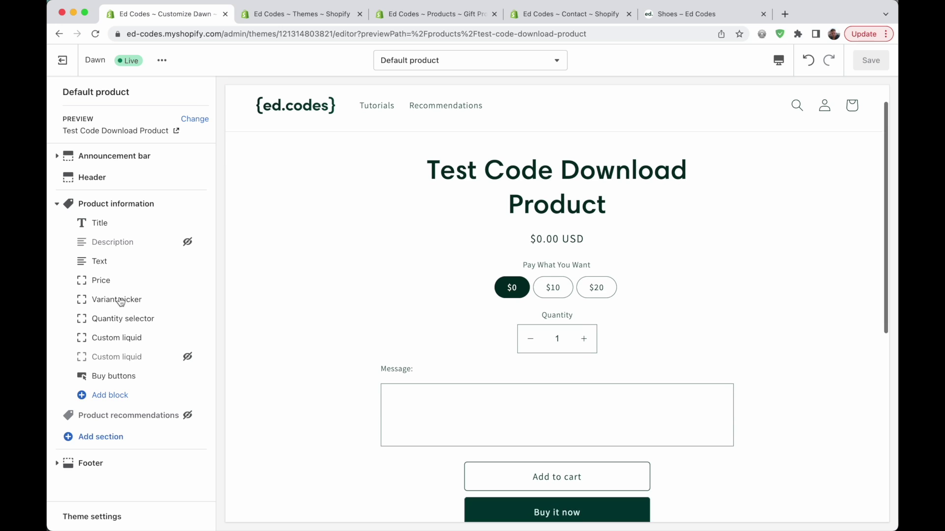
pyautogui.click(131, 337)
pyautogui.click(101, 514)
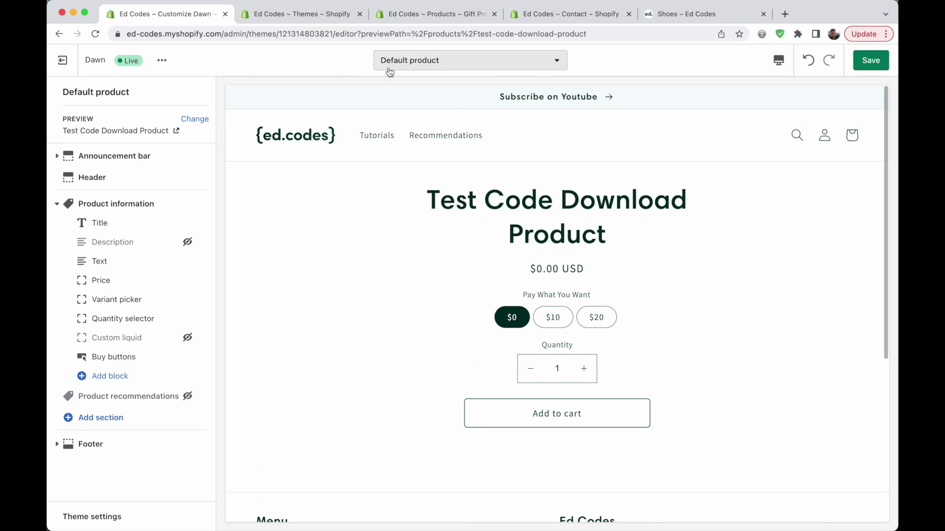
pyautogui.click(872, 60)
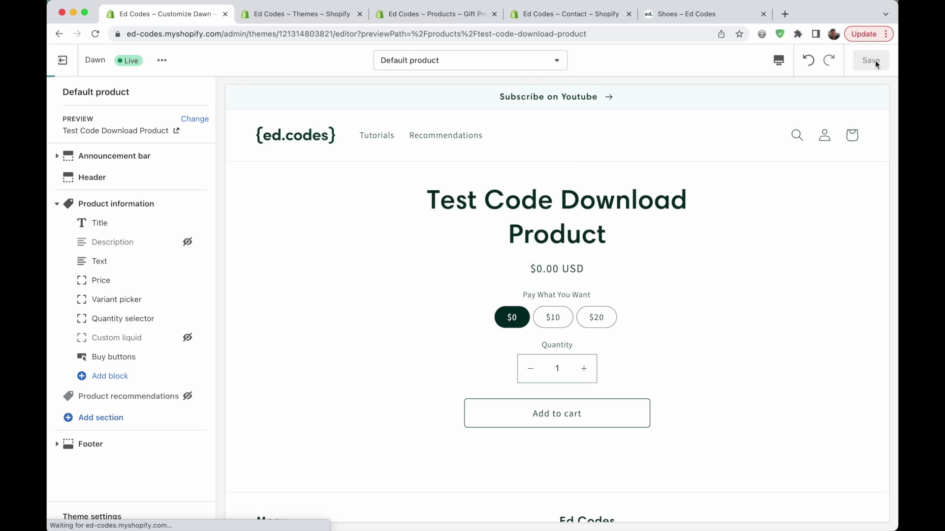
# - Open the with-gift-note product template and check the Message field in its Gift Product preview
pyautogui.click(470, 60)
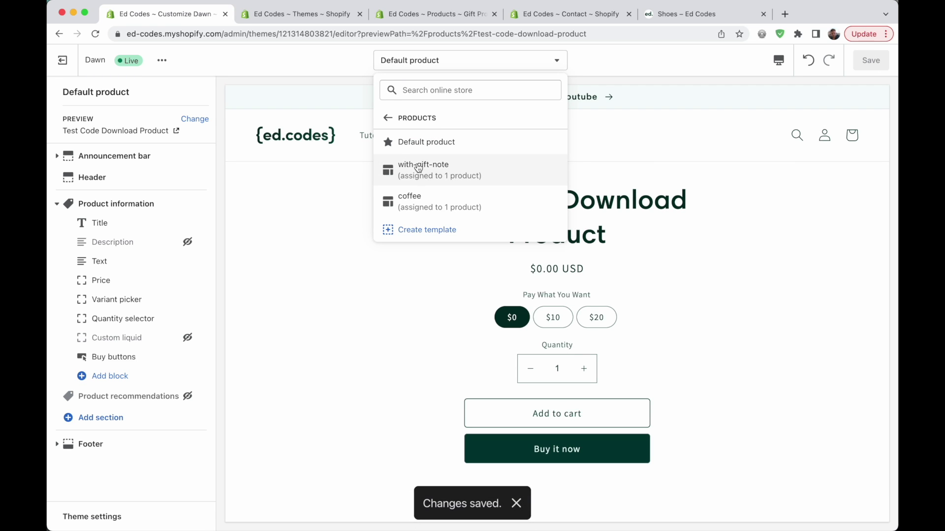
pyautogui.click(418, 168)
pyautogui.click(675, 366)
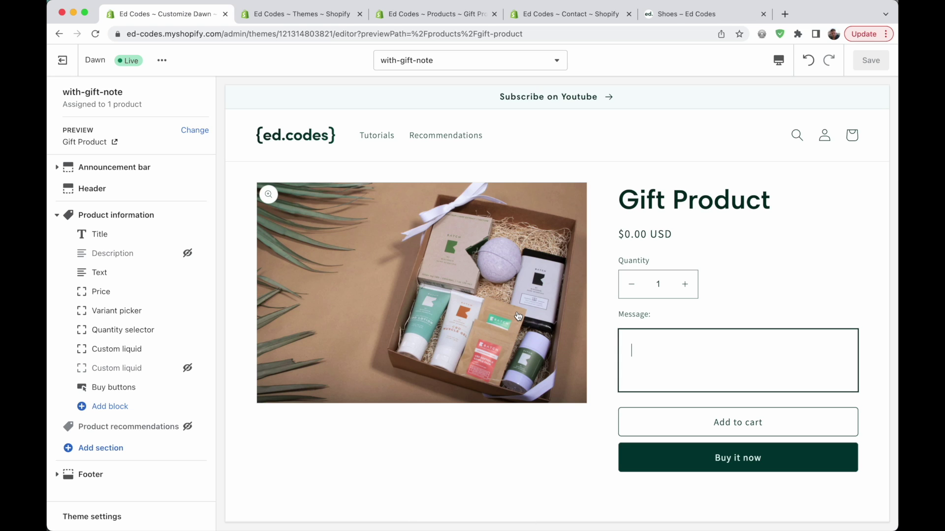
pyautogui.click(445, 60)
pyautogui.click(445, 60)
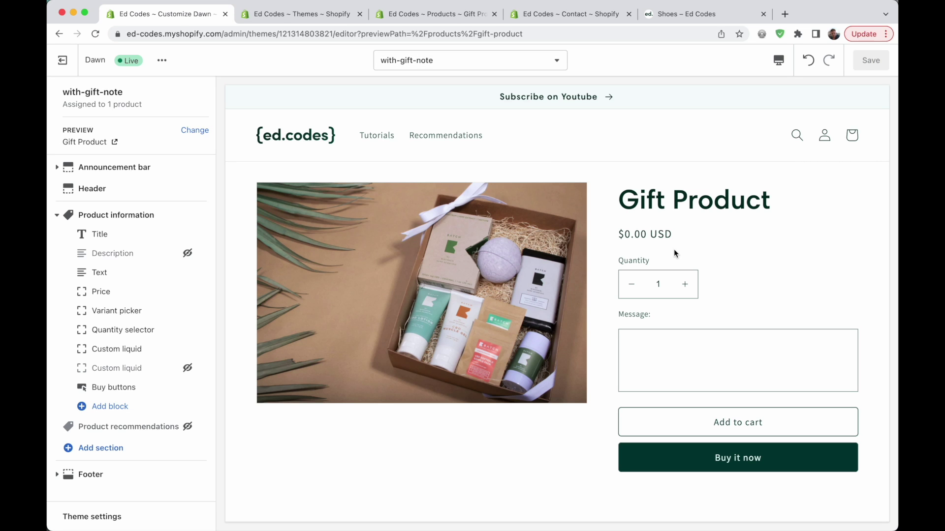
# - Go to the Gift Product admin page and check which theme templates it can be assigned
pyautogui.click(436, 14)
pyautogui.scroll(10, 309, 150)
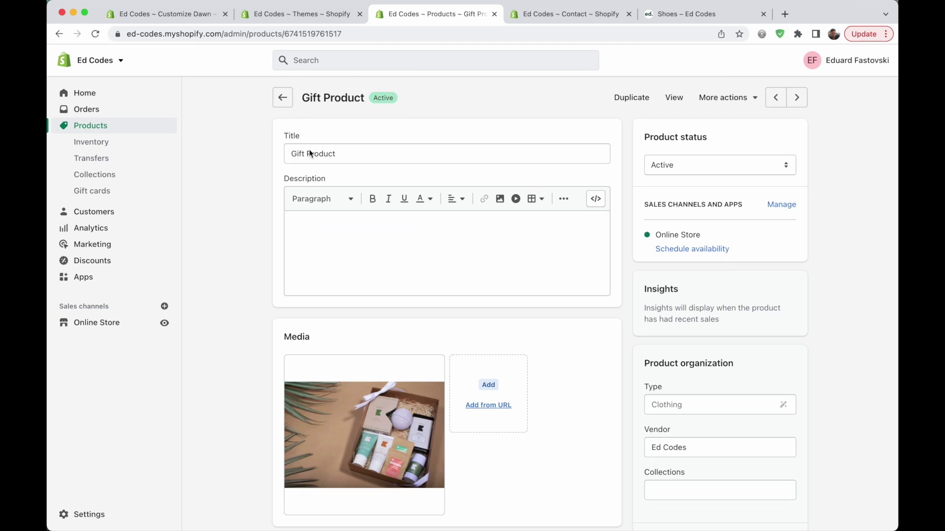
pyautogui.scroll(-7, 350, 268)
pyautogui.click(752, 311)
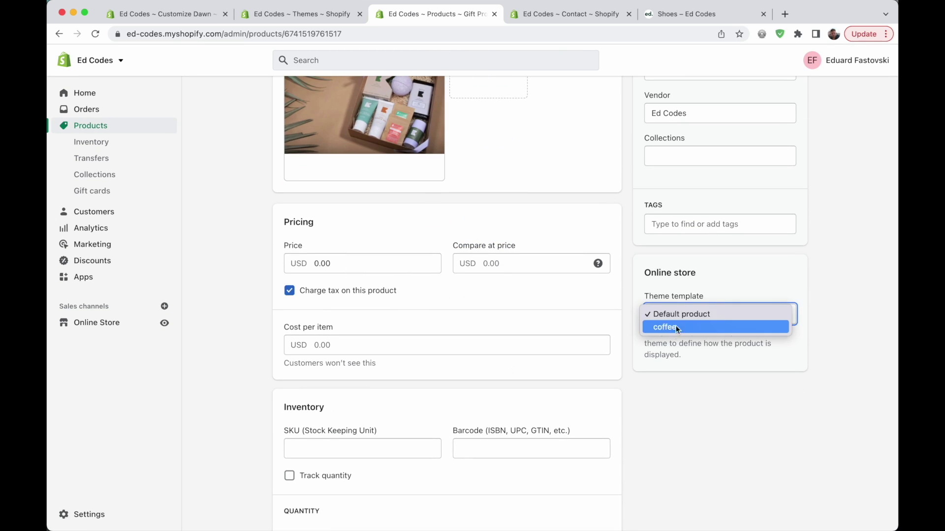
pyautogui.click(827, 343)
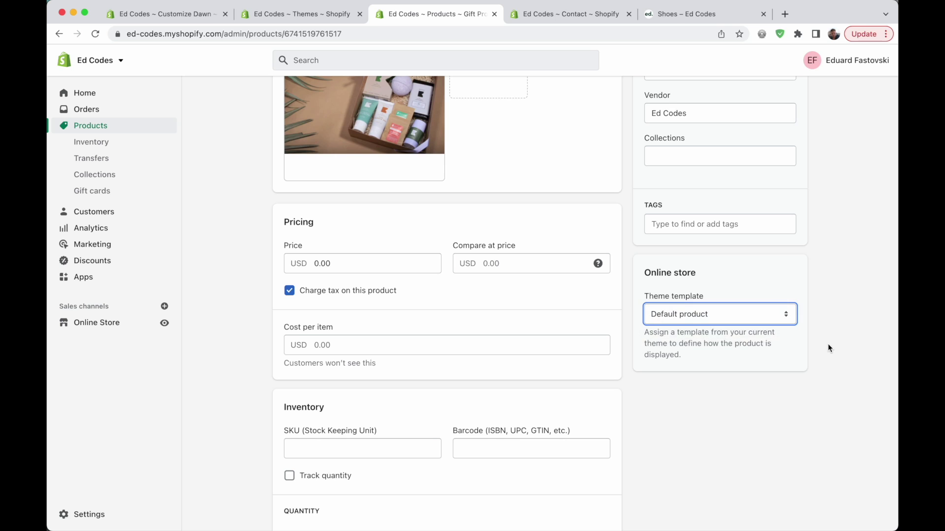
# - Reload the Gift Product page, assign the with-gift-note theme template to it and save the product
pyautogui.press('super+r')
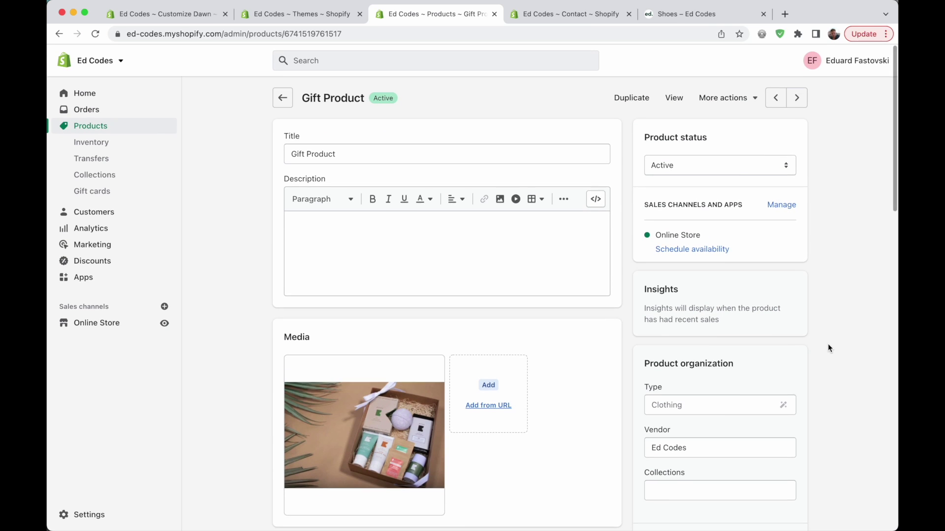
pyautogui.scroll(-6, 851, 318)
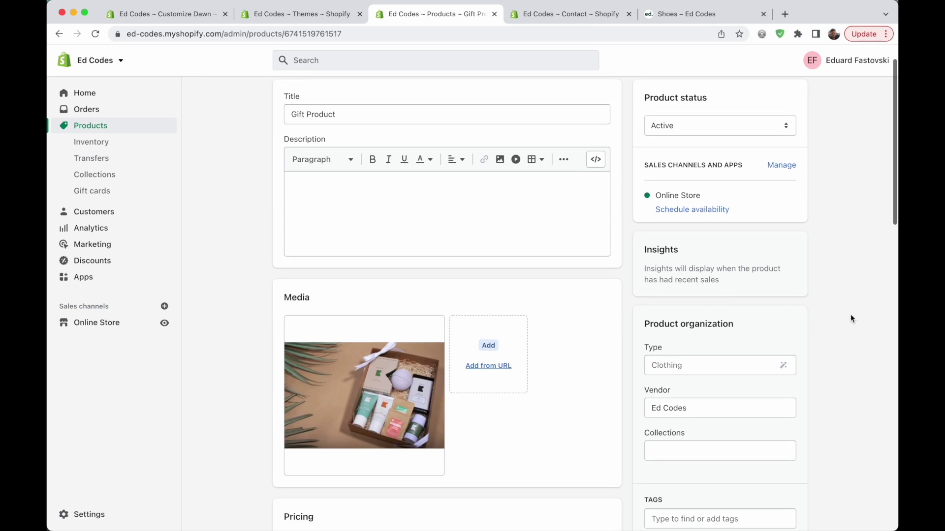
pyautogui.click(765, 333)
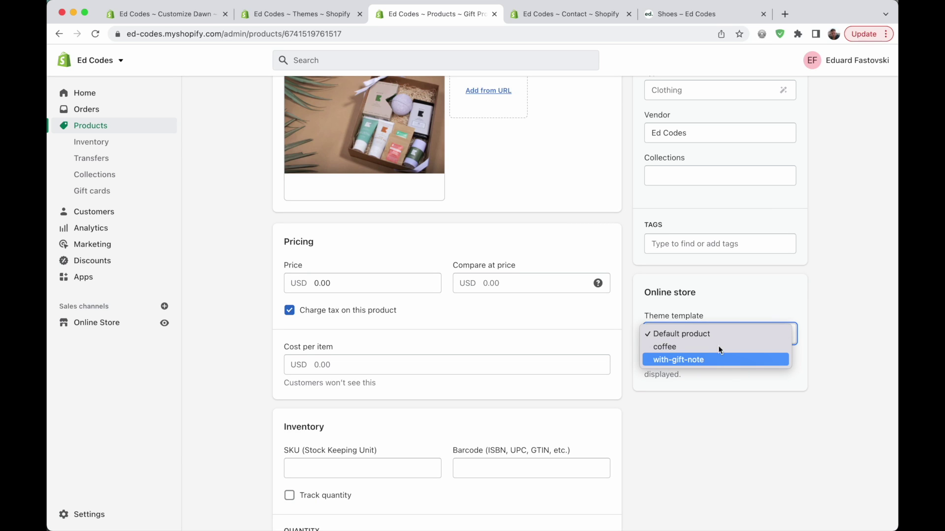
pyautogui.click(301, 14)
pyautogui.click(301, 15)
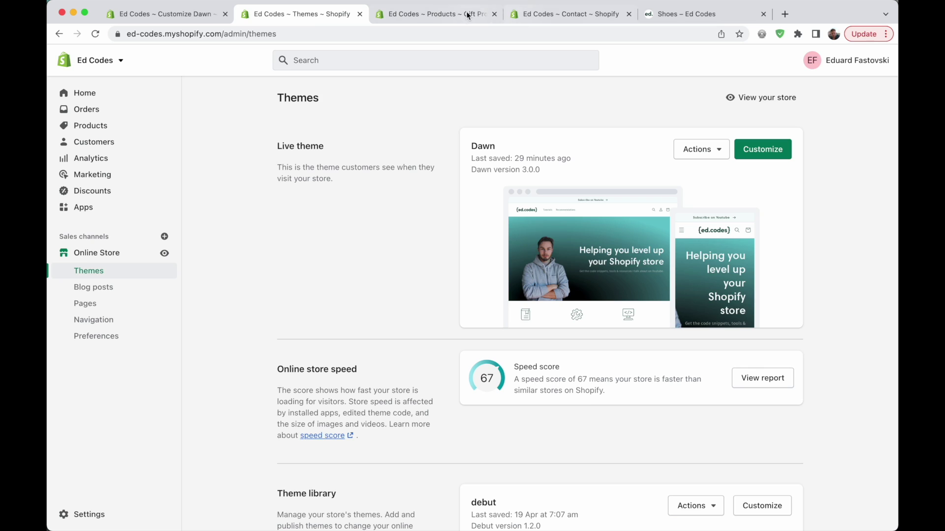
pyautogui.click(566, 13)
pyautogui.click(430, 14)
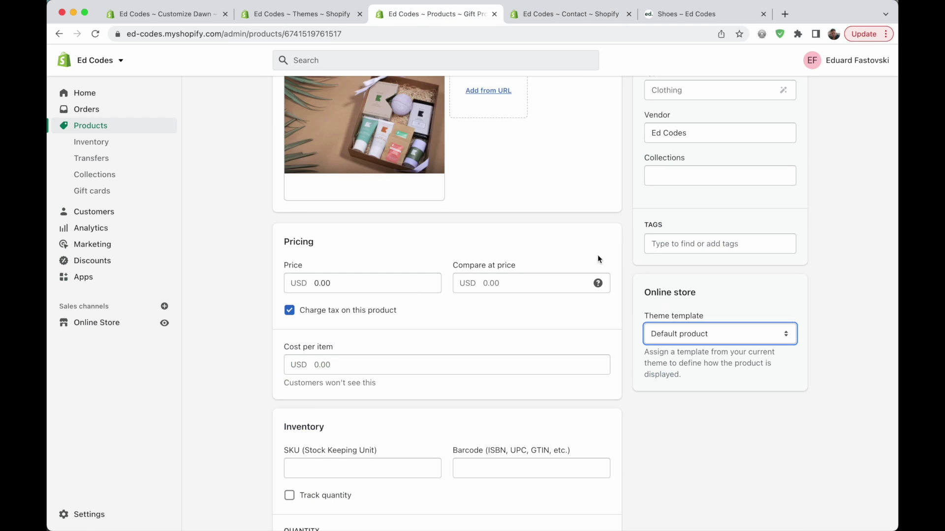
pyautogui.click(714, 337)
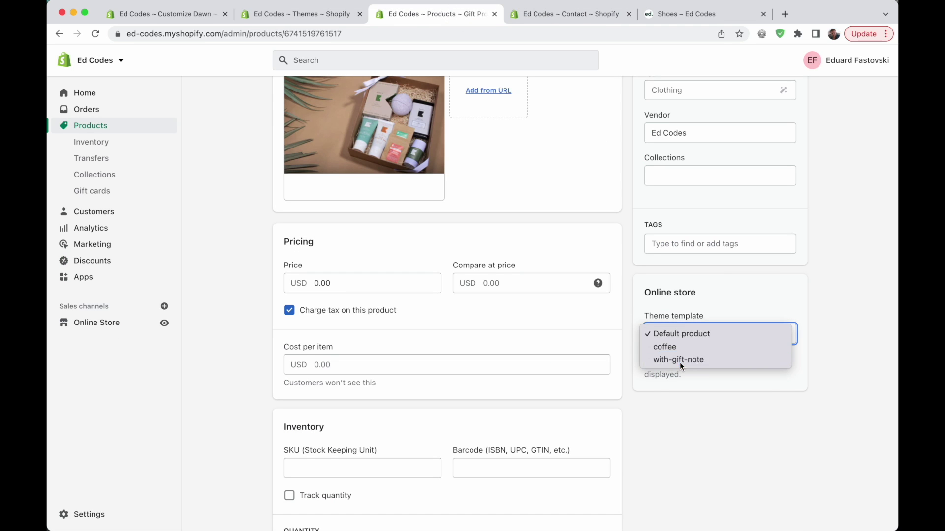
pyautogui.click(680, 362)
pyautogui.click(796, 60)
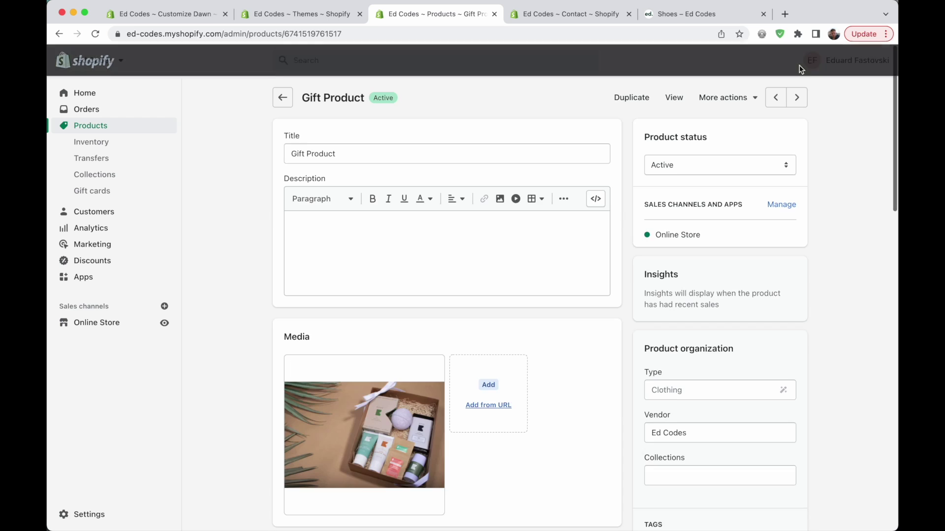
# - View Gift Product in the online store and check its Message field
pyautogui.click(675, 99)
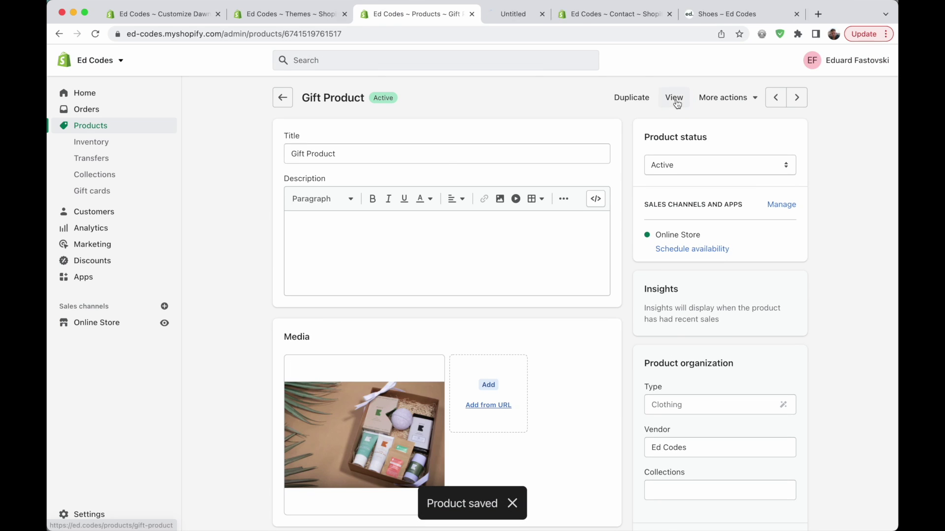
pyautogui.click(520, 17)
pyautogui.scroll(-1, 555, 265)
pyautogui.click(559, 266)
# - Compare the theme template assigned to Gift Product in the admin with its live storefront page
pyautogui.click(377, 14)
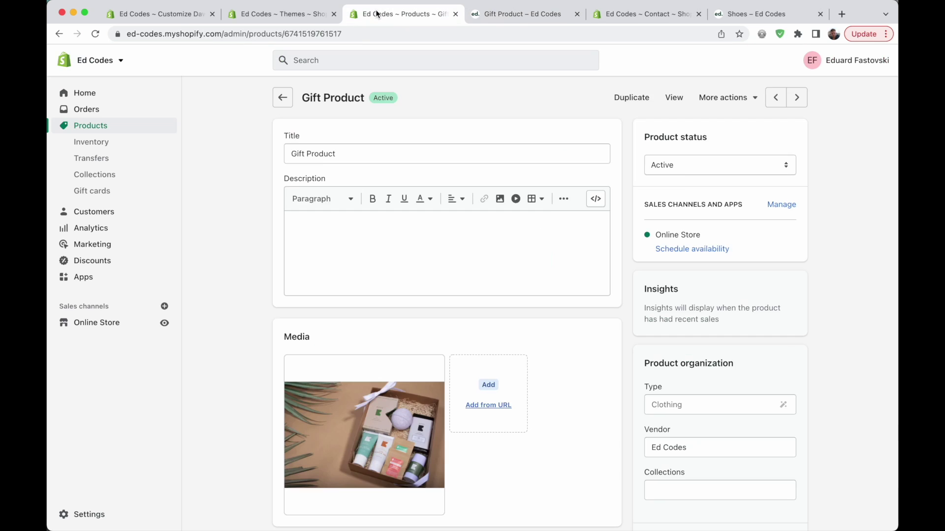
pyautogui.scroll(-5, 550, 213)
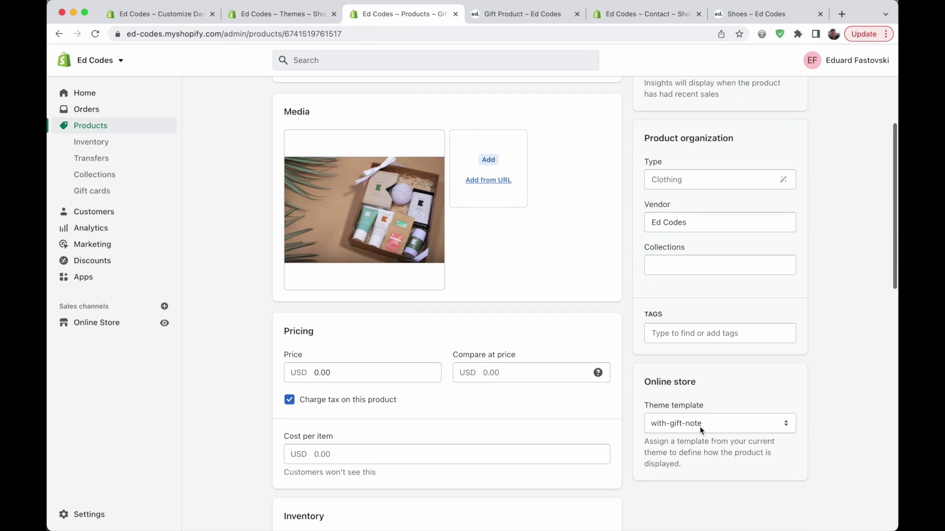
pyautogui.click(698, 426)
pyautogui.click(712, 398)
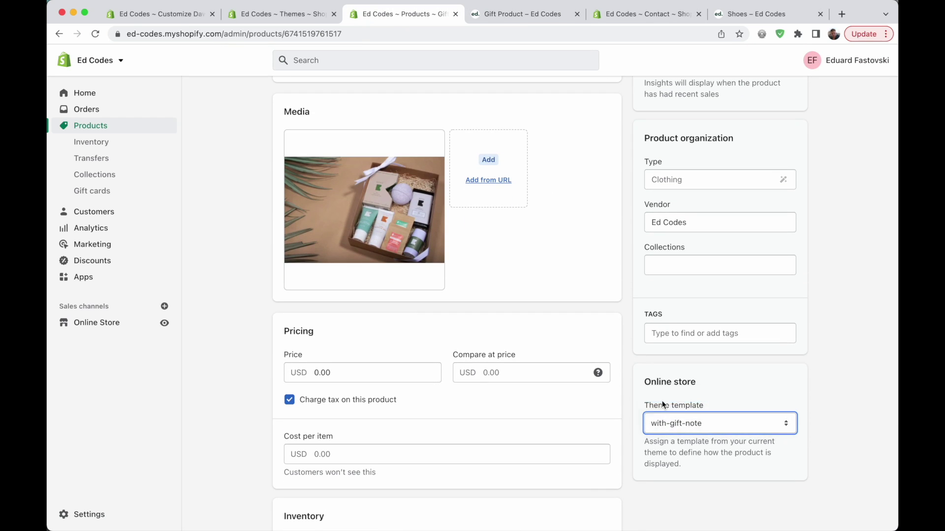
pyautogui.click(522, 14)
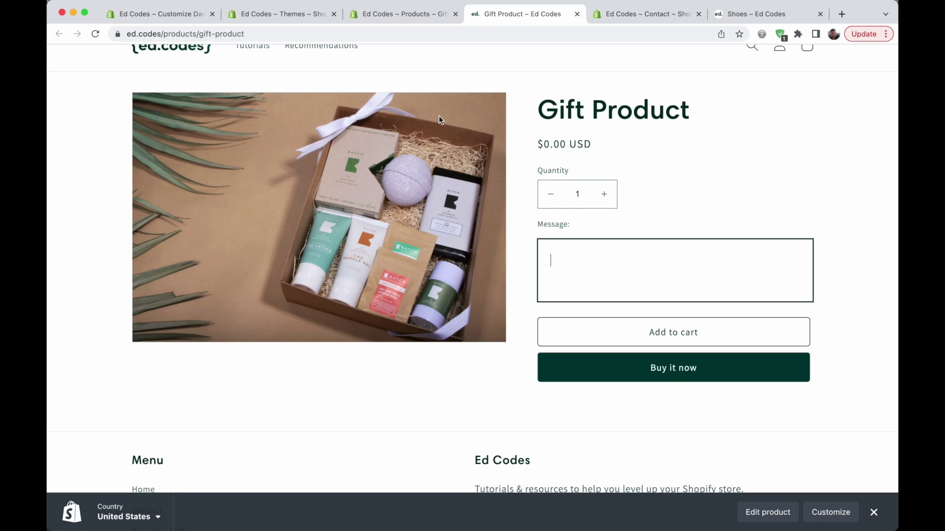
pyautogui.scroll(2, 577, 251)
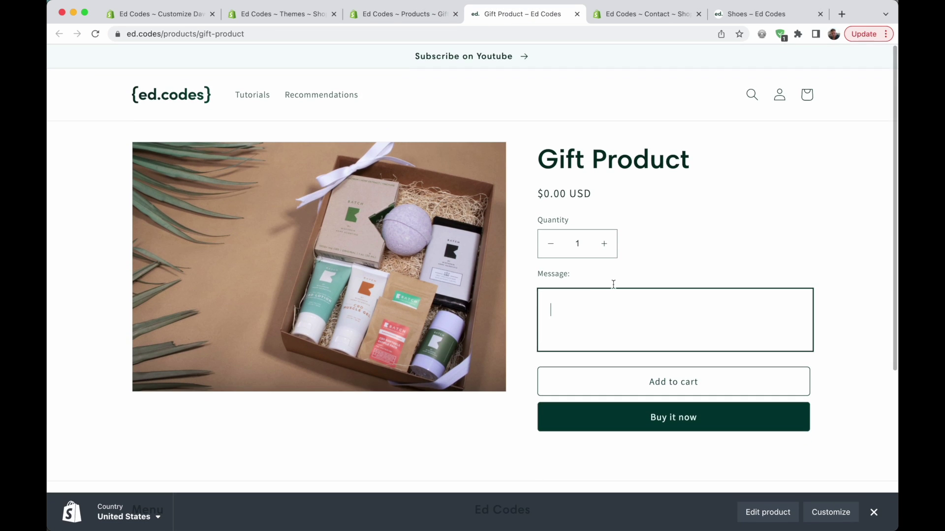
# - Return to the Gift Product admin page and change its theme template to Default product without saving
pyautogui.click(305, 15)
pyautogui.click(393, 14)
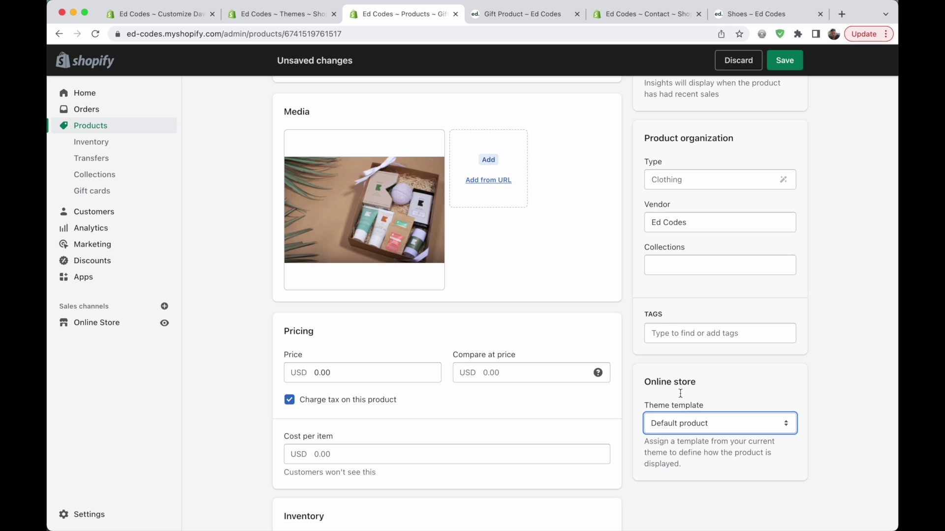
pyautogui.click(686, 424)
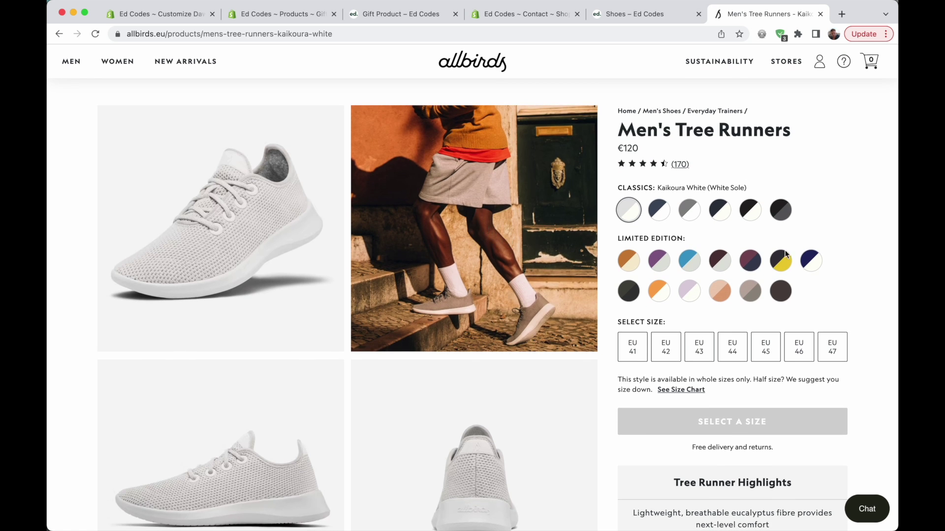
# - Examine the content sections on the Allbirds Men's Tree Runners product page
pyautogui.scroll(-5, 821, 270)
pyautogui.scroll(-15, 820, 270)
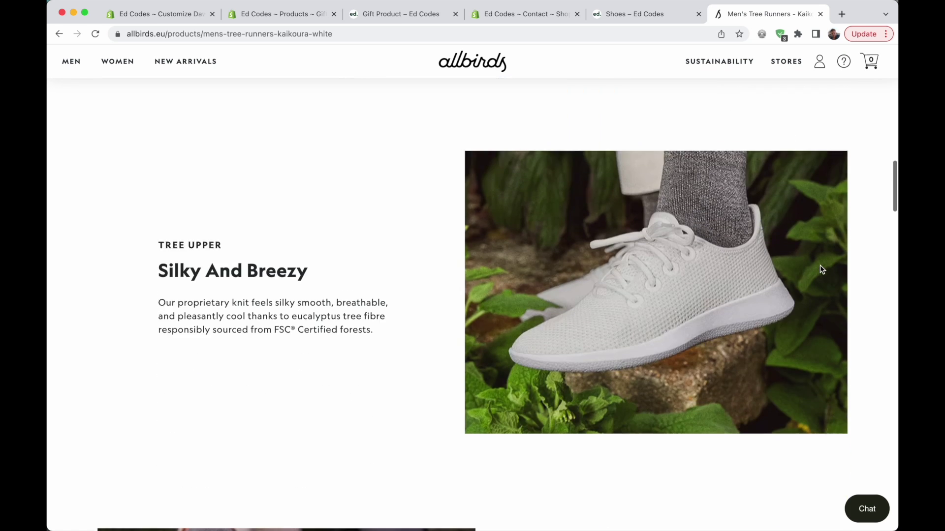
pyautogui.scroll(-5, 820, 266)
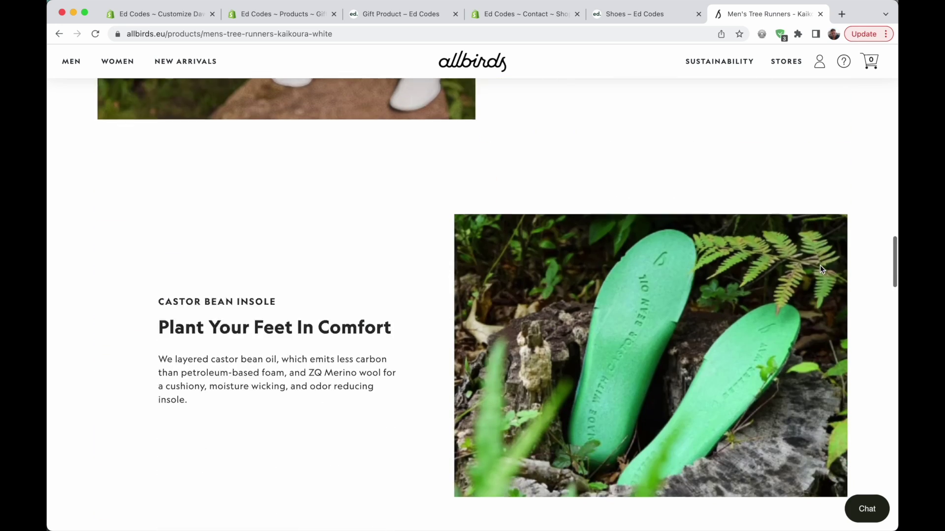
# - Review the alternating image-and-text feature blocks beneath the Allbirds Tree Runners product gallery
pyautogui.scroll(20, 820, 270)
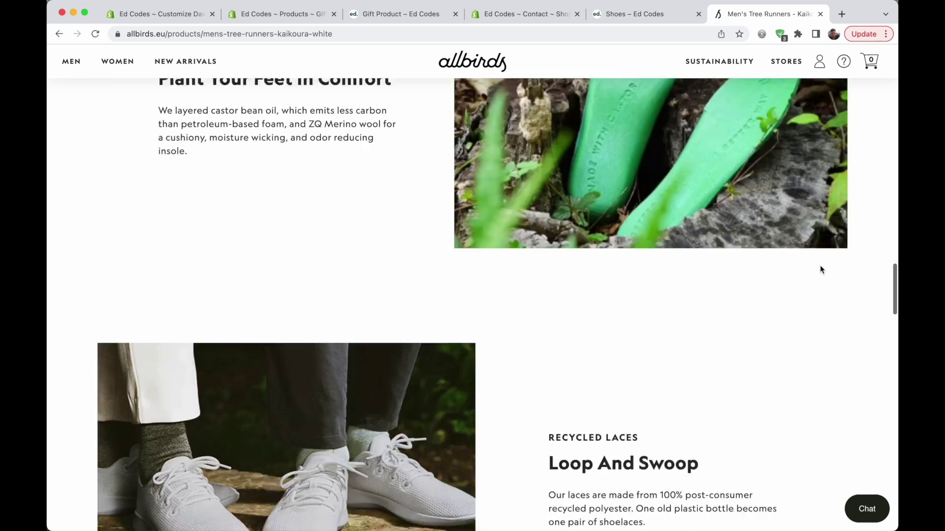
pyautogui.scroll(-10, 819, 268)
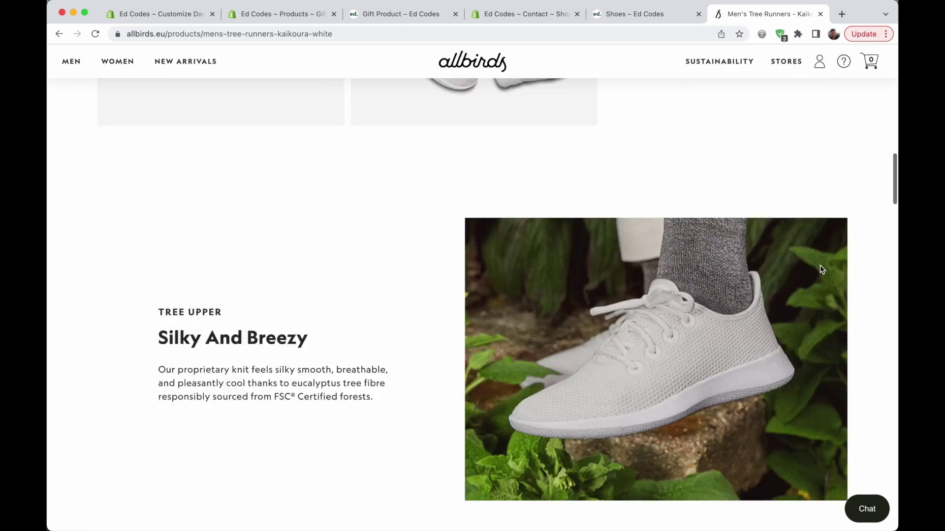
pyautogui.scroll(4, 819, 268)
pyautogui.scroll(-8, 819, 269)
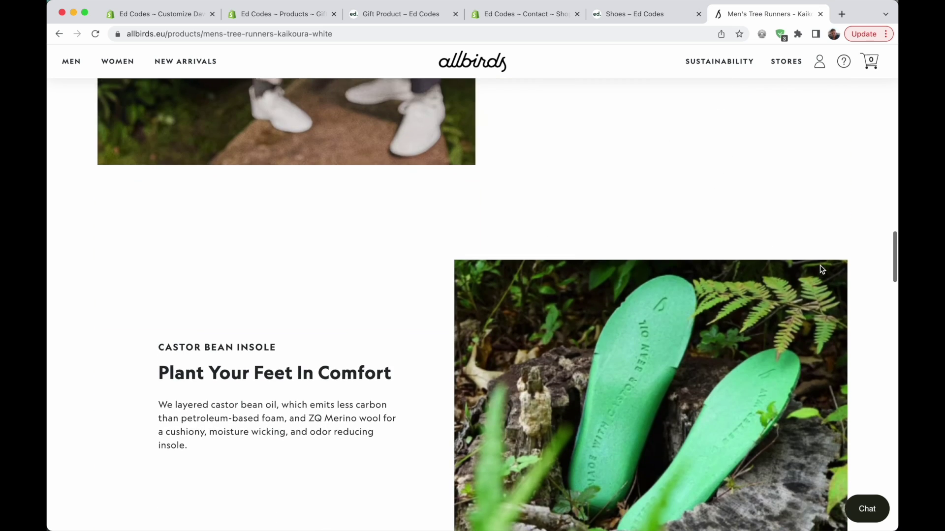
pyautogui.scroll(20, 820, 268)
# - Return to the Shopify theme editor, preview the Shoes product with the with-gift-note template and check its Message field
pyautogui.press('super+1')
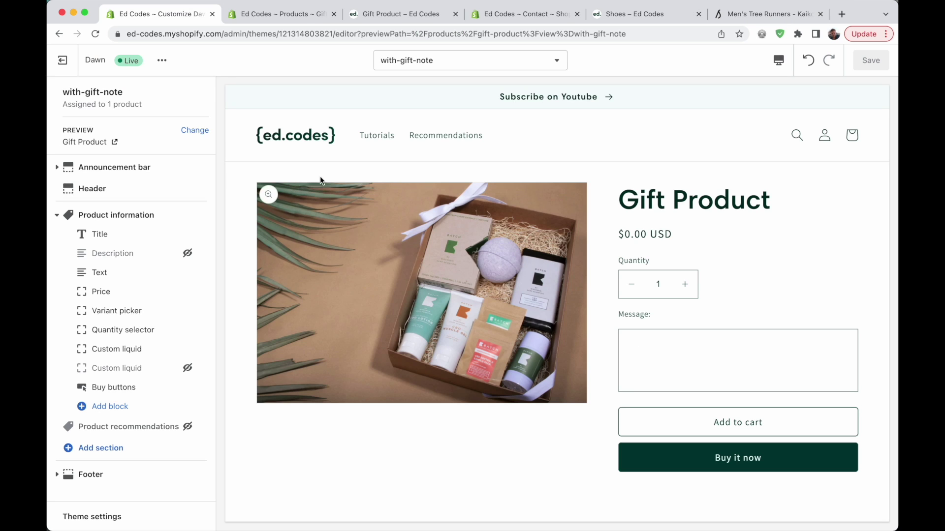
pyautogui.click(194, 130)
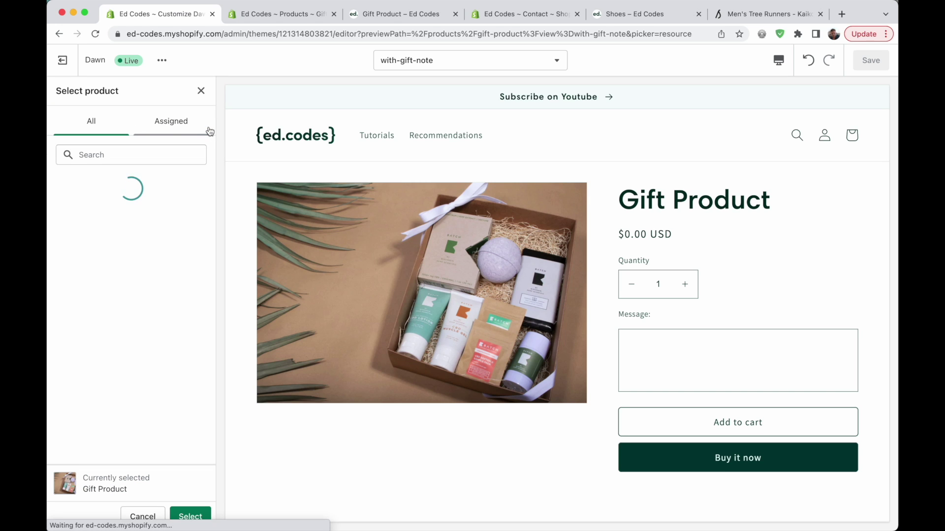
pyautogui.doubleClick(116, 278)
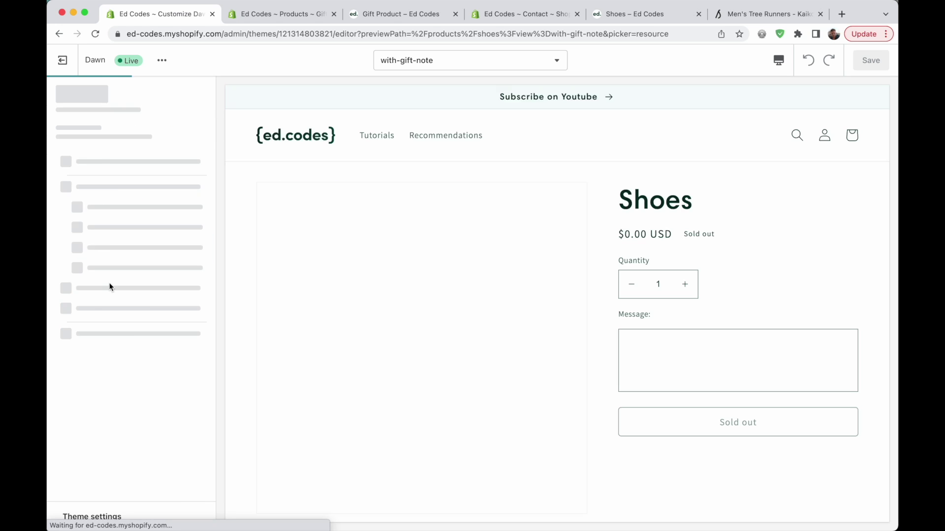
pyautogui.click(678, 355)
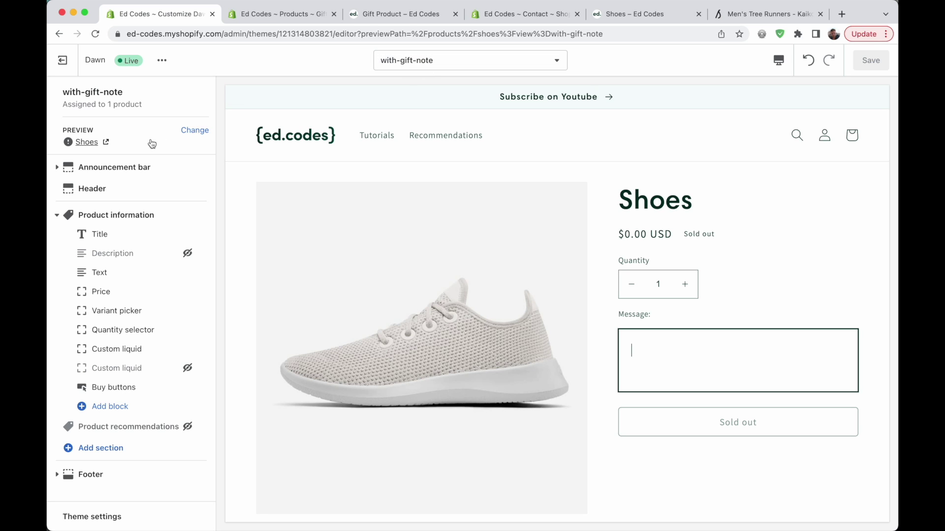
pyautogui.click(130, 140)
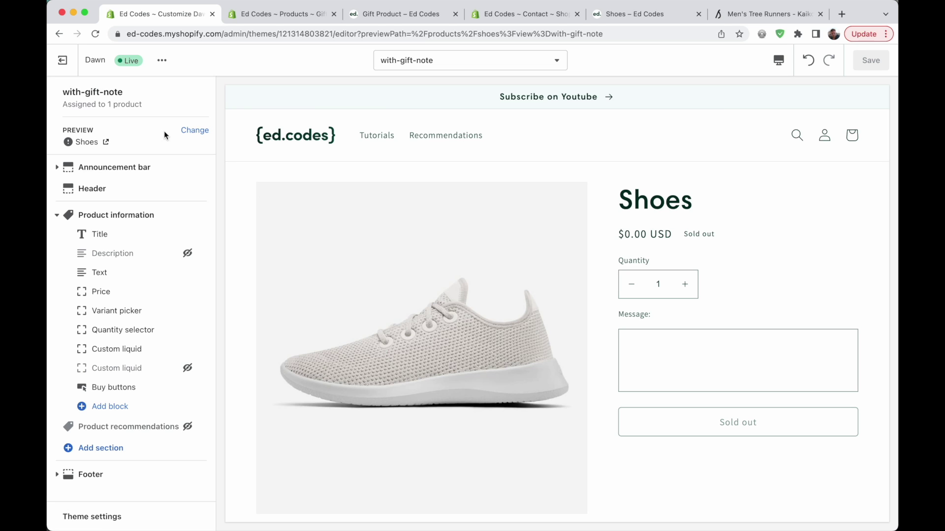
# - Switch to the Default product template and preview it with the Shoes product
pyautogui.click(451, 60)
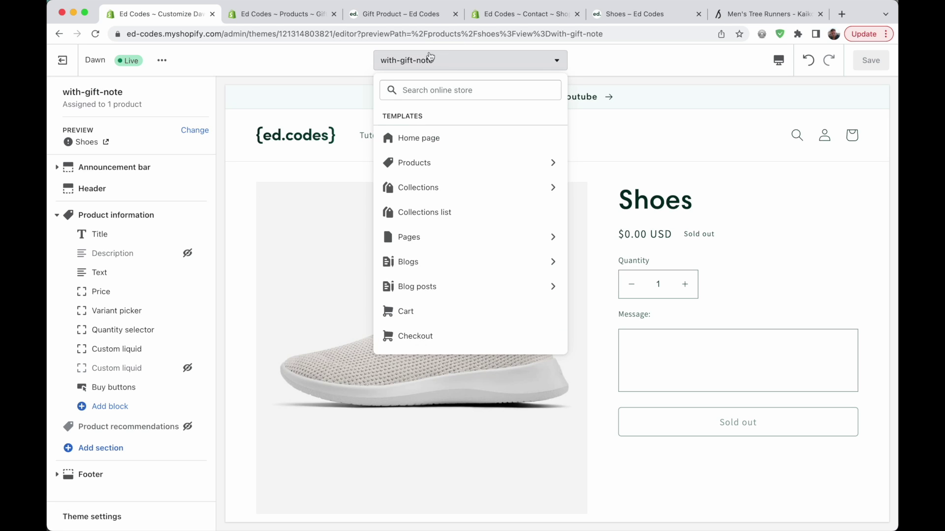
pyautogui.click(537, 163)
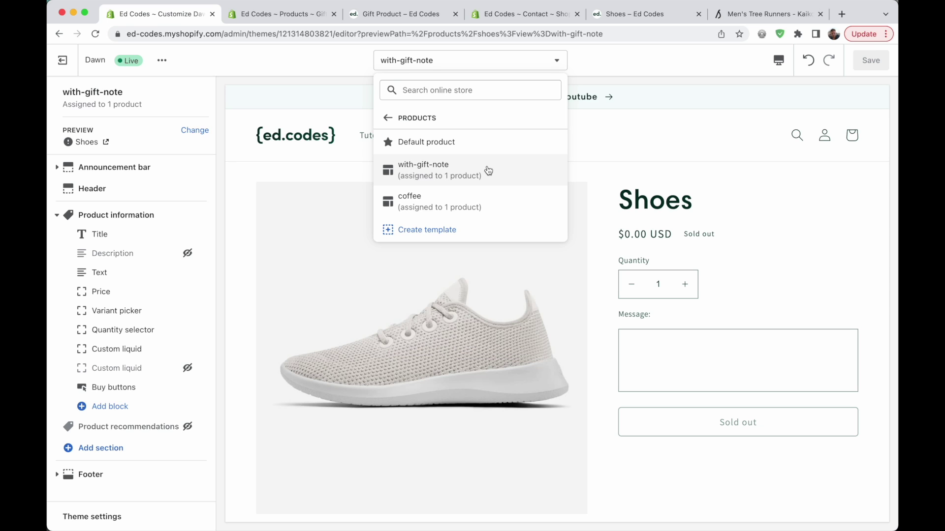
pyautogui.click(481, 148)
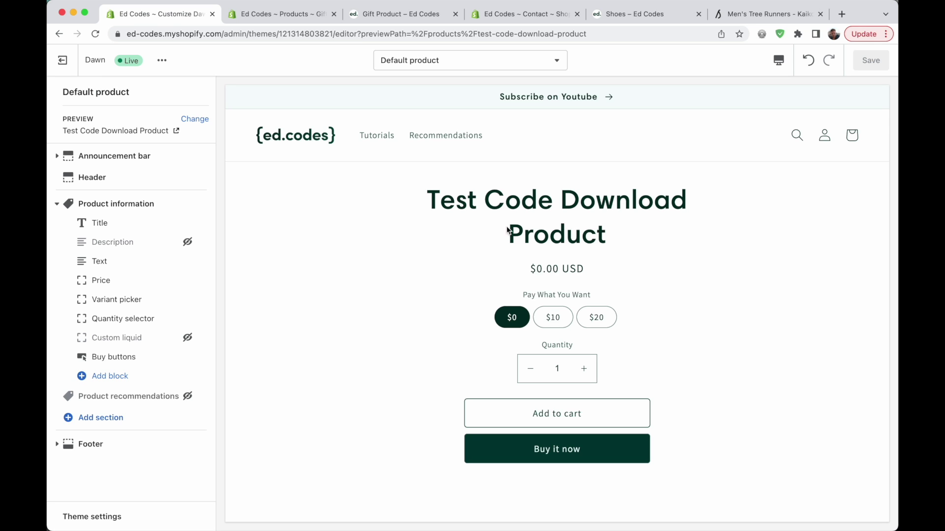
pyautogui.click(194, 119)
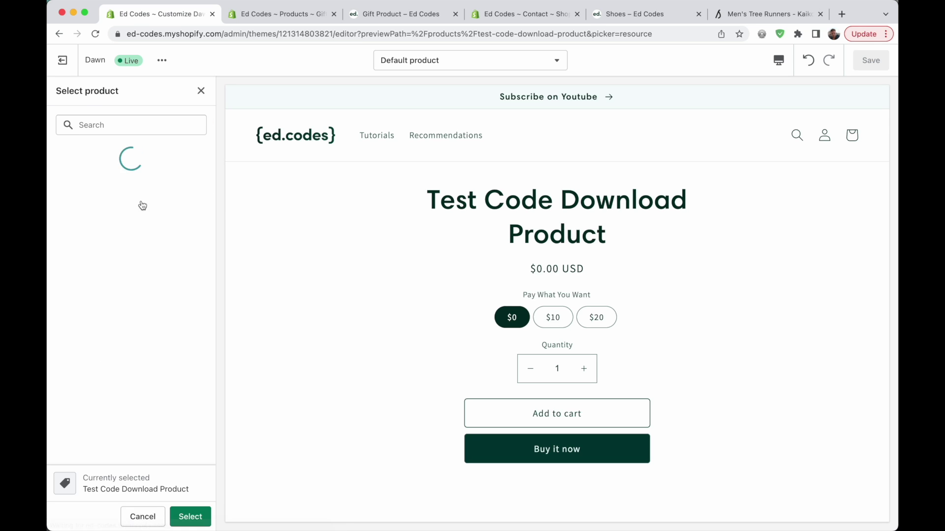
pyautogui.click(116, 257)
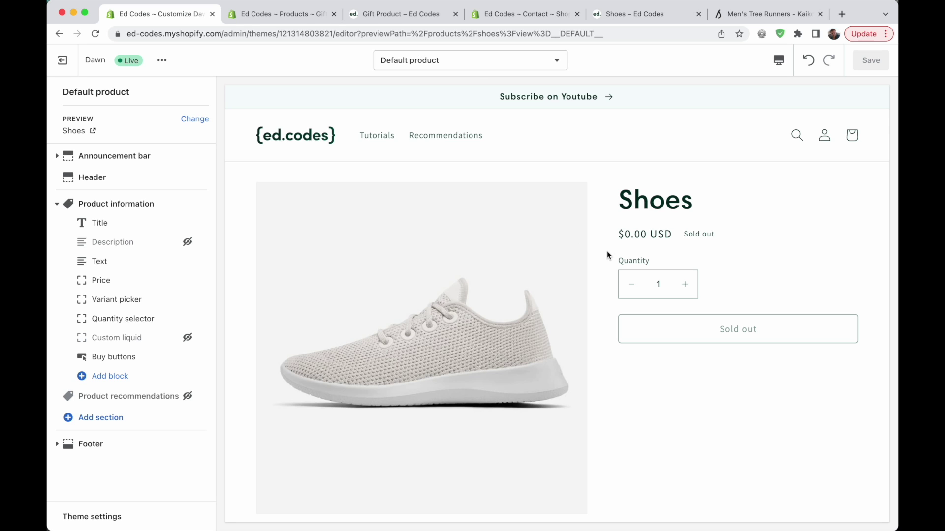
# - Create a product template named shoes-product based on Default product
pyautogui.click(474, 62)
pyautogui.click(470, 169)
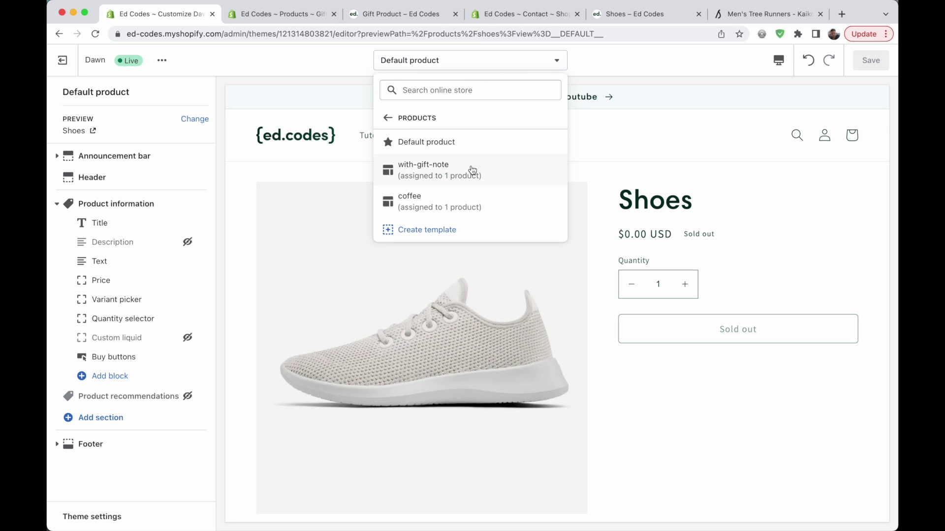
pyautogui.click(457, 236)
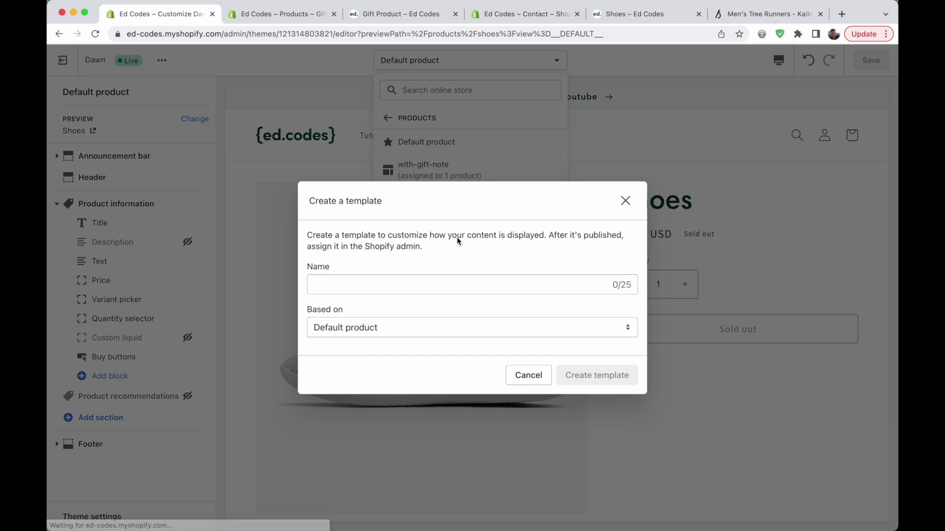
pyautogui.write('shoes-product')
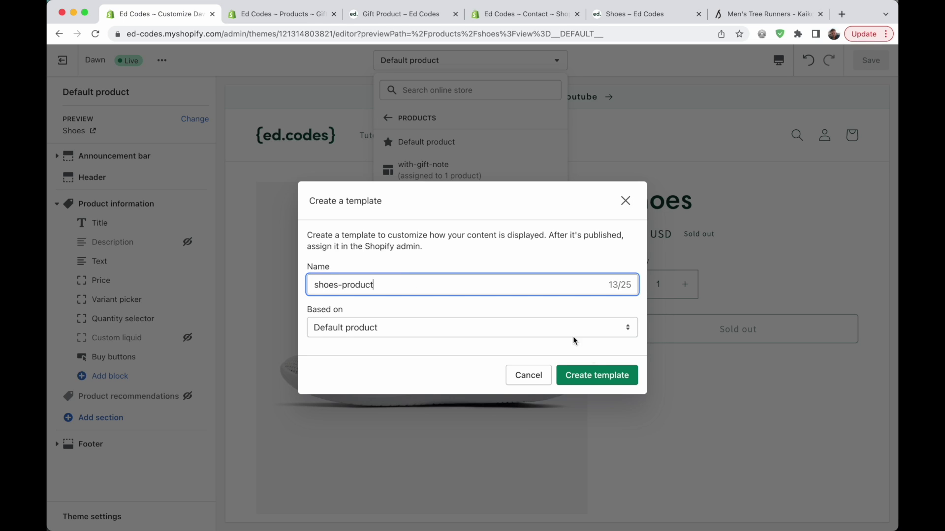
pyautogui.click(594, 376)
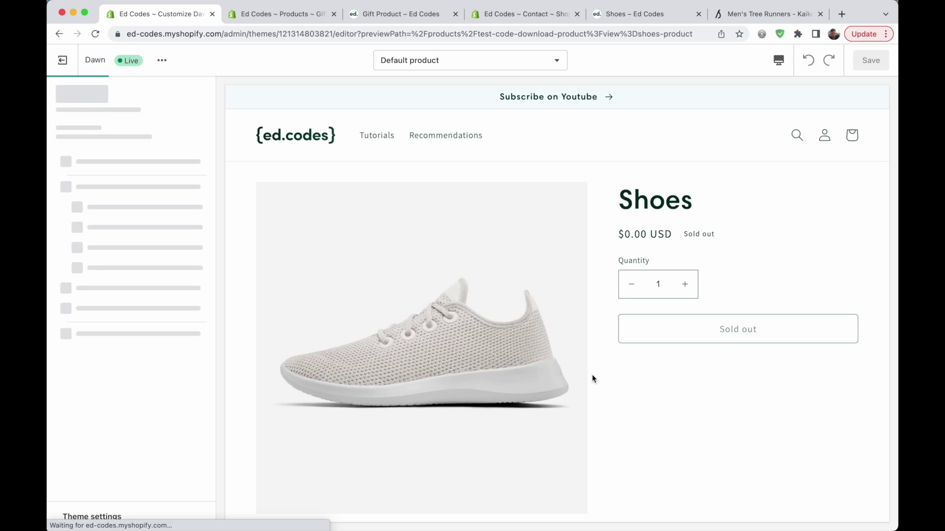
# - Set Shoes as the preview product for the shoes-product template and look over its page
pyautogui.click(196, 128)
pyautogui.click(138, 285)
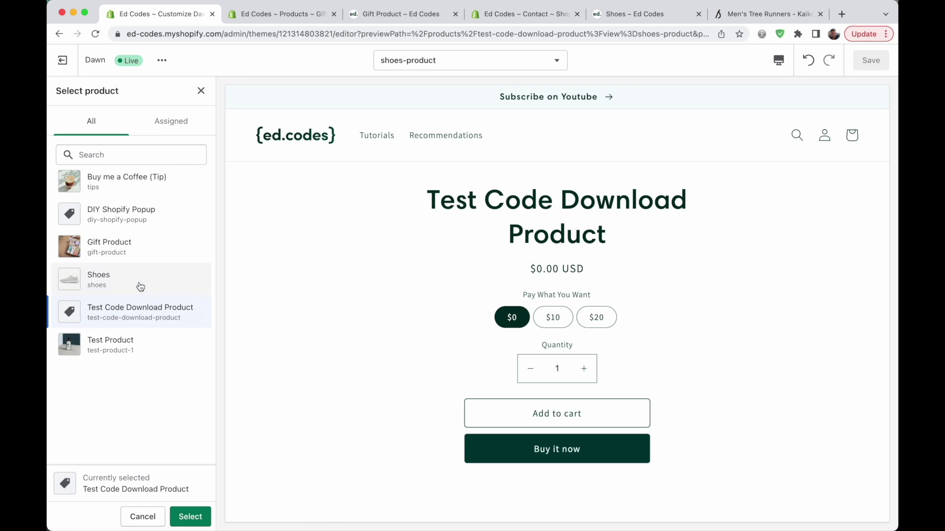
pyautogui.click(191, 517)
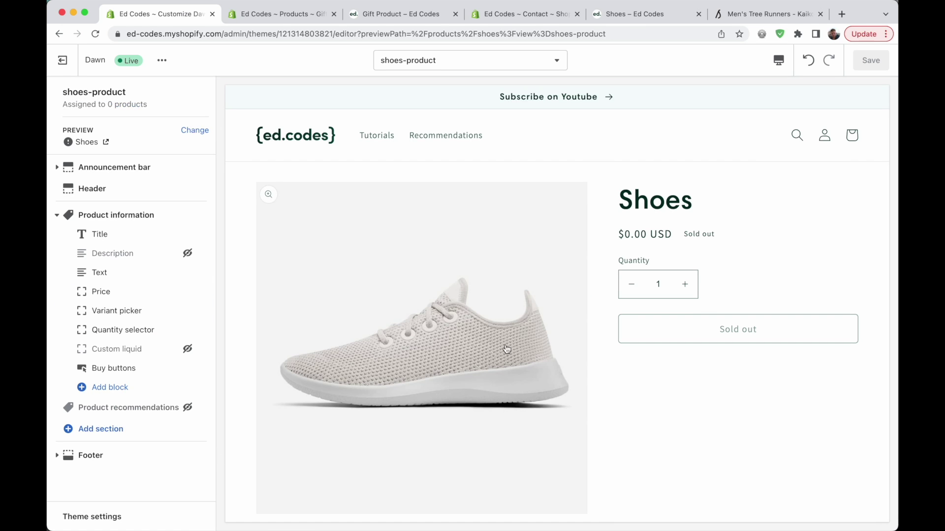
pyautogui.scroll(-2, 549, 358)
pyautogui.scroll(2, 548, 359)
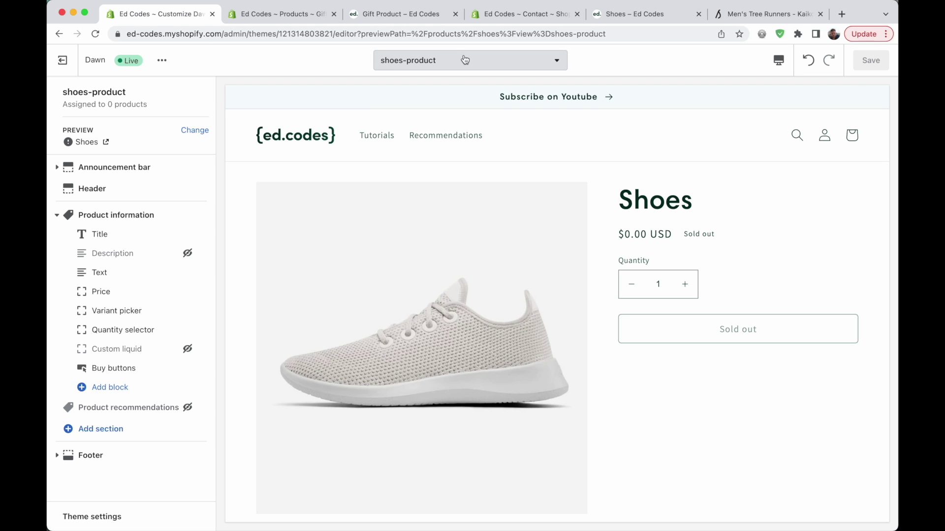
# - Compare the available theme sections with the Allbirds product page and add a Multicolumn section to the shoes-product template
pyautogui.scroll(-5, 432, 273)
pyautogui.click(114, 429)
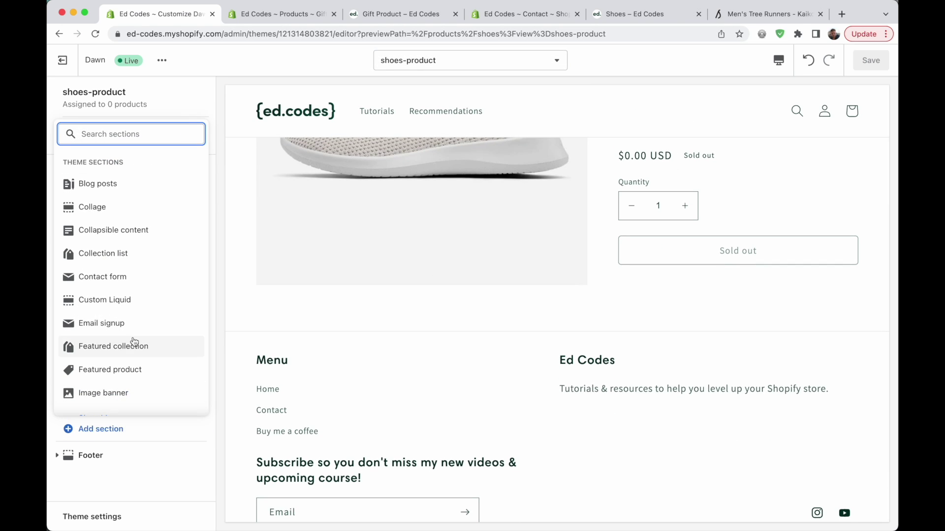
pyautogui.scroll(-3, 161, 279)
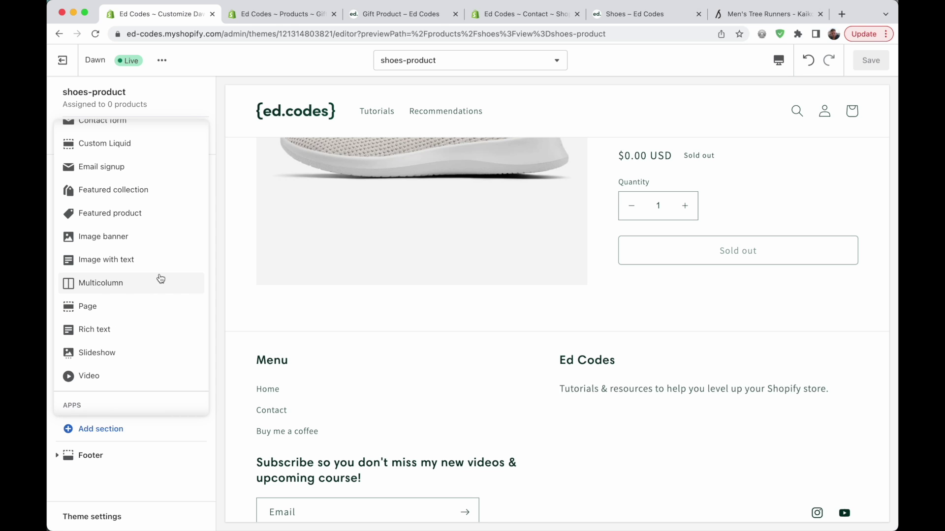
pyautogui.click(813, 16)
pyautogui.scroll(-10, 582, 272)
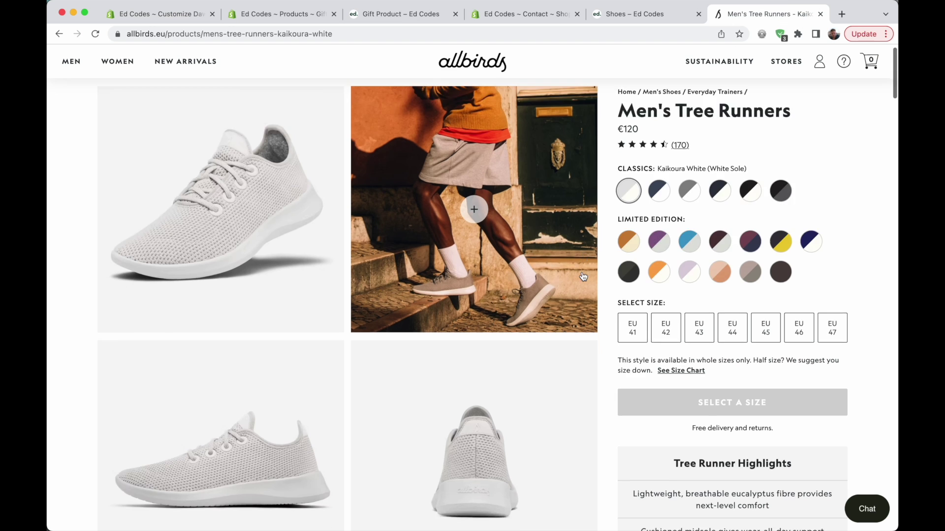
pyautogui.scroll(-2, 582, 271)
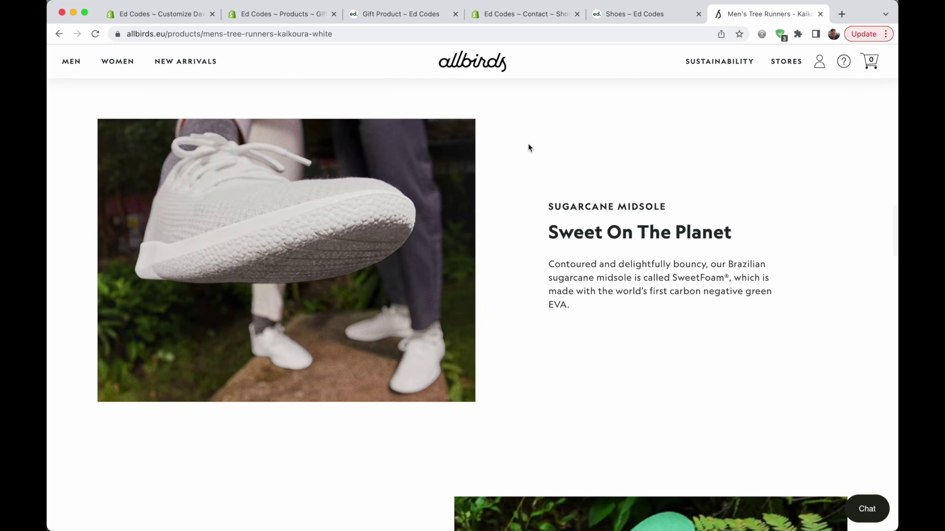
pyautogui.click(158, 14)
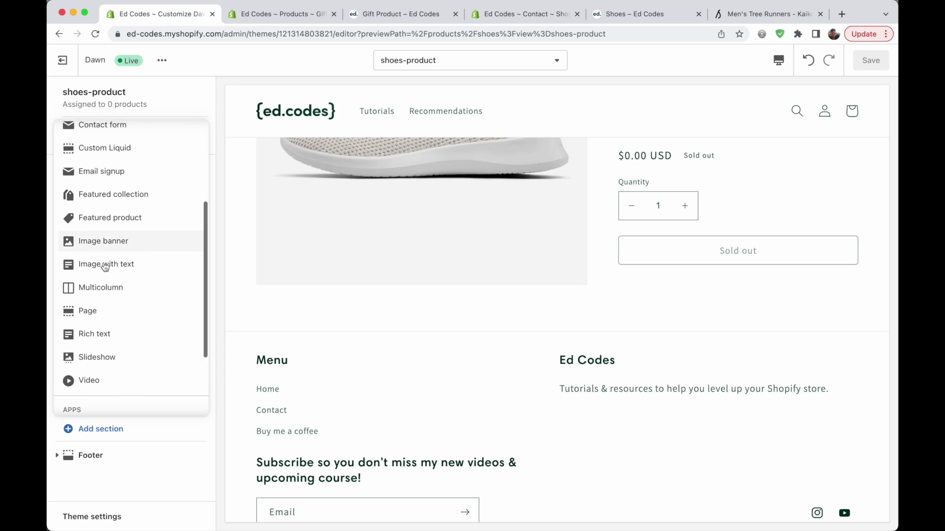
pyautogui.click(101, 283)
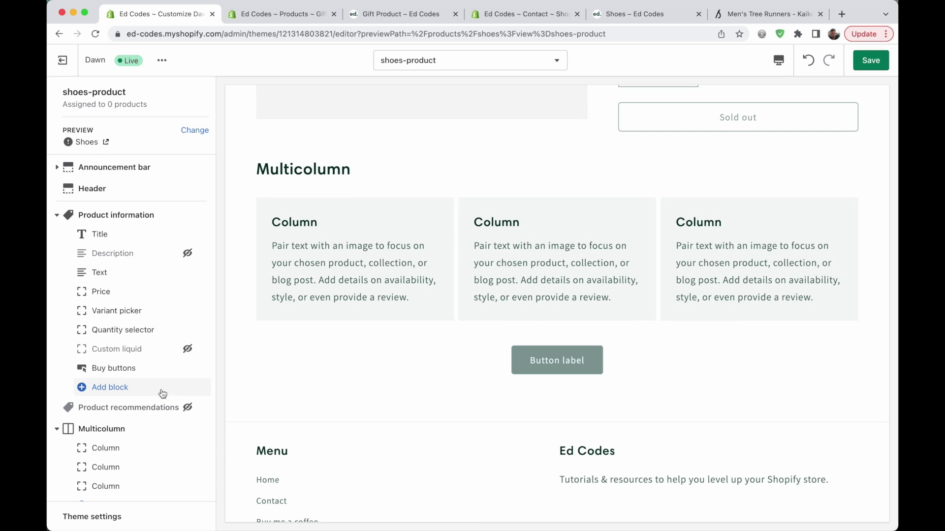
# - Add a Collage section below the Multicolumn section and view it in the preview
pyautogui.scroll(-3, 157, 392)
pyautogui.click(96, 454)
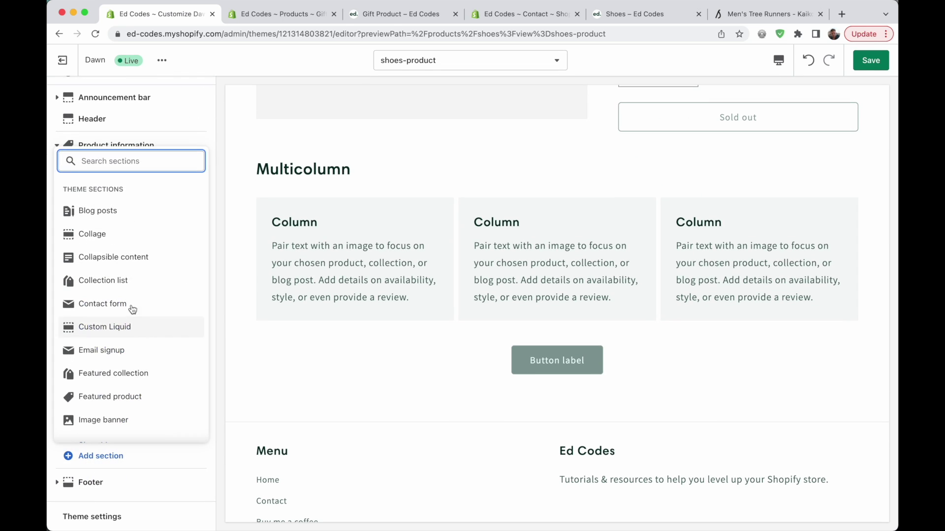
pyautogui.click(130, 234)
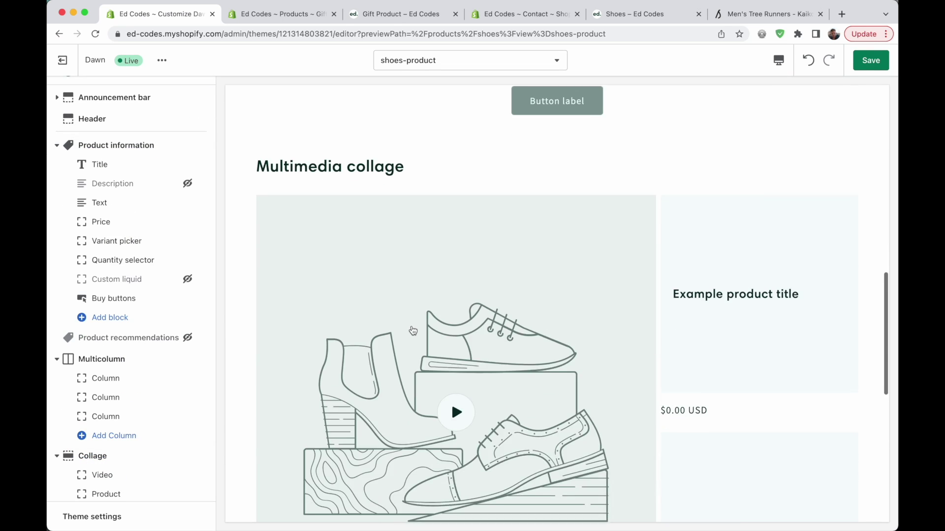
pyautogui.scroll(-2, 85, 349)
pyautogui.scroll(-1, 85, 348)
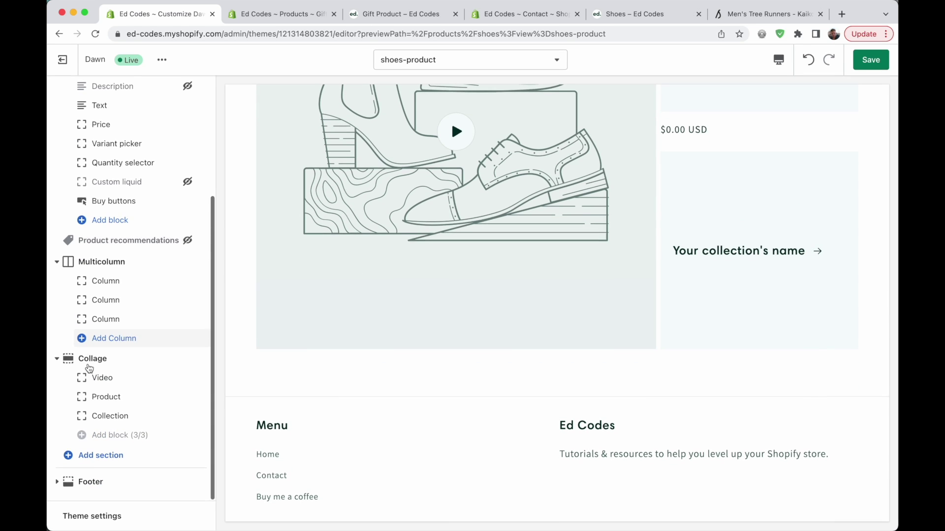
# - Add a Rich text section below the Collage and save the shoes-product template
pyautogui.click(96, 456)
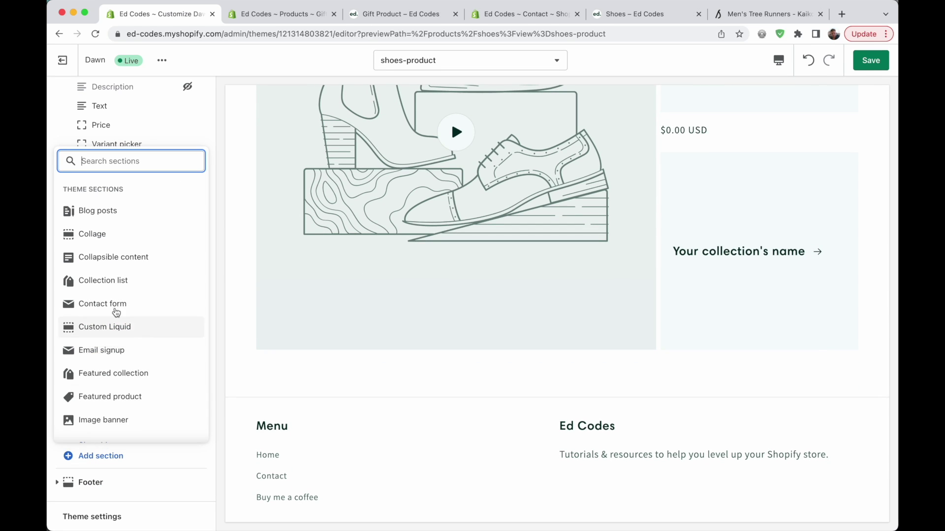
pyautogui.scroll(-2, 123, 276)
pyautogui.click(108, 379)
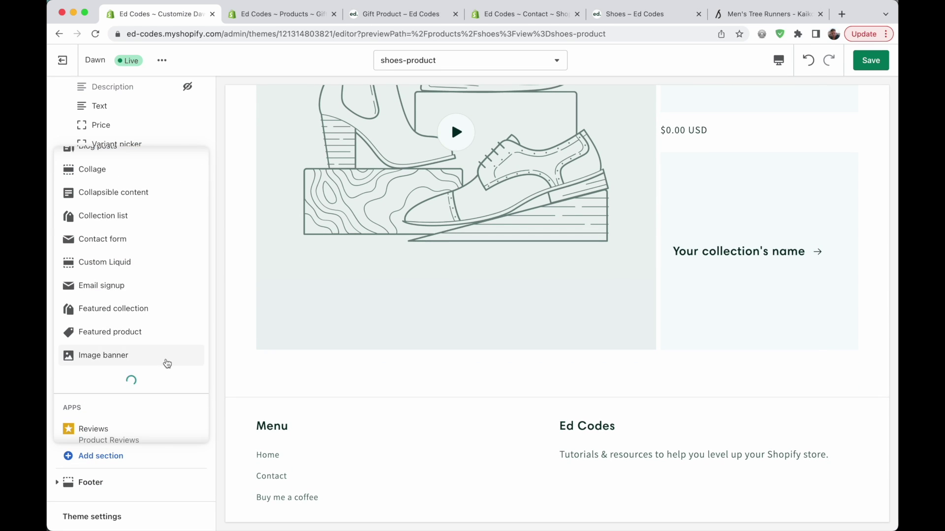
pyautogui.scroll(-3, 136, 372)
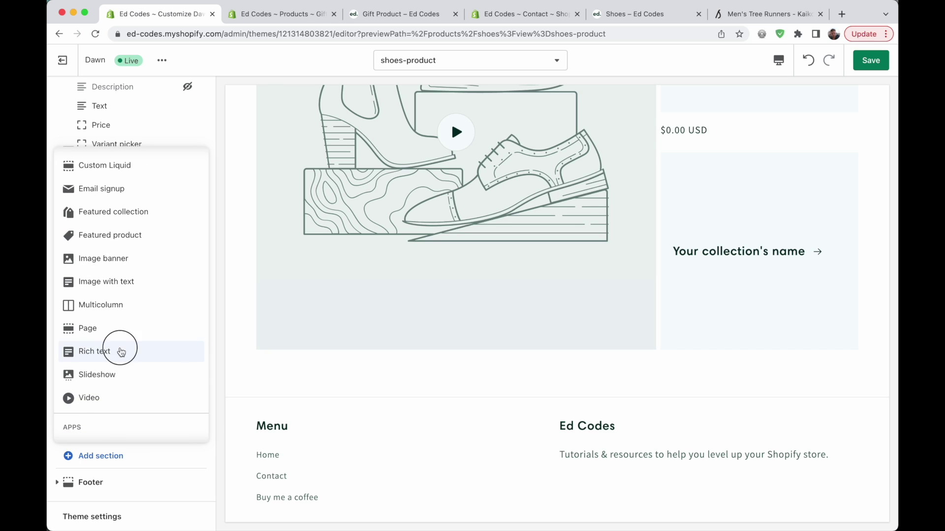
pyautogui.click(123, 351)
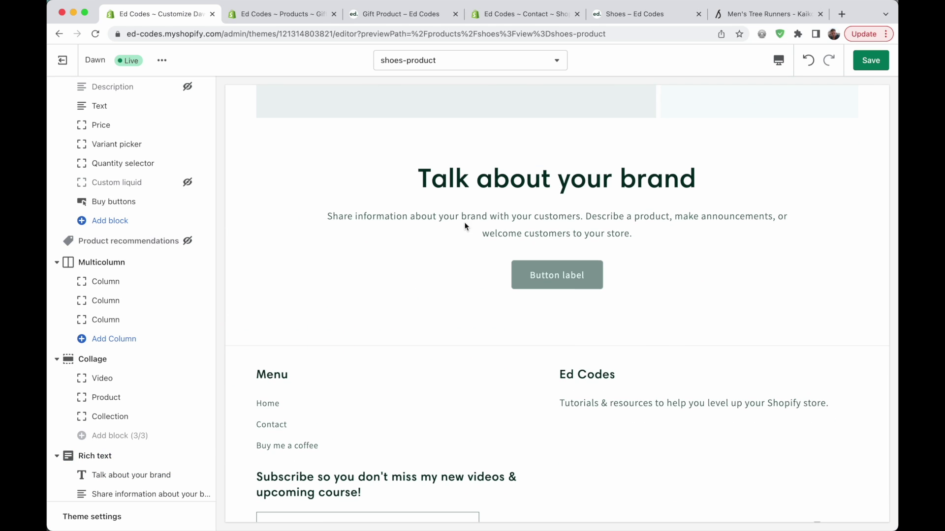
pyautogui.click(884, 67)
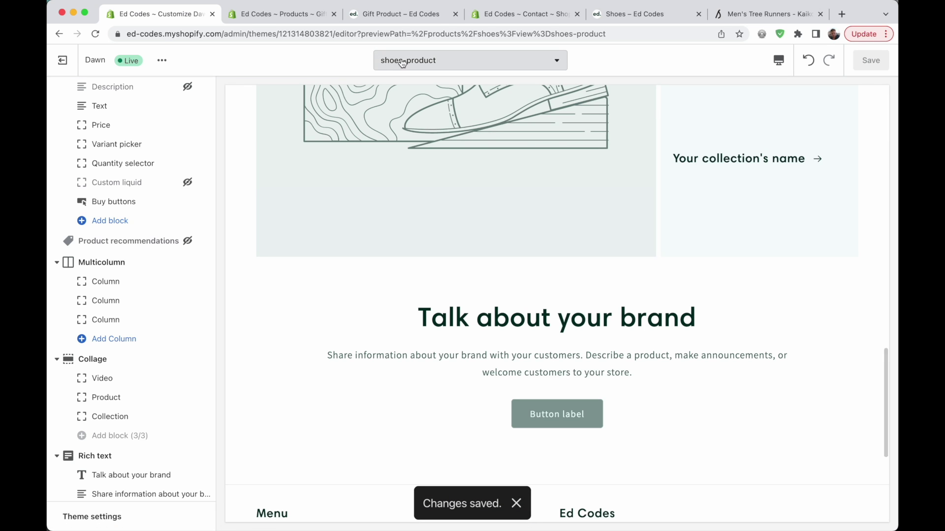
pyautogui.scroll(10, 490, 254)
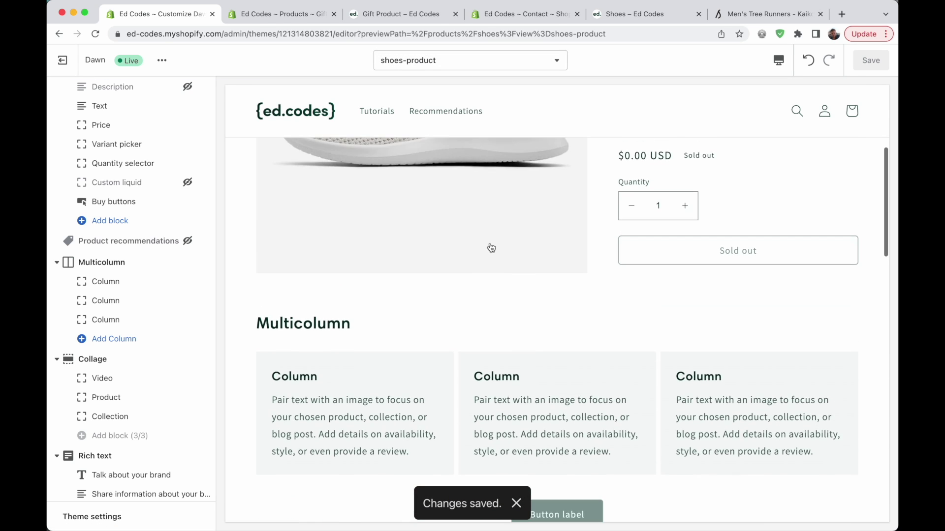
# - Assign the shoes-product theme template to the Shoes product in the store admin and save the product
pyautogui.scroll(-10, 490, 248)
pyautogui.hotkey('ctrl', 'Tab')
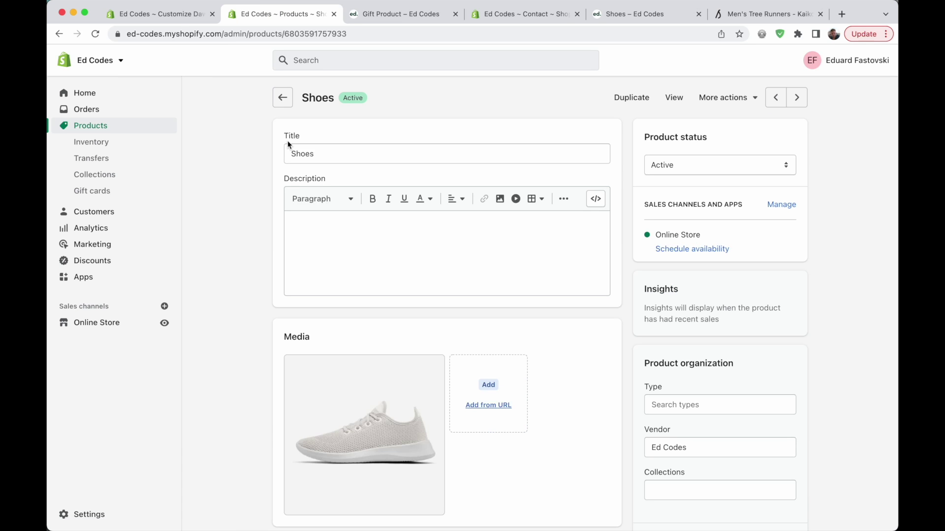
pyautogui.scroll(-8, 240, 226)
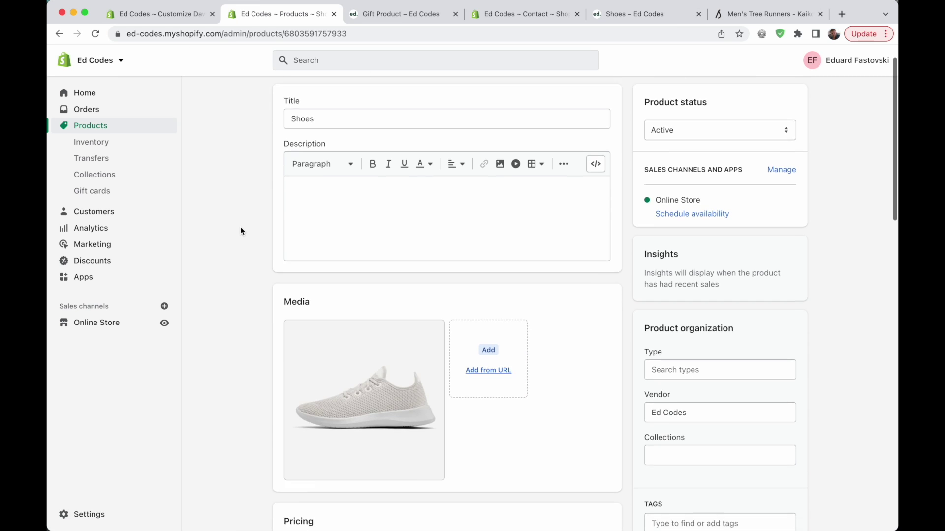
pyautogui.click(713, 262)
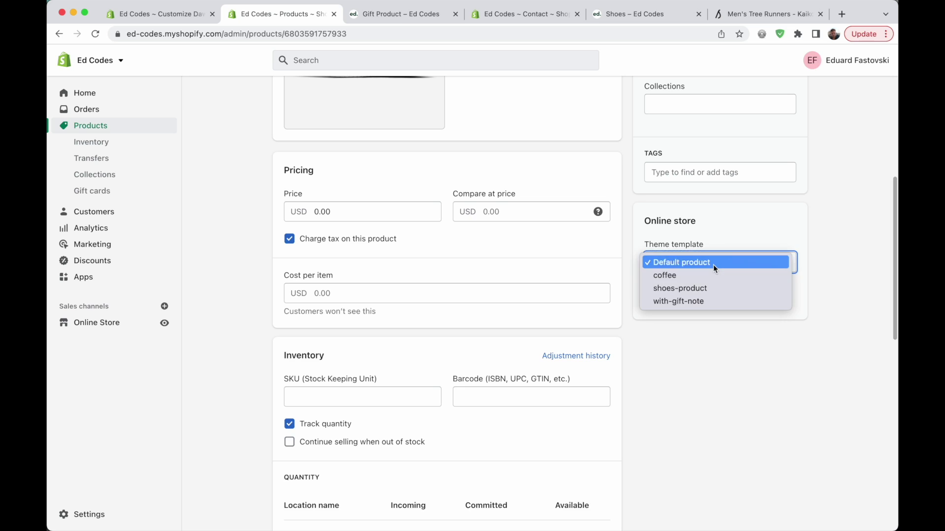
pyautogui.press('Escape')
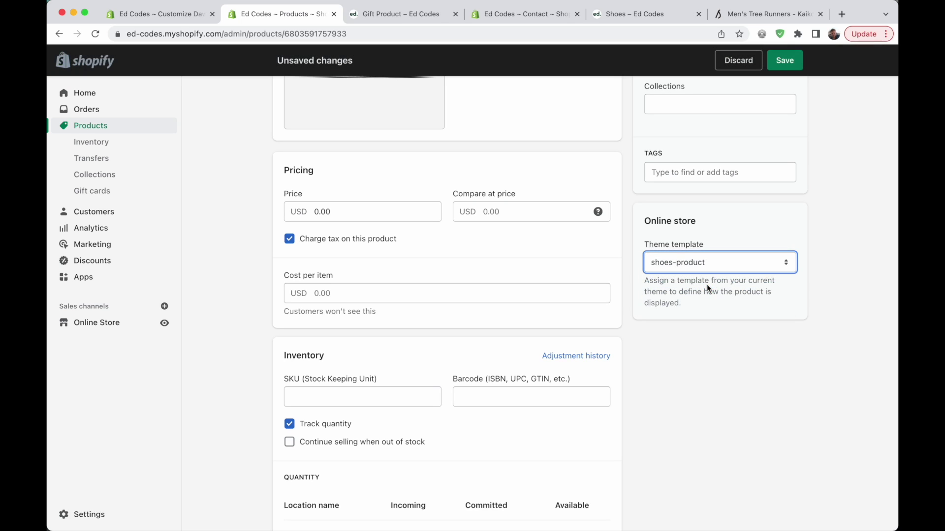
pyautogui.click(791, 62)
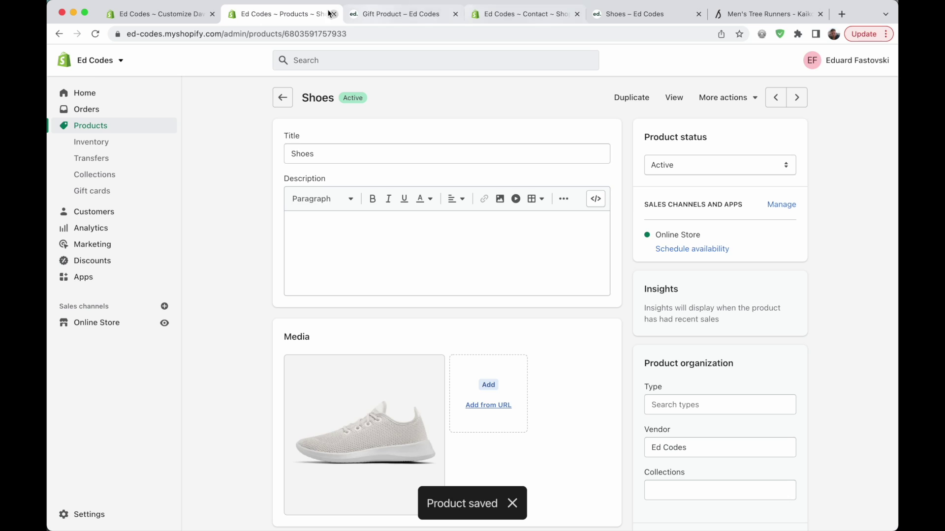
# - Review the Multicolumn, Collage and Rich text sections of the shoes-product template in the theme editor preview
pyautogui.click(182, 13)
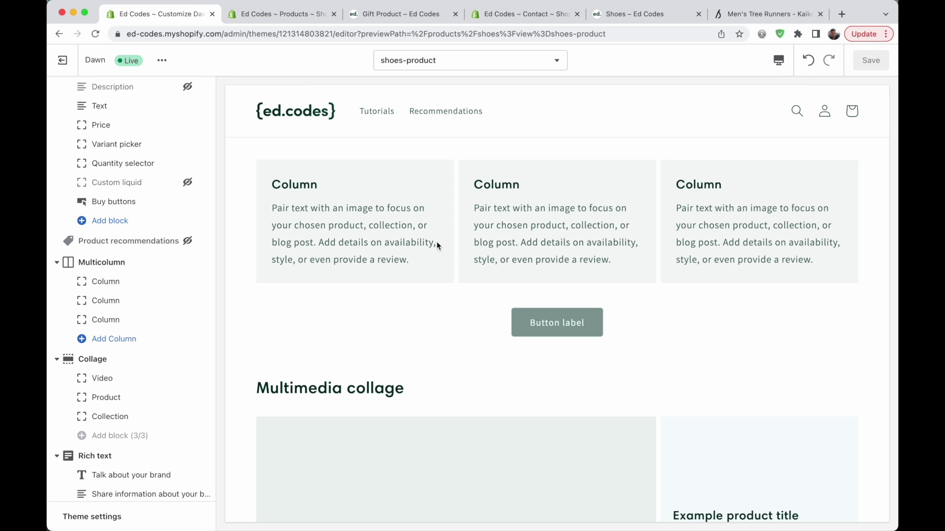
pyautogui.scroll(-6, 437, 244)
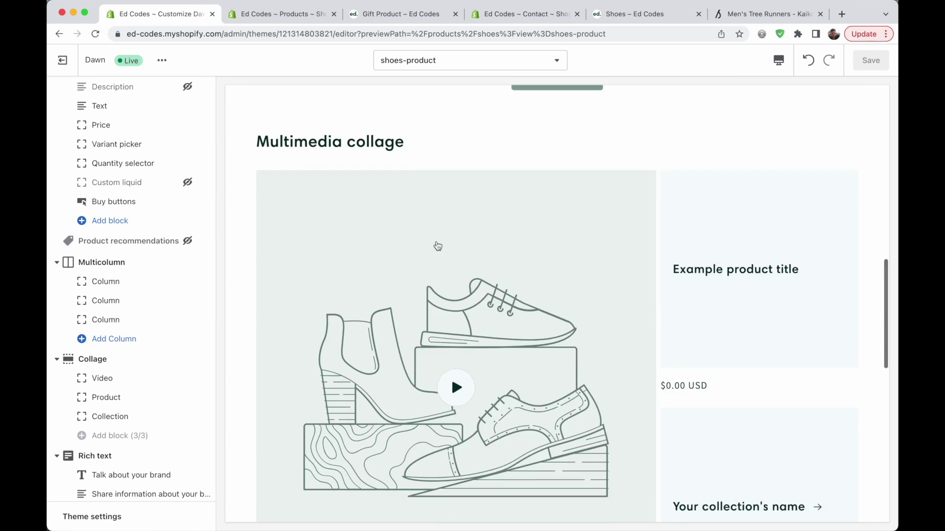
pyautogui.scroll(-3, 437, 246)
pyautogui.scroll(-5, 436, 244)
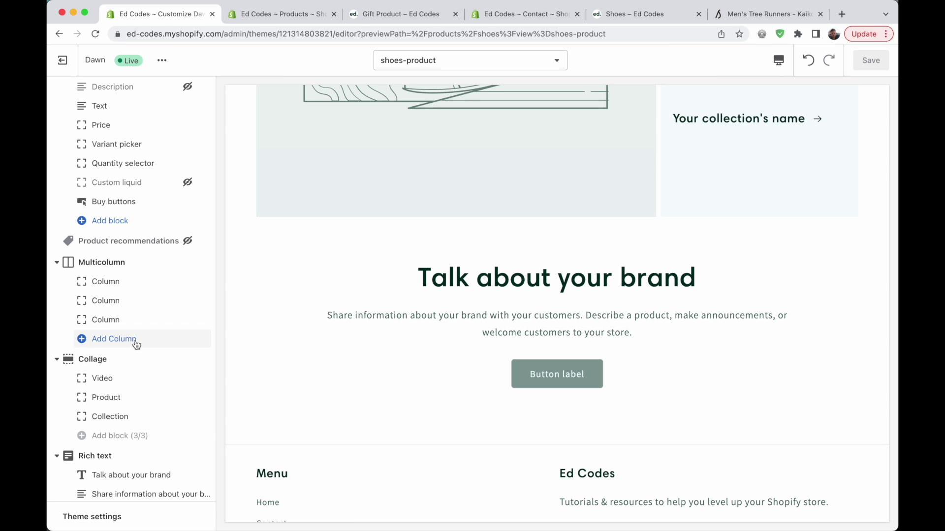
pyautogui.scroll(2, 177, 325)
pyautogui.scroll(3, 394, 259)
# - Examine the Allbirds Men's Tree Runners page from its product title down to the Tree Upper section
pyautogui.click(767, 13)
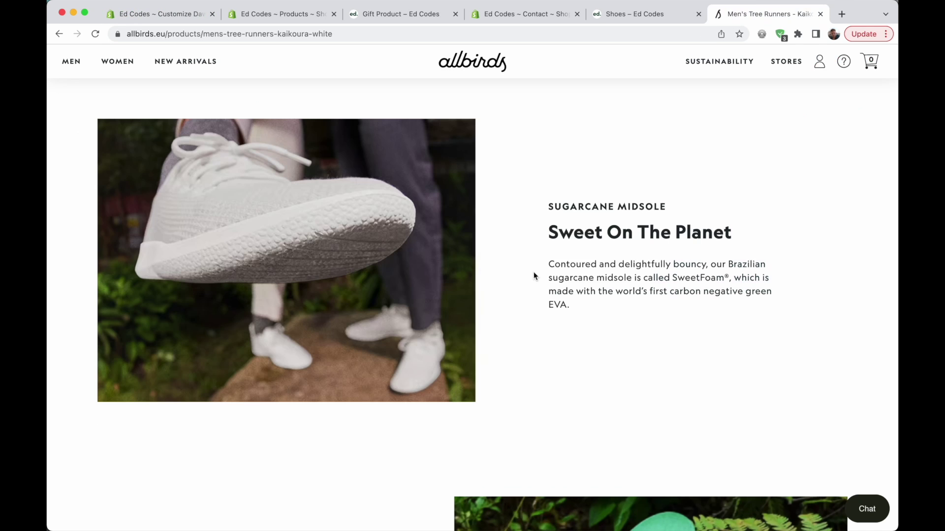
pyautogui.scroll(10, 533, 272)
pyautogui.scroll(5, 535, 277)
pyautogui.moveTo(619, 129); pyautogui.dragTo(841, 131)
pyautogui.click(807, 143)
pyautogui.scroll(-15, 807, 144)
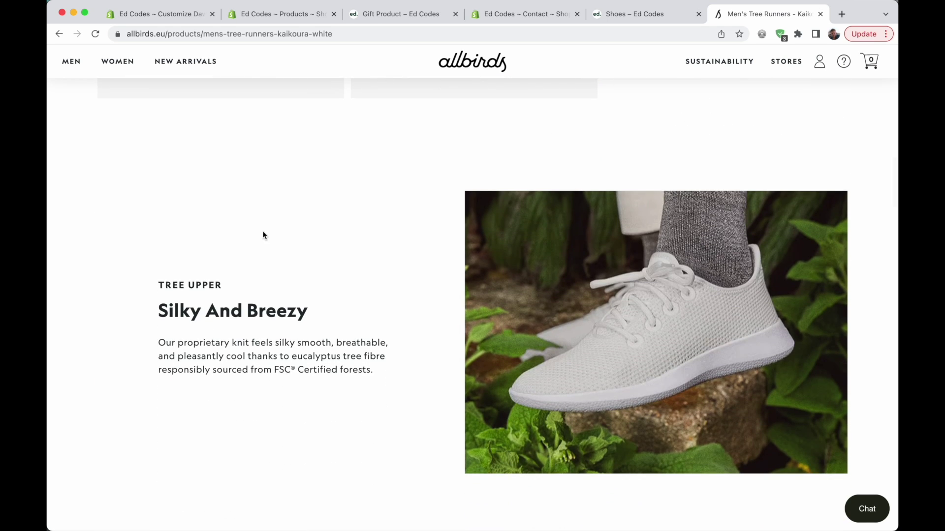
pyautogui.scroll(-3, 263, 234)
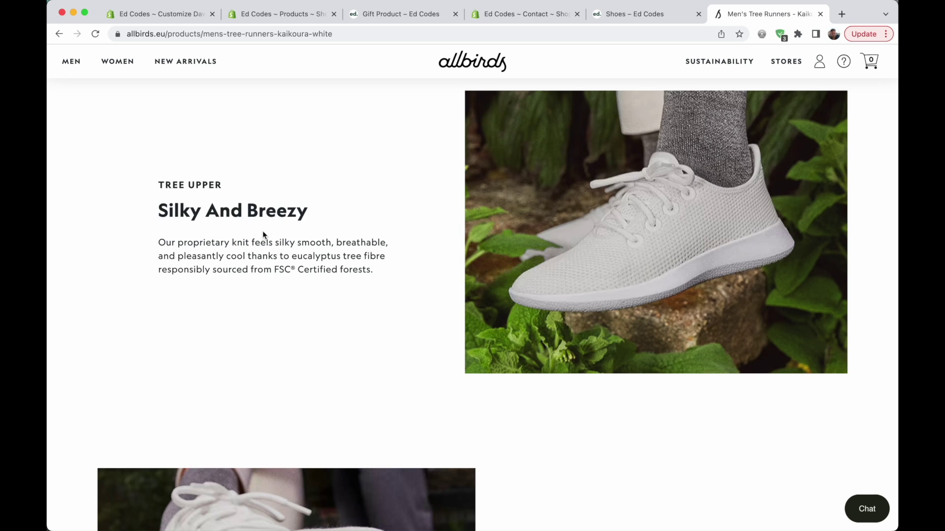
pyautogui.moveTo(156, 184); pyautogui.dragTo(229, 184)
pyautogui.click(230, 184)
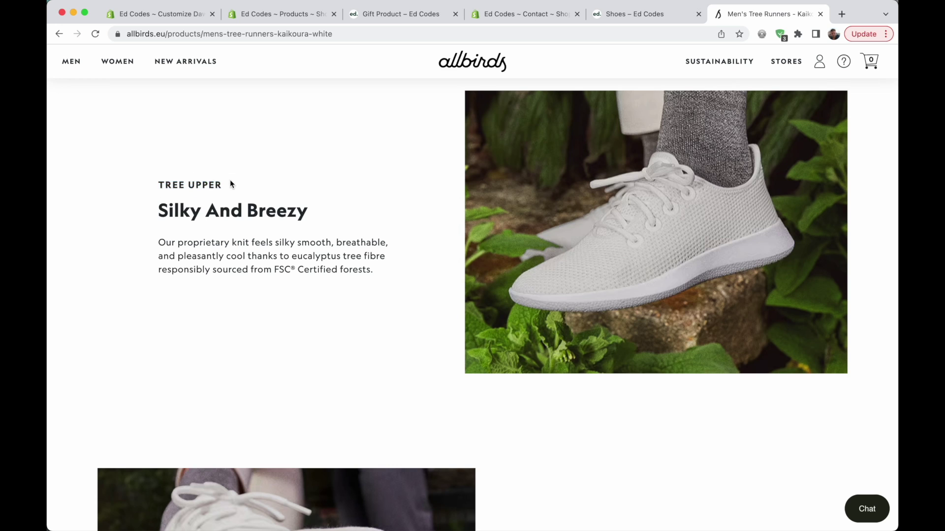
# - Open the men's Everyday Trainers collection in a new tab, open Men's Wool Runners from it, and look through that product page
pyautogui.click(74, 65)
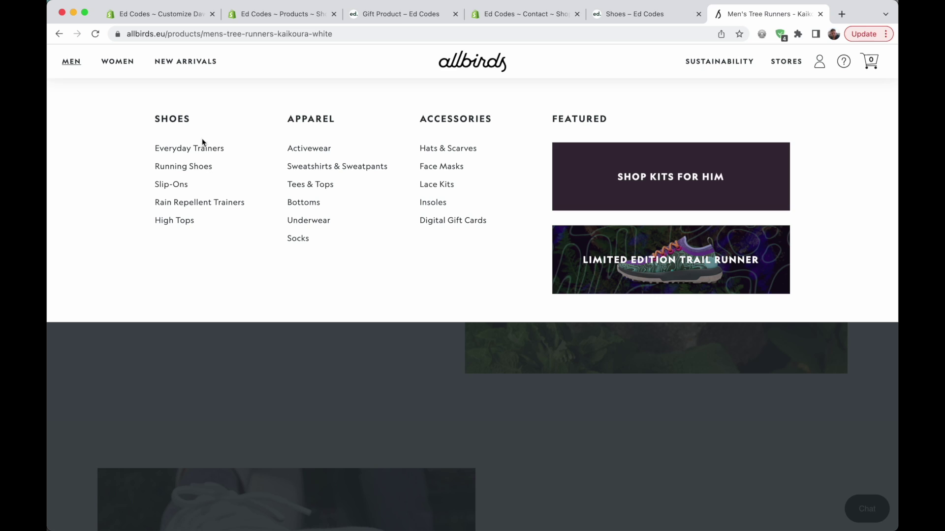
pyautogui.keyDown('super'); pyautogui.click(191, 148); pyautogui.keyUp('super')
pyautogui.click(751, 16)
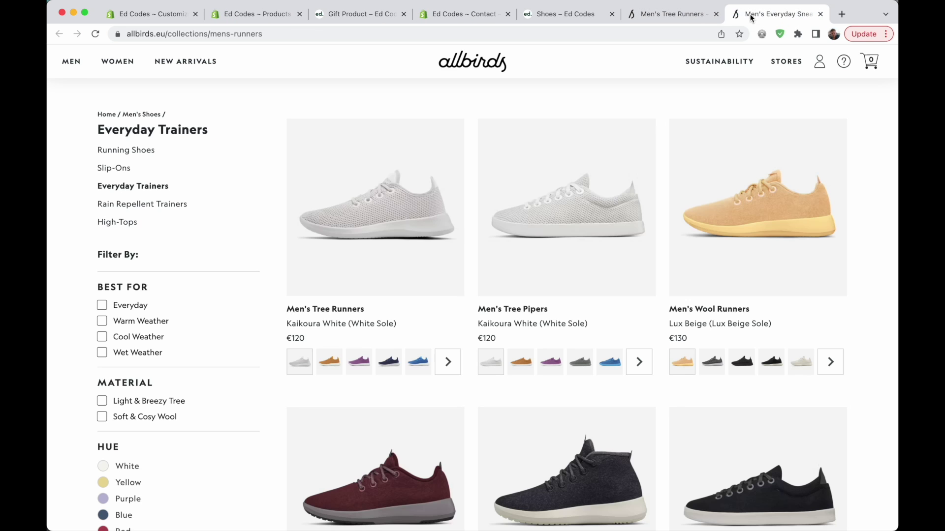
pyautogui.scroll(-1, 459, 205)
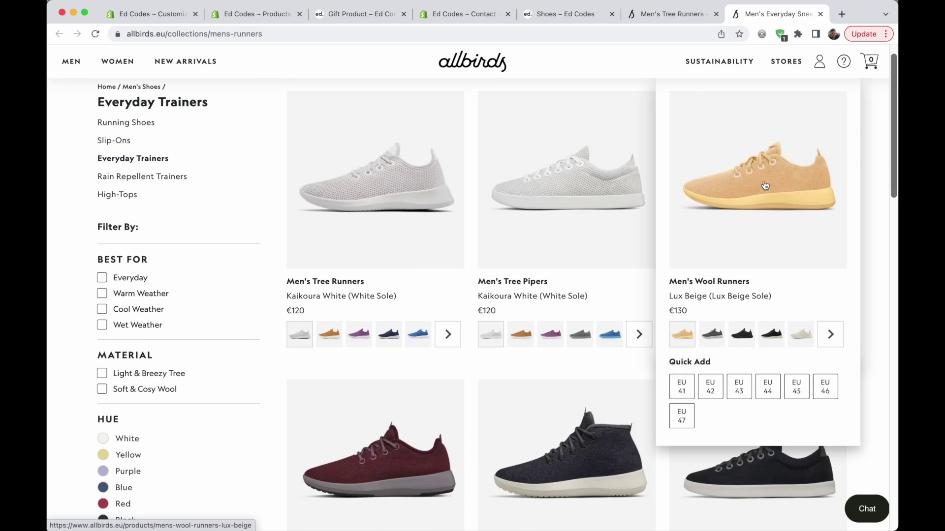
pyautogui.click(758, 187)
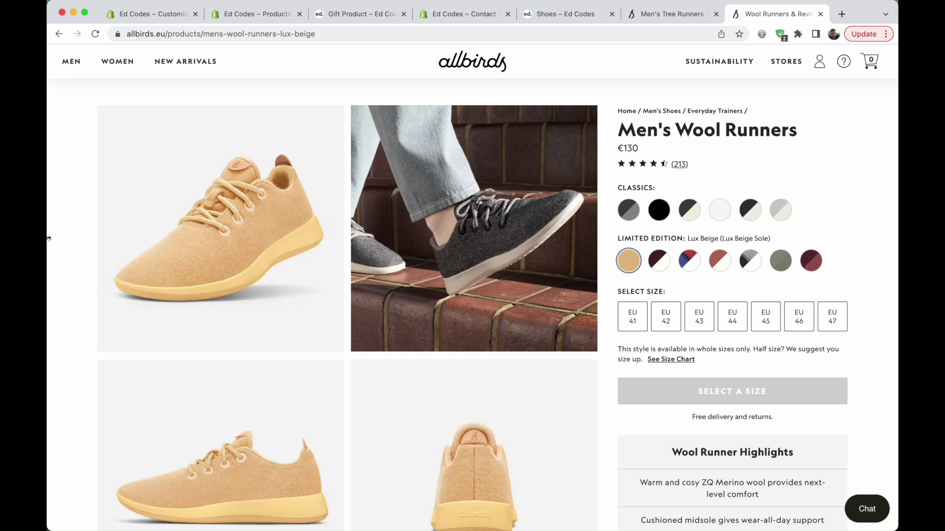
pyautogui.scroll(-10, 49, 234)
# - Return to the Men's Tree Runners page and examine the subheading, heading and image of its Tree Upper section
pyautogui.click(656, 16)
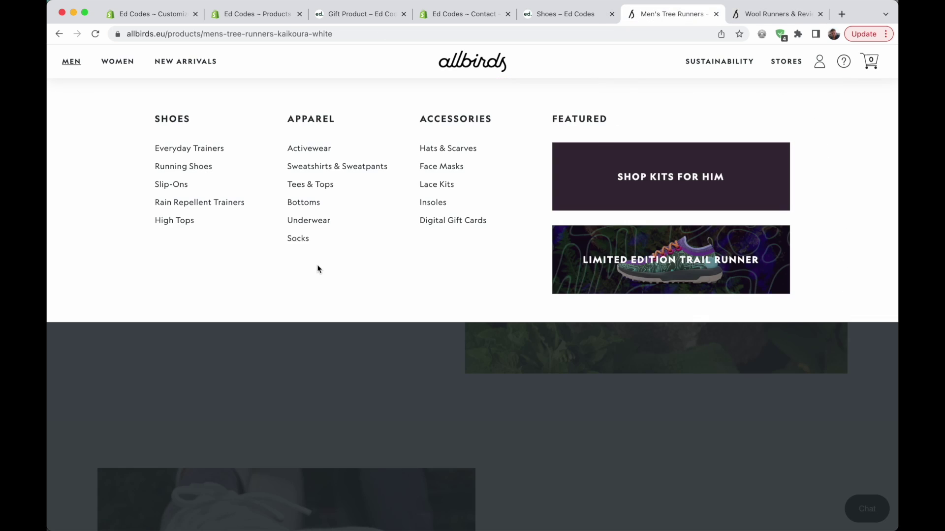
pyautogui.scroll(-3, 49, 405)
pyautogui.scroll(4, 182, 292)
pyautogui.moveTo(170, 243); pyautogui.dragTo(247, 242)
pyautogui.click(220, 254)
pyautogui.moveTo(180, 268); pyautogui.dragTo(317, 267)
pyautogui.click(324, 278)
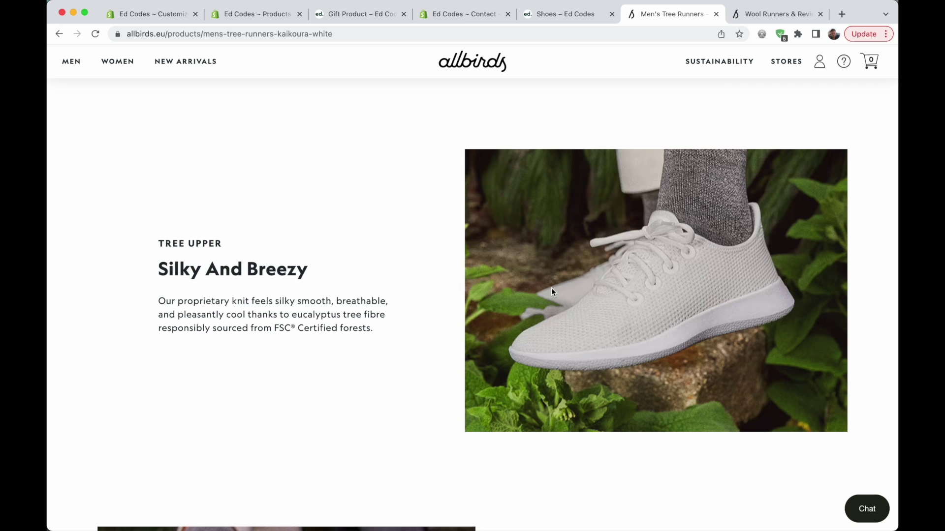
pyautogui.scroll(-2, 615, 221)
# - Look over the Men's Wool Runners page and examine the subheading and images of its Wool Upper section
pyautogui.hotkey('ctrl', 'Tab')
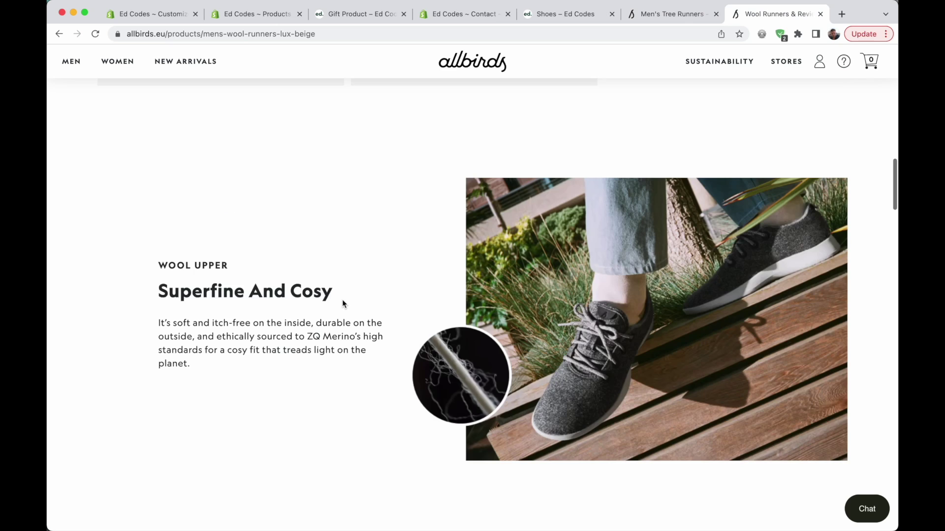
pyautogui.scroll(10, 342, 304)
pyautogui.scroll(-12, 342, 300)
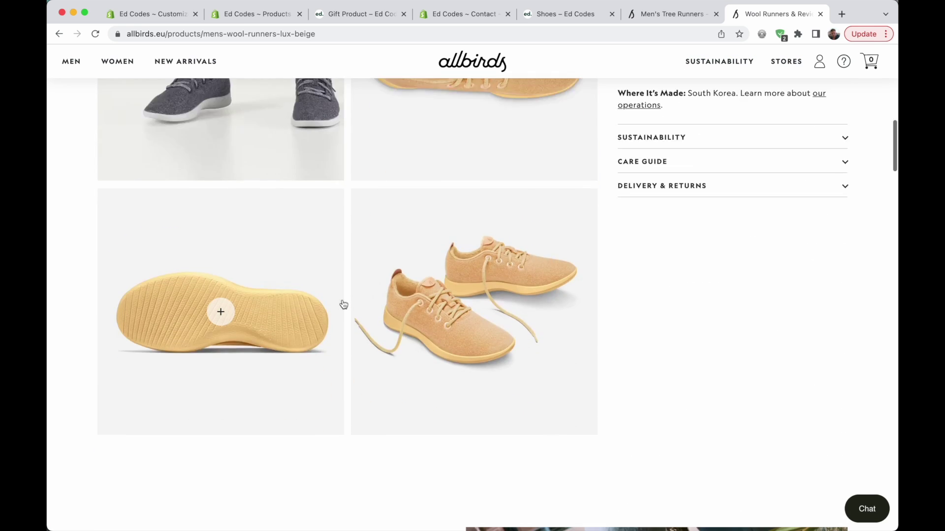
pyautogui.scroll(-1, 343, 300)
pyautogui.moveTo(156, 190); pyautogui.dragTo(245, 191)
pyautogui.click(244, 192)
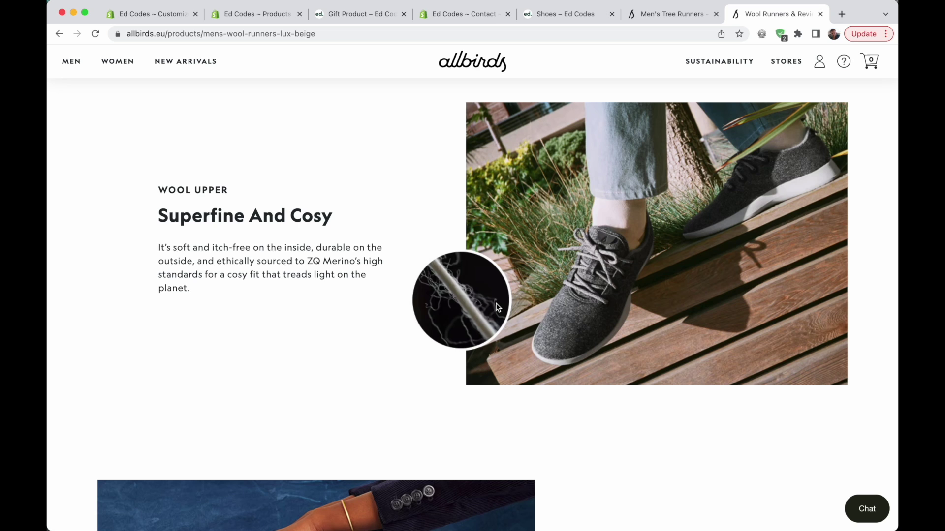
# - Compare the layout and section content of the Tree Runners page with the Wool Runners page
pyautogui.click(167, 14)
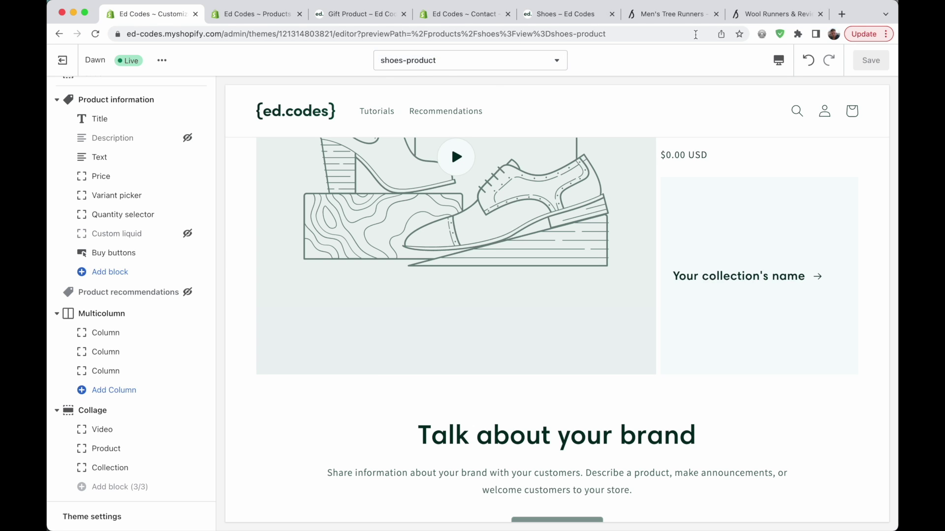
pyautogui.click(679, 14)
pyautogui.scroll(10, 636, 198)
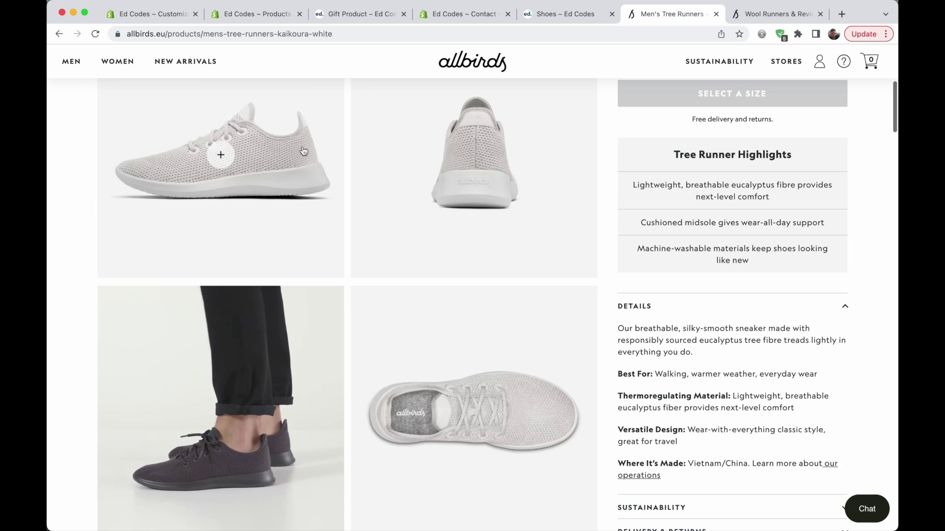
pyautogui.scroll(-5, 763, 208)
pyautogui.scroll(-4, 765, 212)
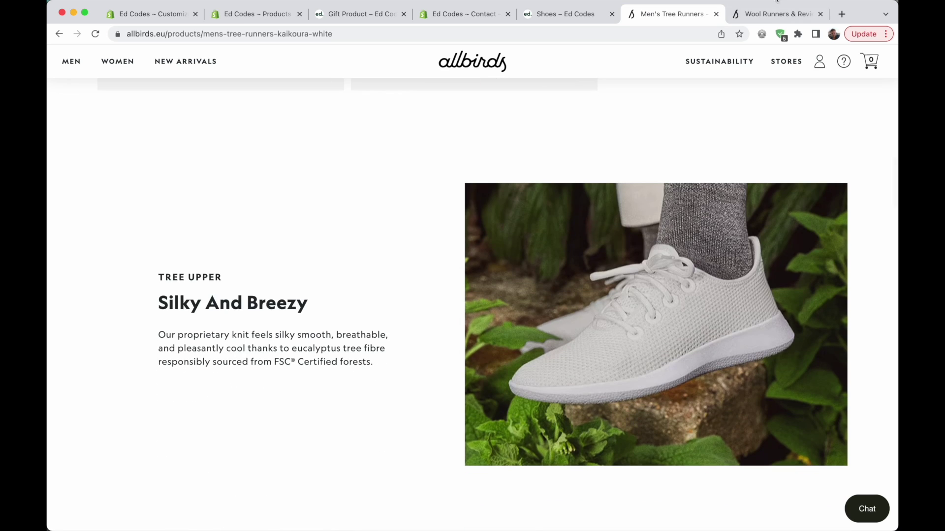
pyautogui.click(769, 14)
pyautogui.click(683, 14)
pyautogui.scroll(10, 518, 267)
pyautogui.scroll(-10, 518, 267)
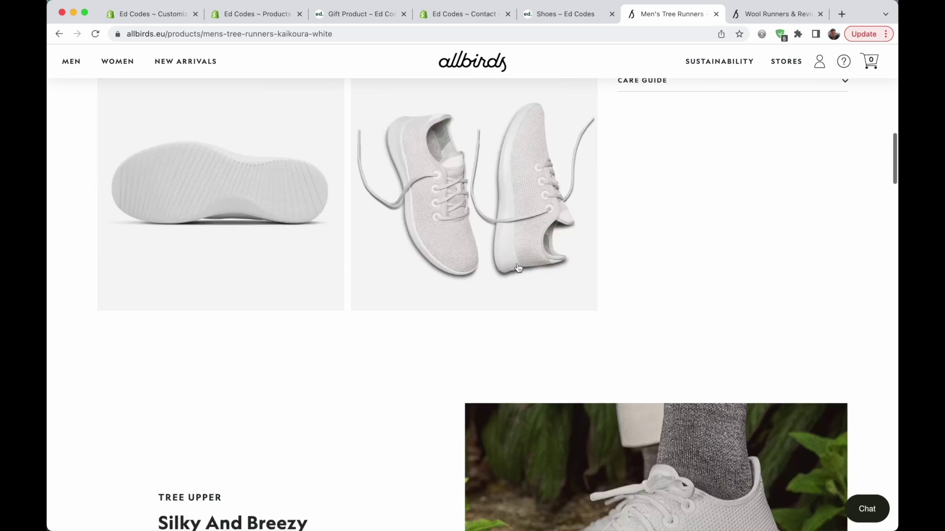
pyautogui.click(775, 18)
pyautogui.scroll(-1, 492, 222)
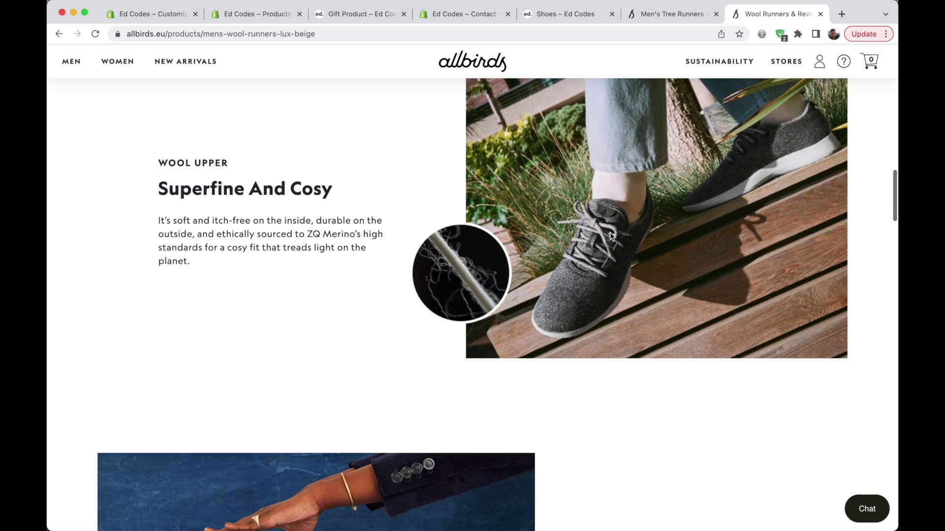
pyautogui.moveTo(170, 149); pyautogui.dragTo(261, 165)
pyautogui.click(247, 216)
# - Look through the shoes-product template's sections in the theme editor and open the Rich text section's heading block settings
pyautogui.press('super+1')
pyautogui.scroll(5, 481, 322)
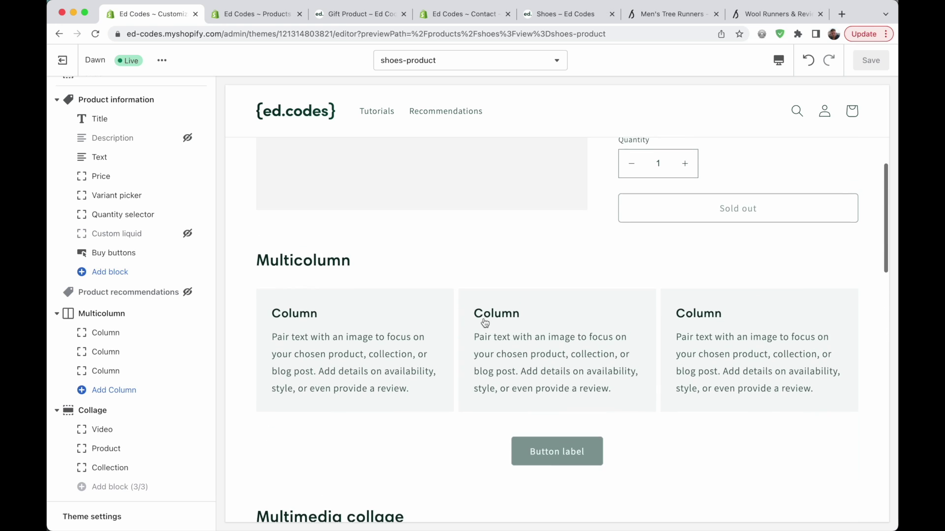
pyautogui.scroll(-10, 403, 422)
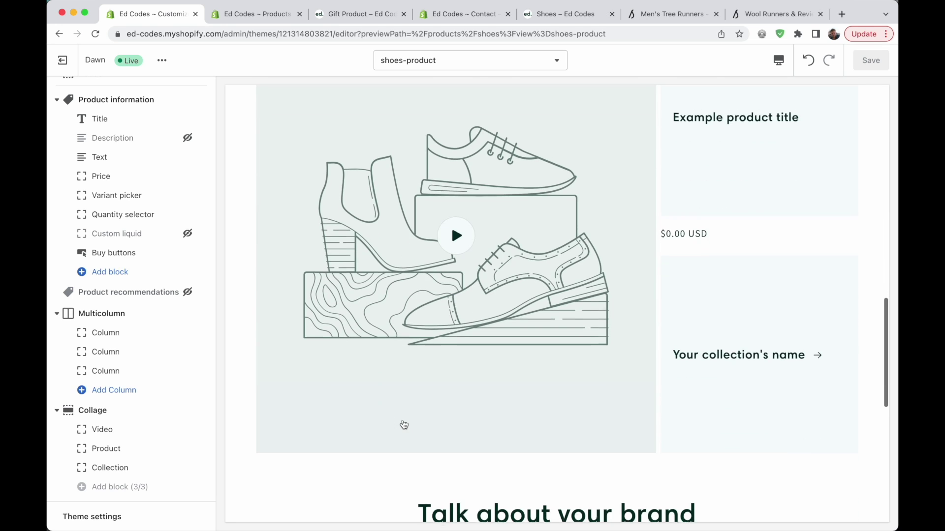
pyautogui.scroll(-3, 403, 424)
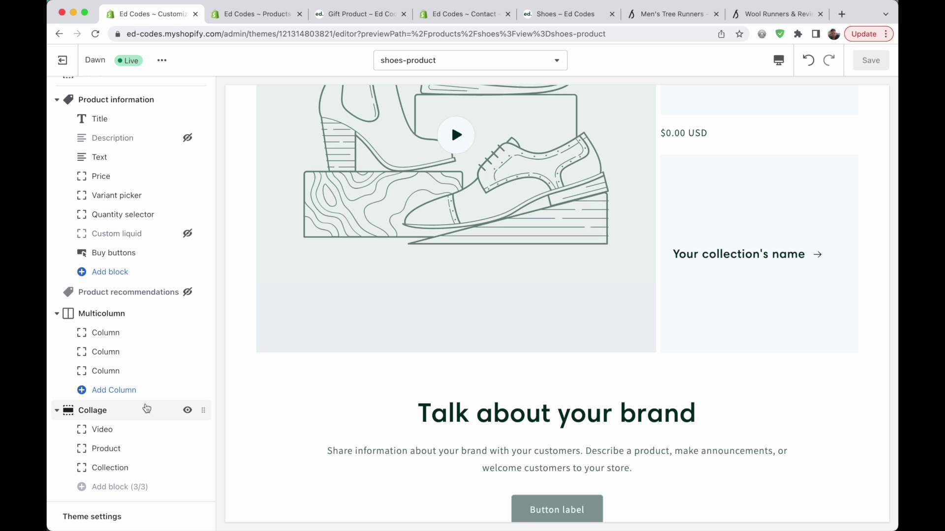
pyautogui.scroll(-1, 146, 409)
pyautogui.scroll(-2, 435, 358)
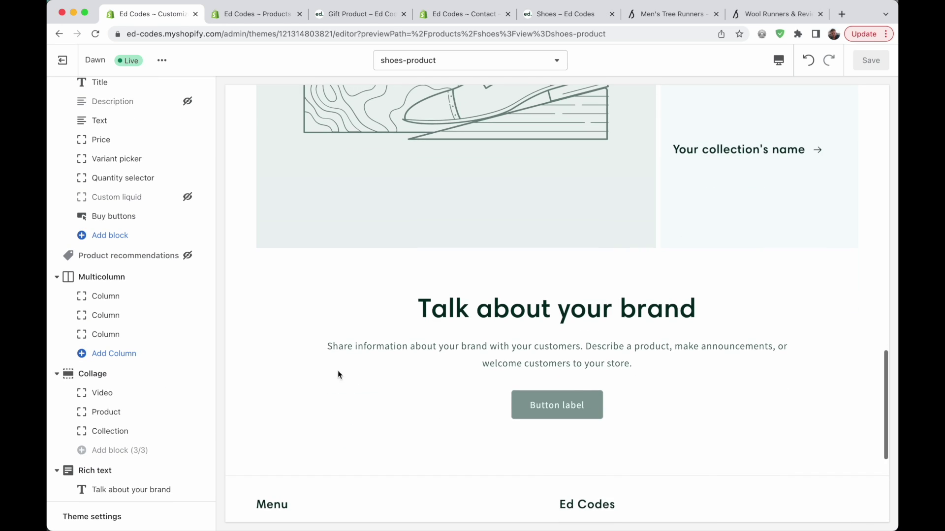
pyautogui.scroll(-2, 133, 376)
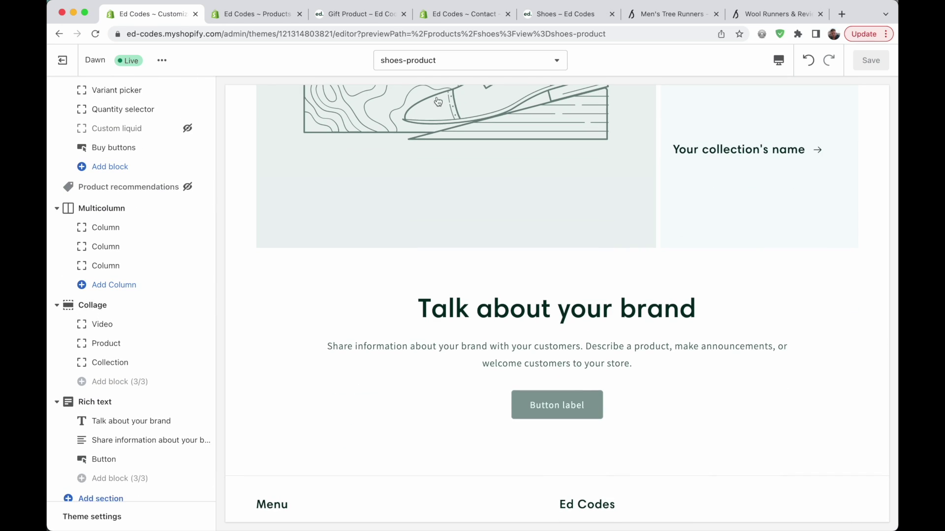
pyautogui.scroll(-1, 275, 288)
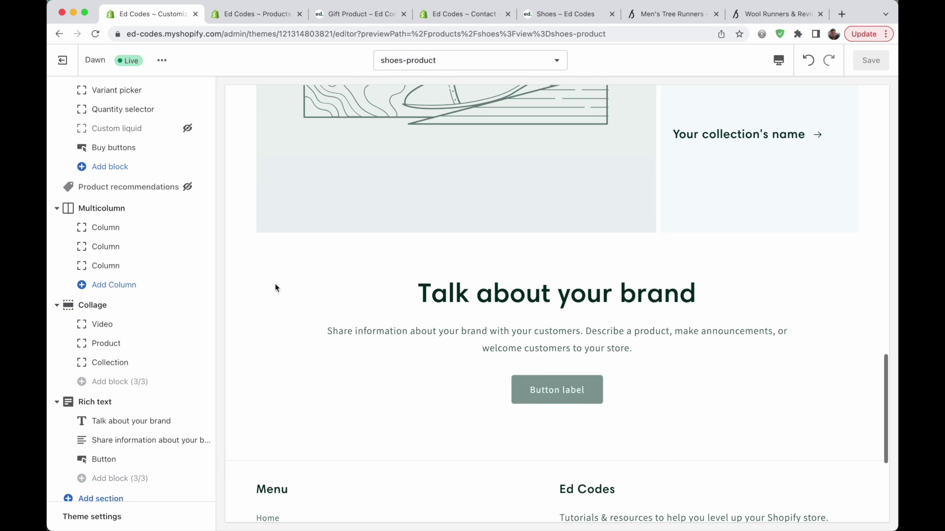
pyautogui.click(107, 421)
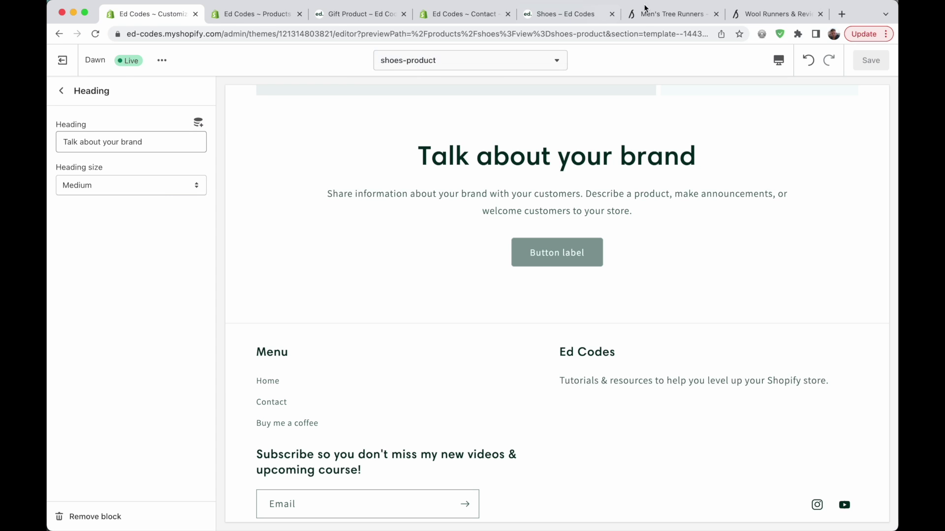
# - Go back to the Allbirds Wool Runners page and highlight the Wool Upper subheading
pyautogui.click(674, 14)
pyautogui.click(766, 16)
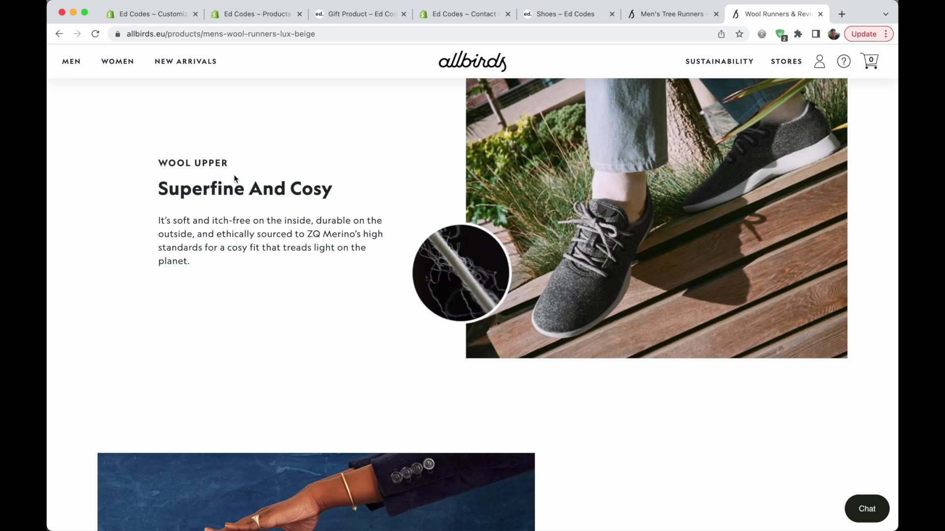
pyautogui.moveTo(154, 162); pyautogui.dragTo(224, 161)
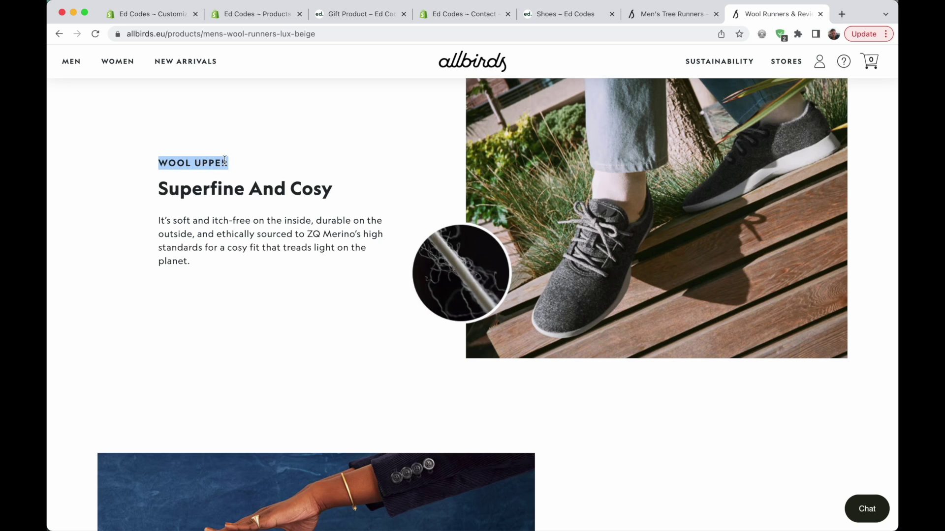
# - Highlight the Wool Upper subheading and look over that section's heading, text and images on the Allbirds Wool Runners page
pyautogui.click(222, 162)
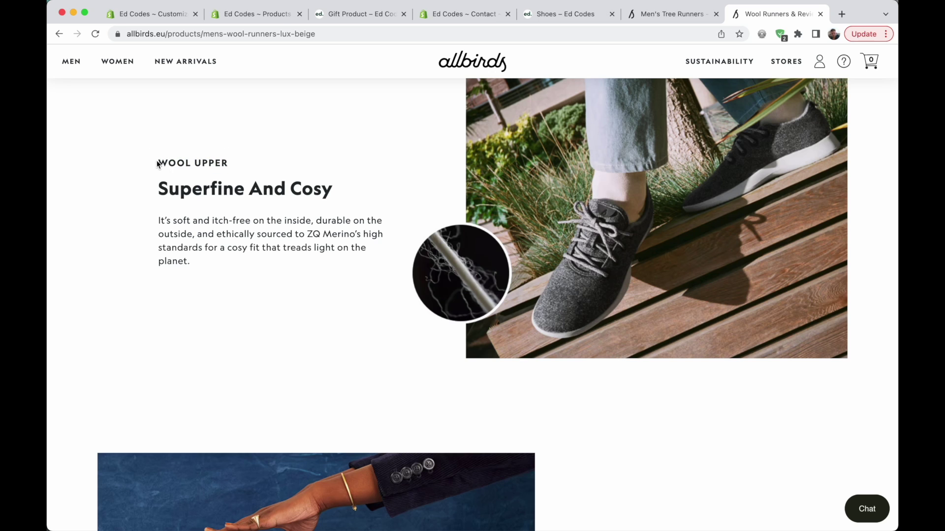
pyautogui.moveTo(158, 163); pyautogui.dragTo(243, 163)
pyautogui.click(201, 163)
pyautogui.moveTo(159, 163); pyautogui.dragTo(226, 161)
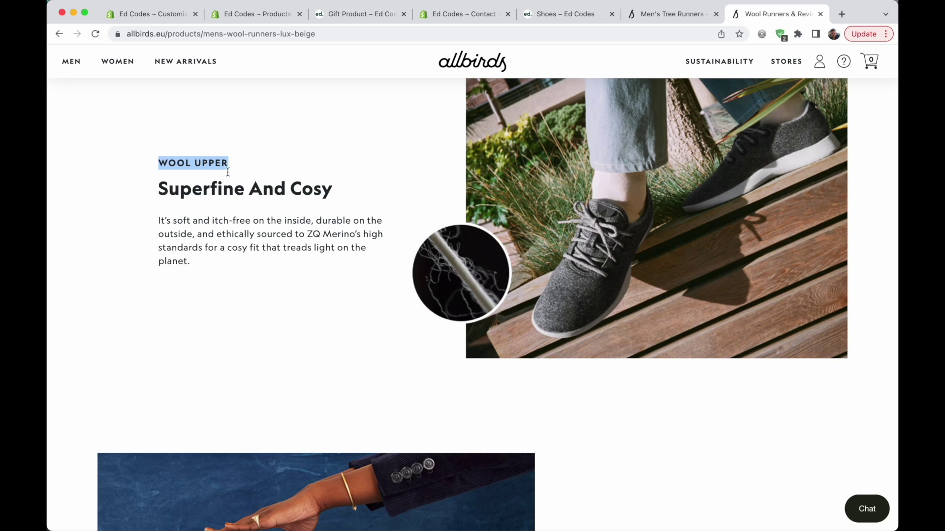
pyautogui.click(229, 243)
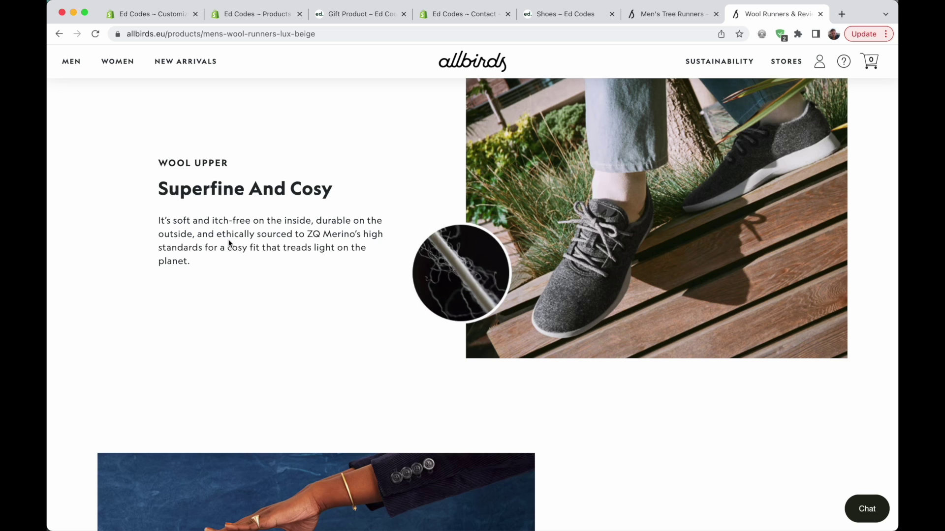
pyautogui.scroll(1, 229, 243)
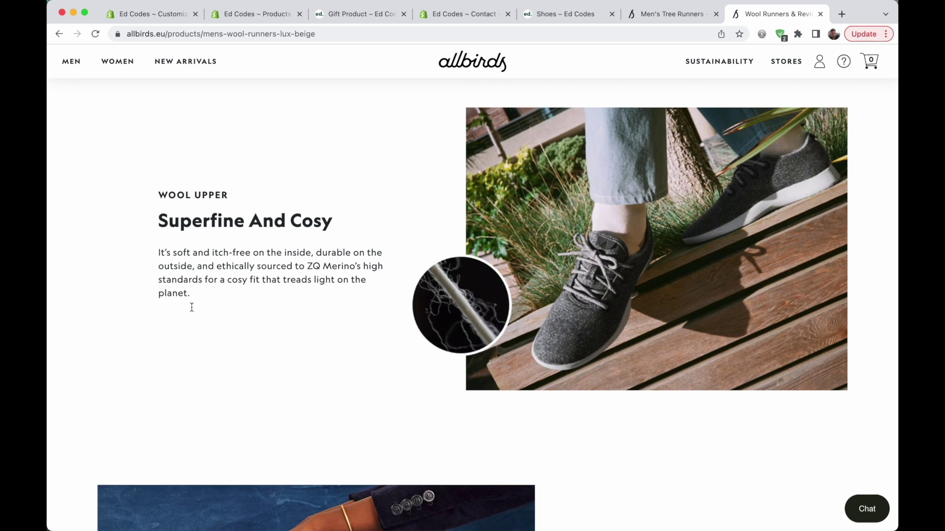
pyautogui.scroll(3, 339, 342)
pyautogui.scroll(-3, 320, 344)
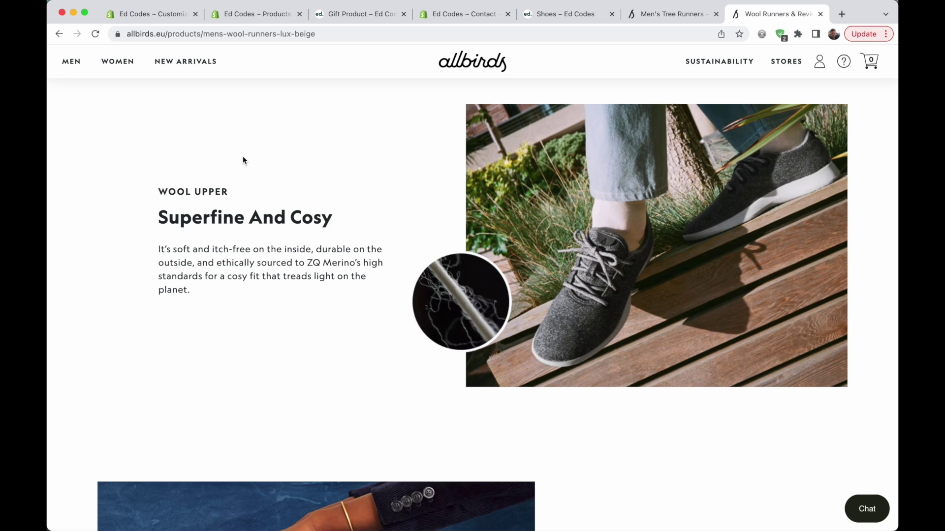
# - Review the shoes-product template's sections in the theme editor and check the dynamic source options for the Rich text heading
pyautogui.click(153, 14)
pyautogui.scroll(2, 447, 259)
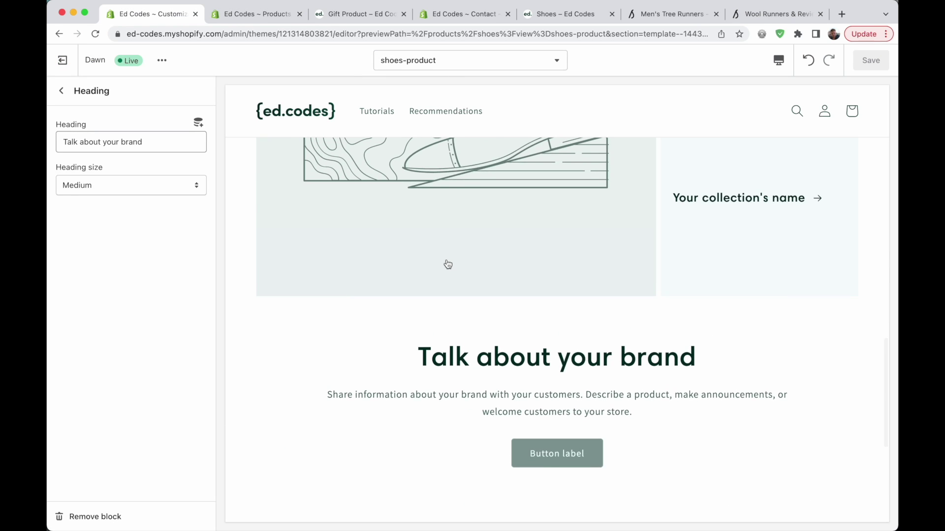
pyautogui.scroll(10, 448, 264)
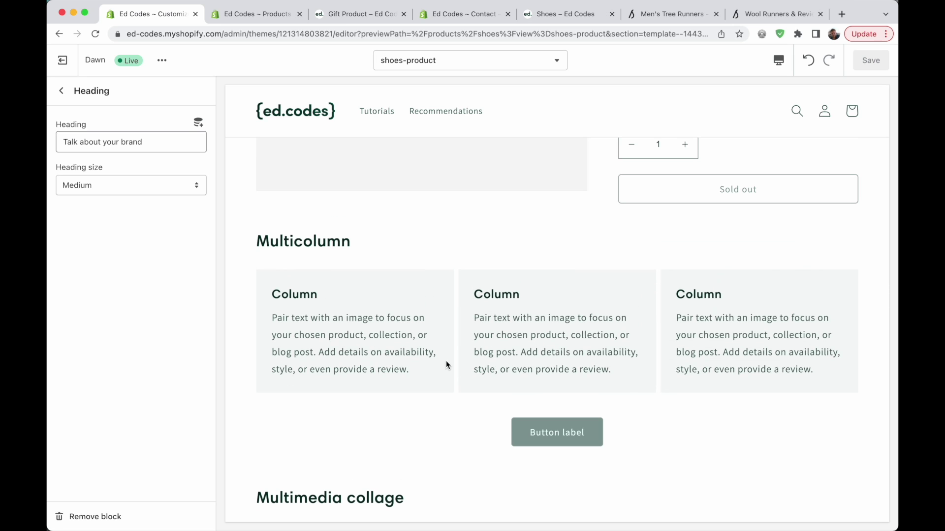
pyautogui.scroll(-5, 508, 338)
pyautogui.scroll(3, 405, 228)
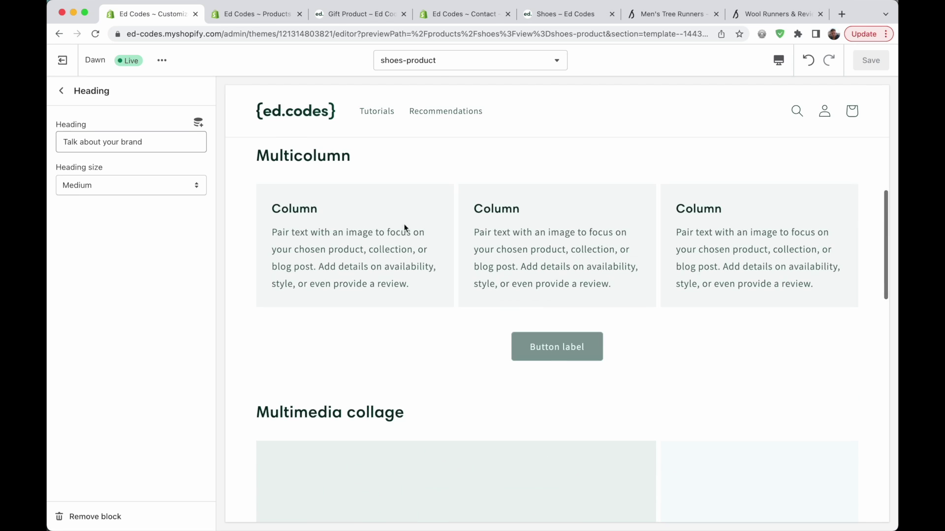
pyautogui.scroll(5, 446, 261)
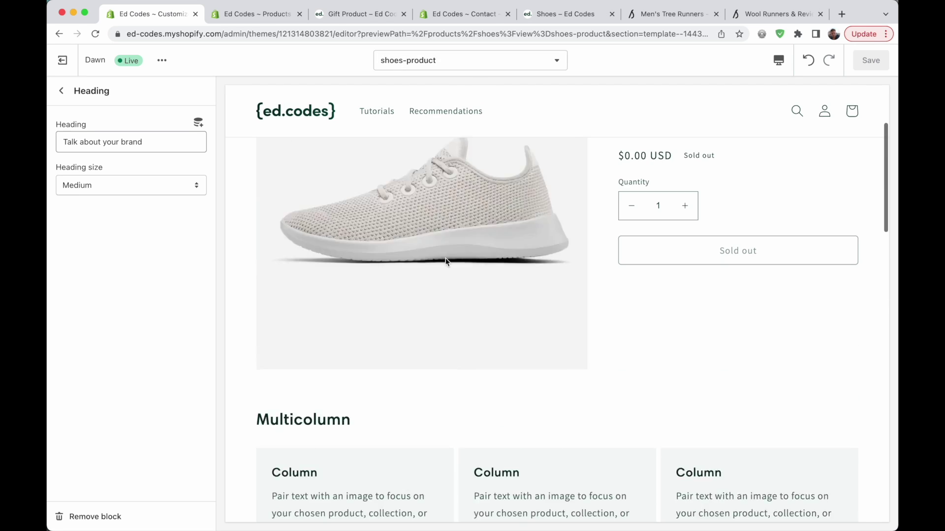
pyautogui.scroll(-6, 445, 261)
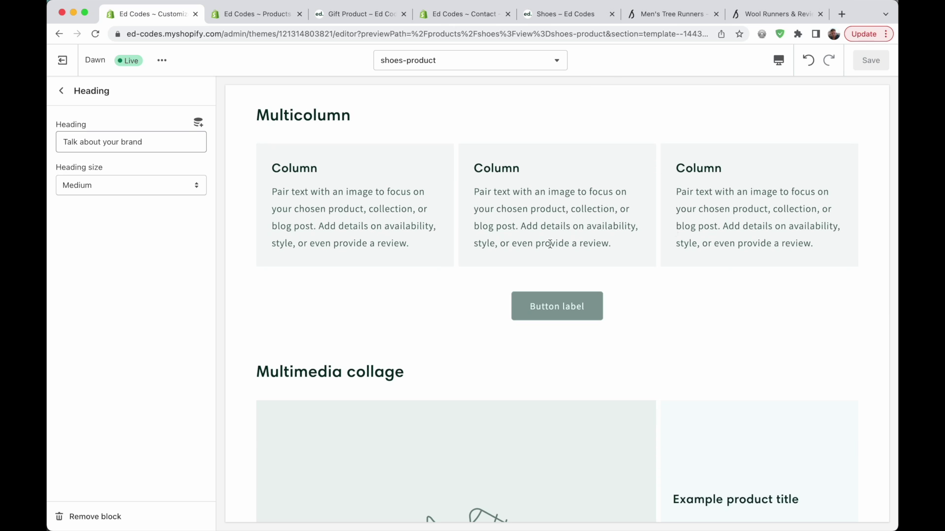
pyautogui.scroll(-15, 733, 221)
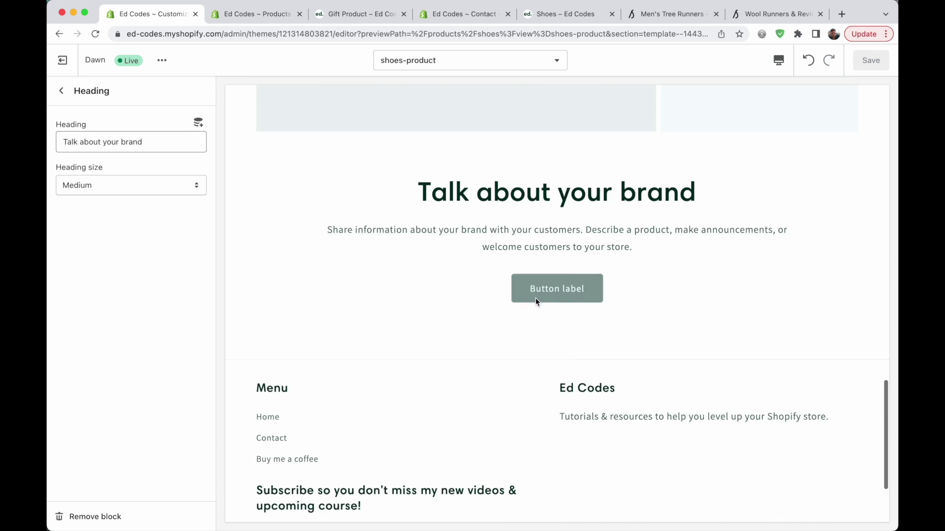
pyautogui.scroll(10, 636, 315)
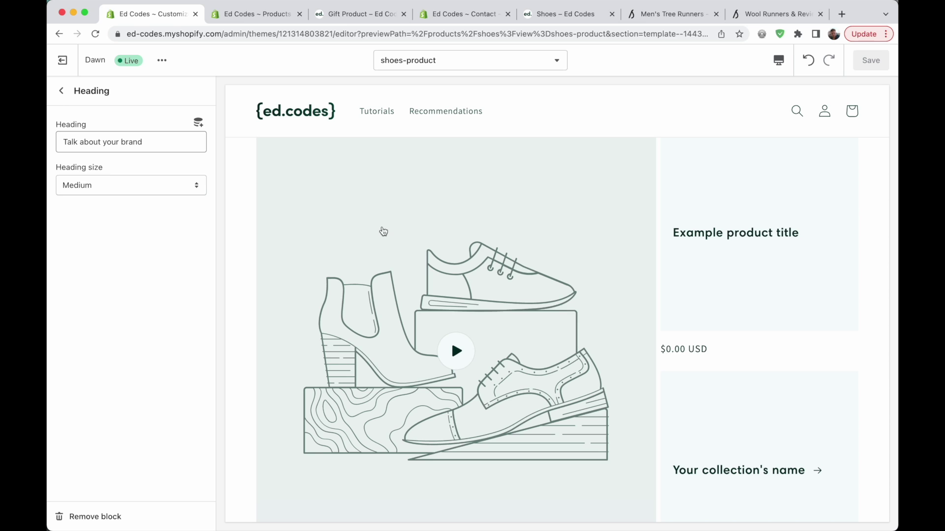
pyautogui.click(198, 122)
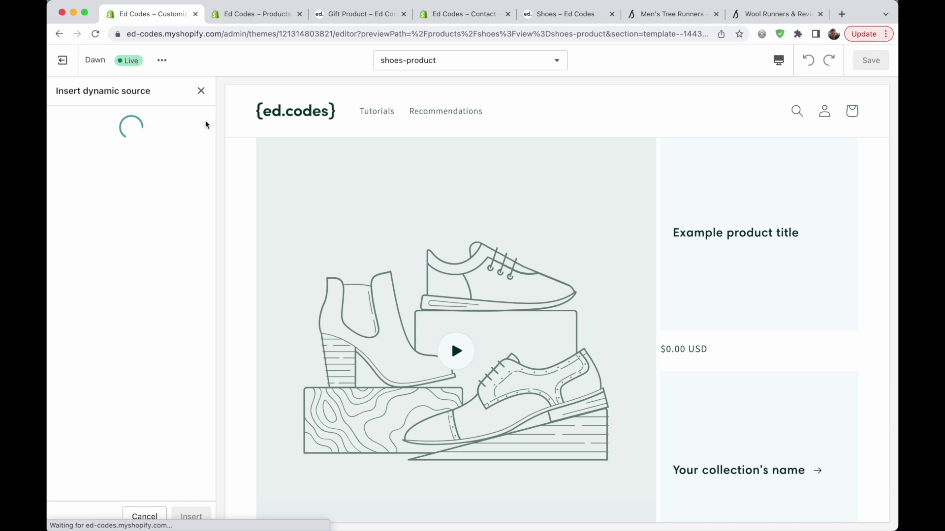
pyautogui.click(201, 91)
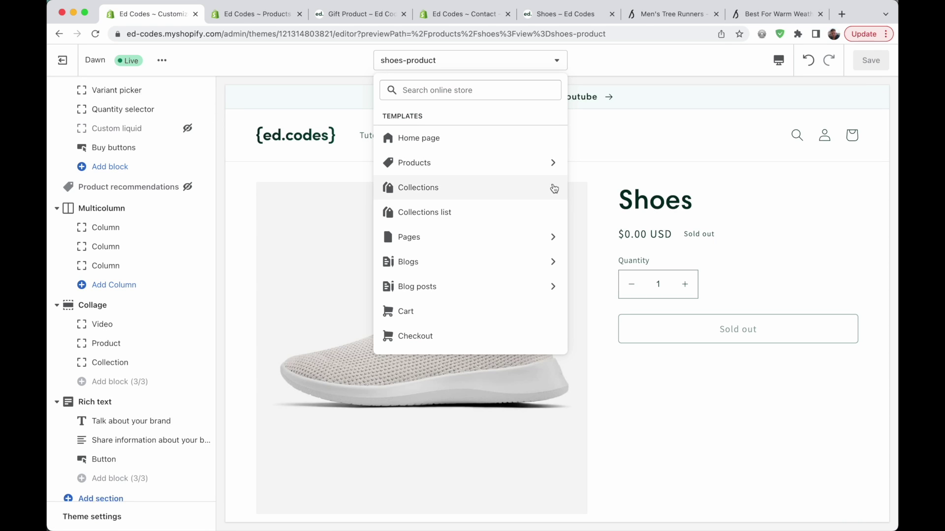
# - Open the Default collection template and create a new collection template based on it, named with-image-banner
pyautogui.click(554, 190)
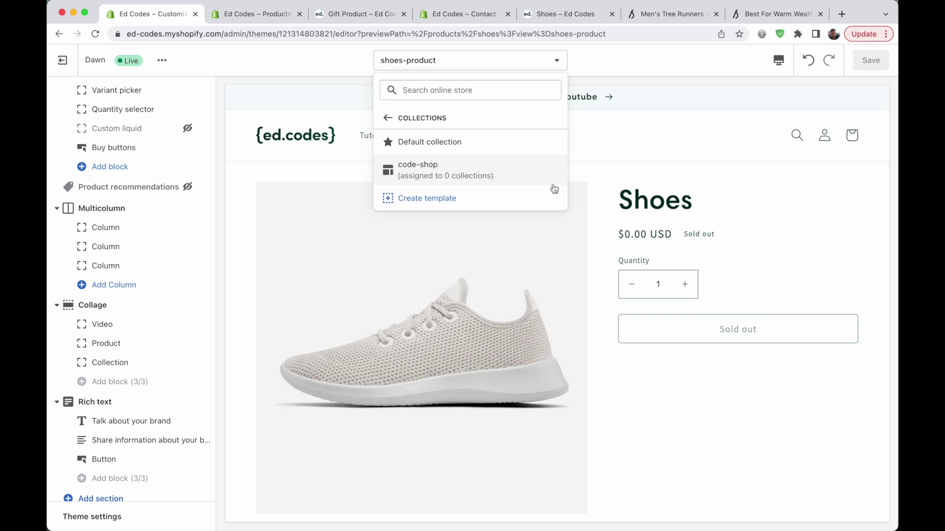
pyautogui.click(446, 142)
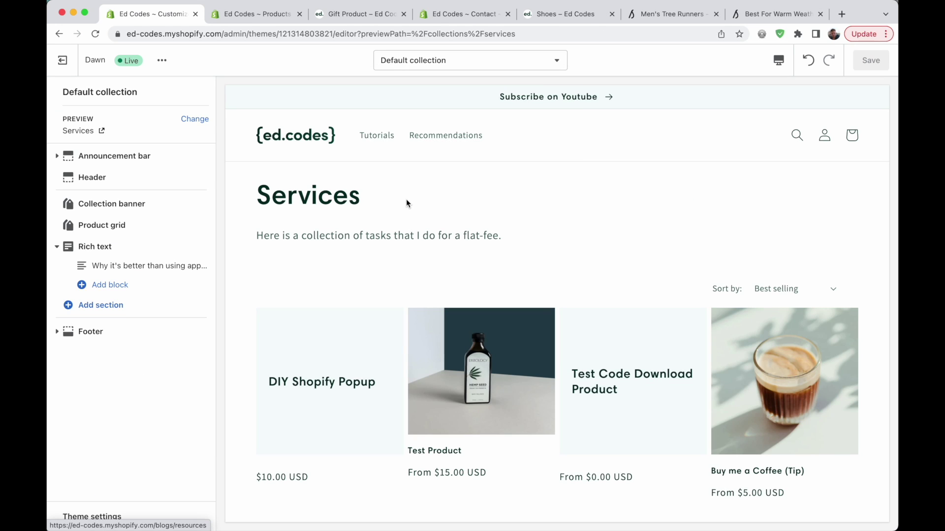
pyautogui.click(460, 63)
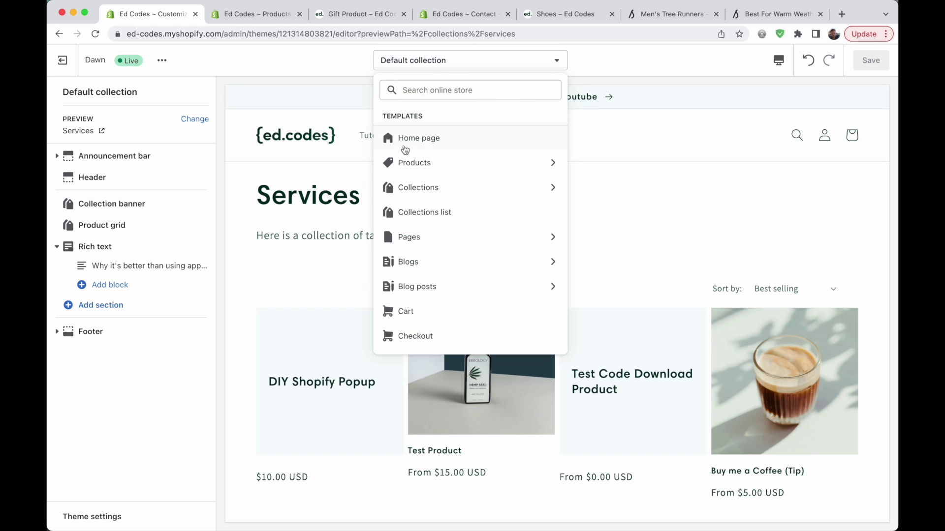
pyautogui.click(548, 192)
pyautogui.click(417, 197)
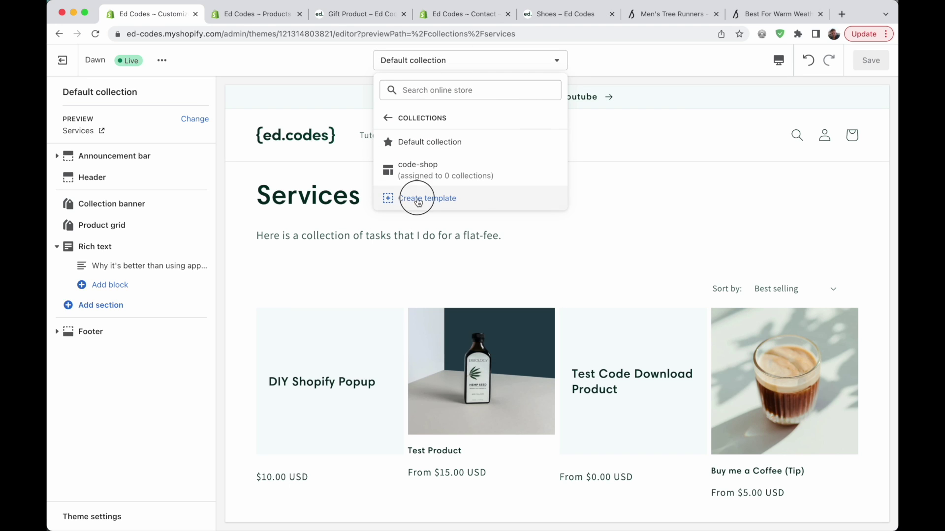
pyautogui.click(358, 291)
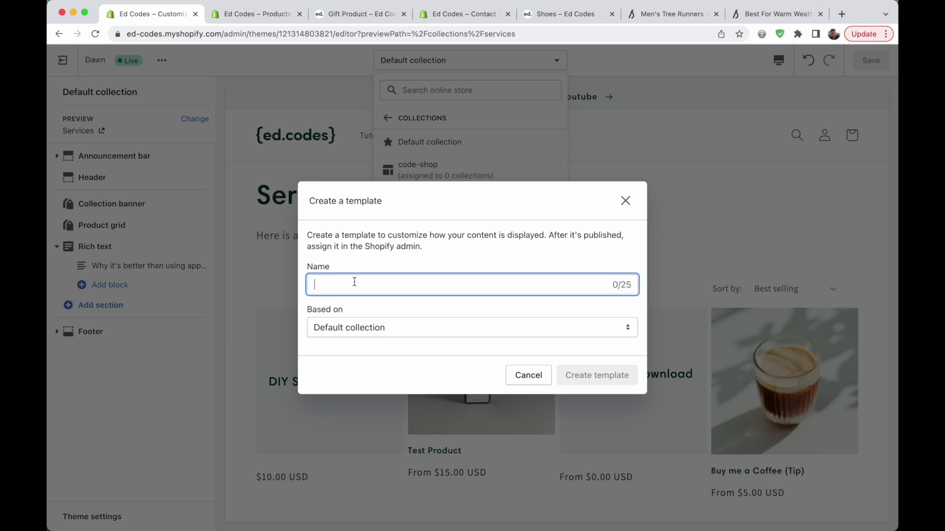
pyautogui.write('with-image-banner')
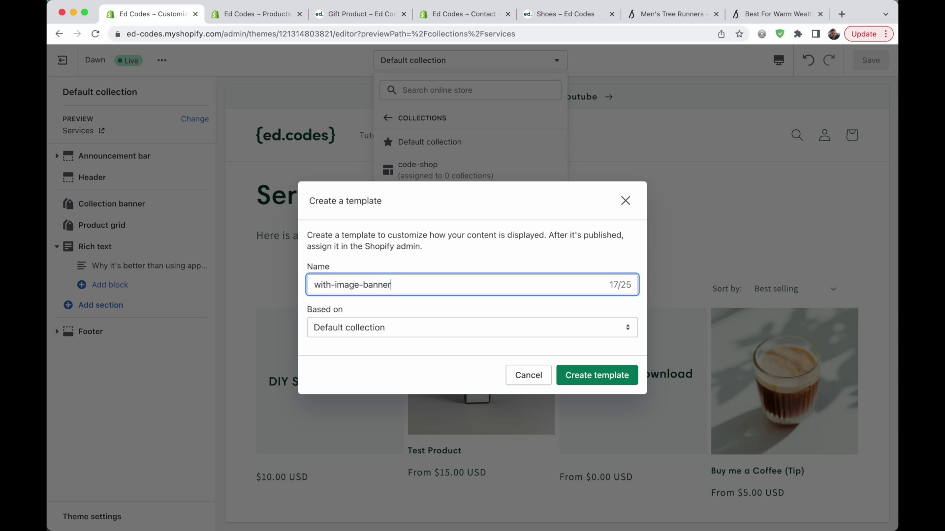
pyautogui.click(570, 377)
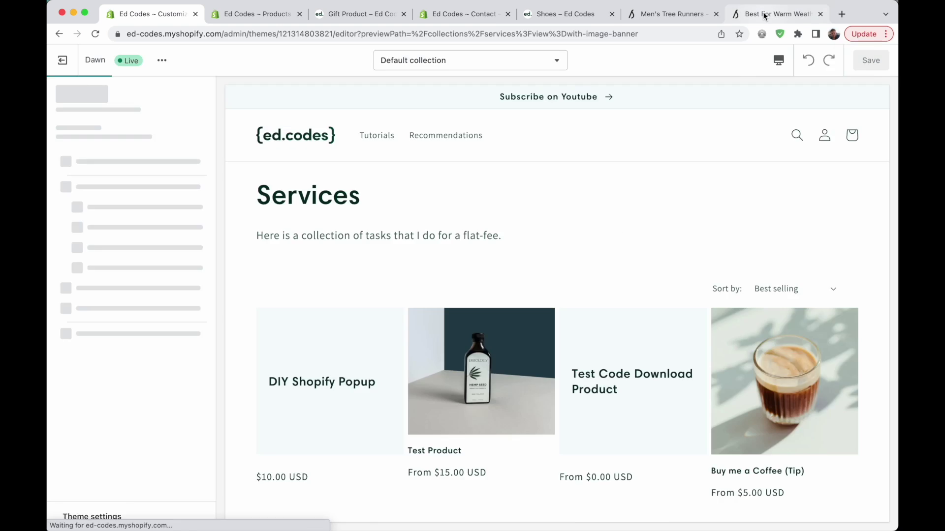
# - View the Allbirds Best For Warm Weather collection banner, and place the with-image-banner template's Image banner section above its Collection banner
pyautogui.click(797, 14)
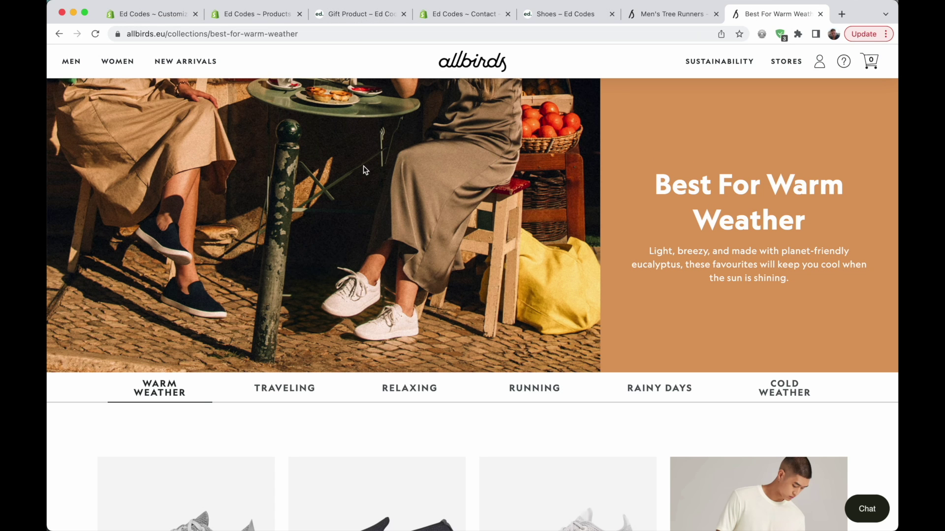
pyautogui.click(148, 14)
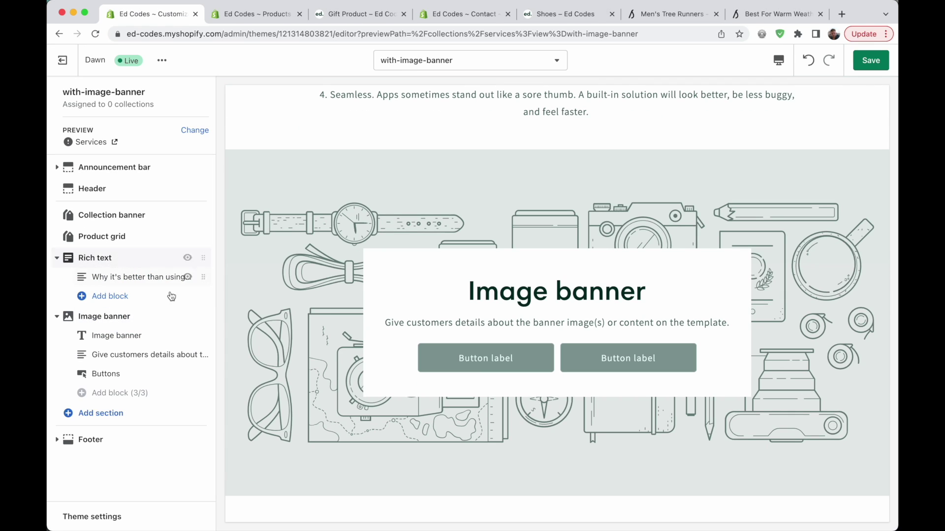
pyautogui.moveTo(204, 318); pyautogui.dragTo(207, 207)
# - Remove the heading, text and buttons blocks from the Image banner section
pyautogui.click(132, 236)
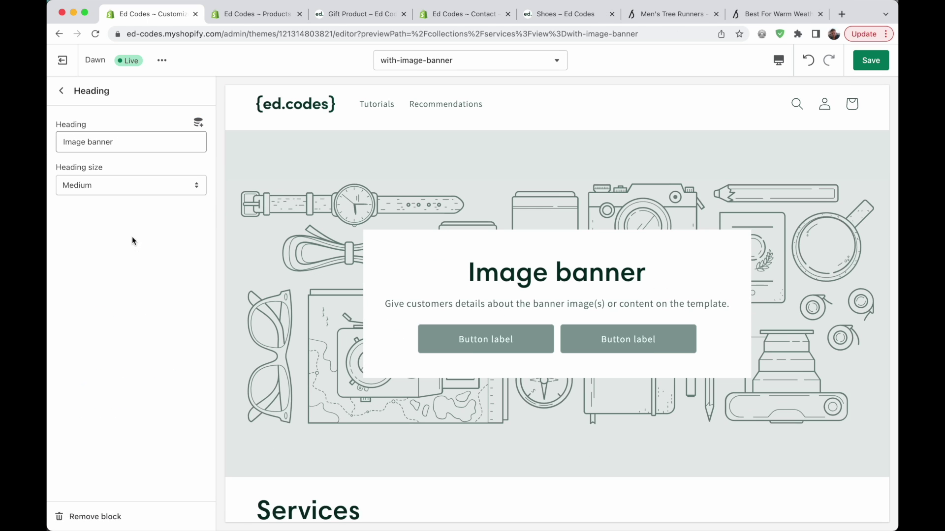
pyautogui.click(105, 516)
pyautogui.click(126, 235)
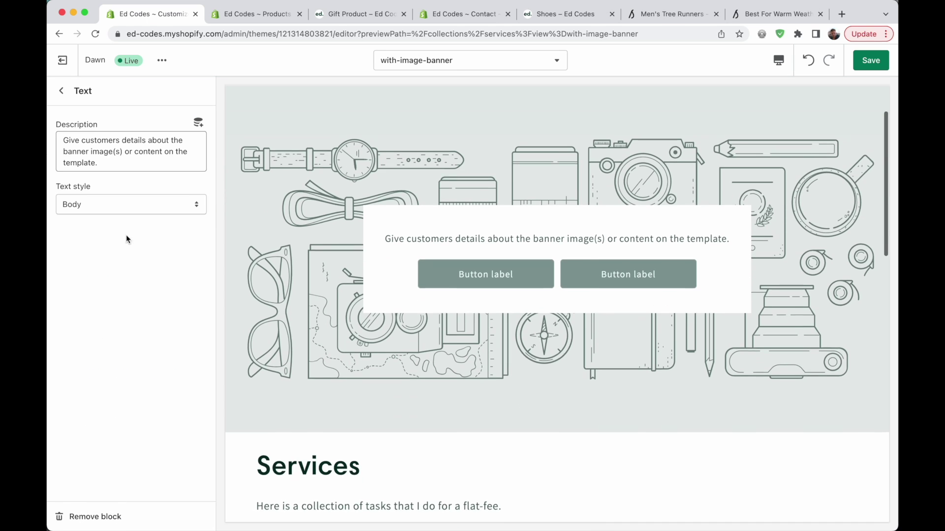
pyautogui.click(102, 514)
pyautogui.click(126, 234)
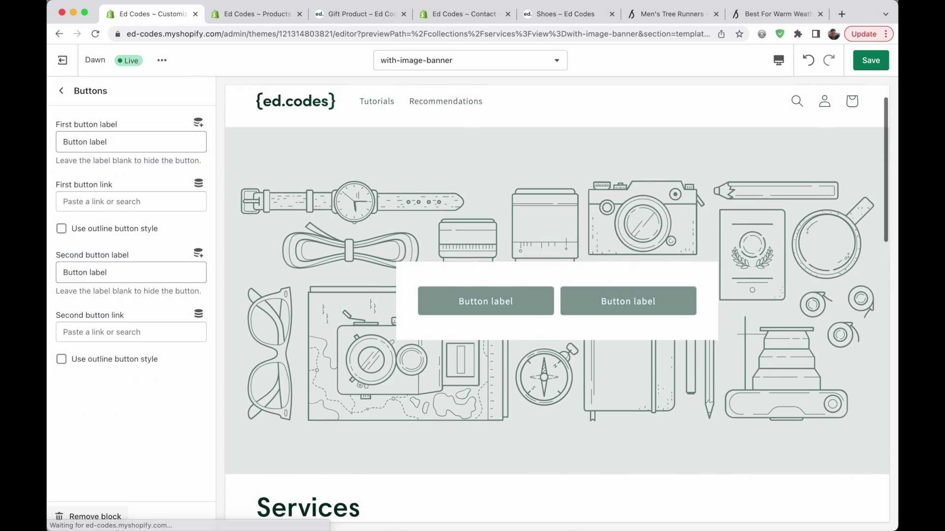
pyautogui.click(94, 516)
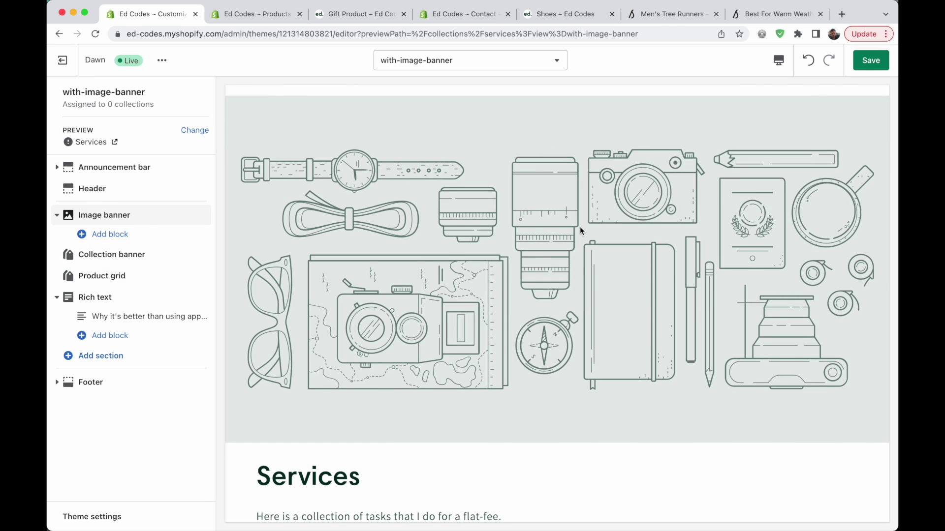
# - Open the Image banner section's settings and look at the image library for its first image without choosing one
pyautogui.click(579, 227)
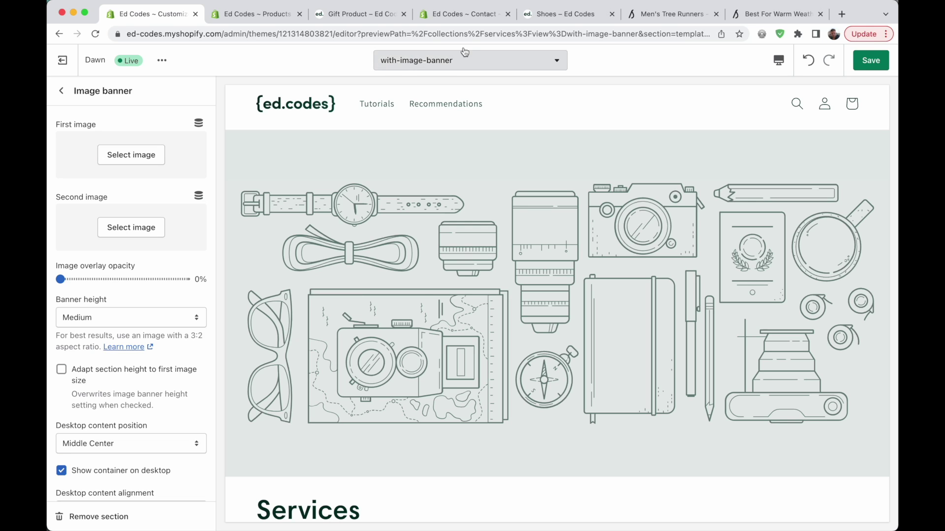
pyautogui.click(129, 155)
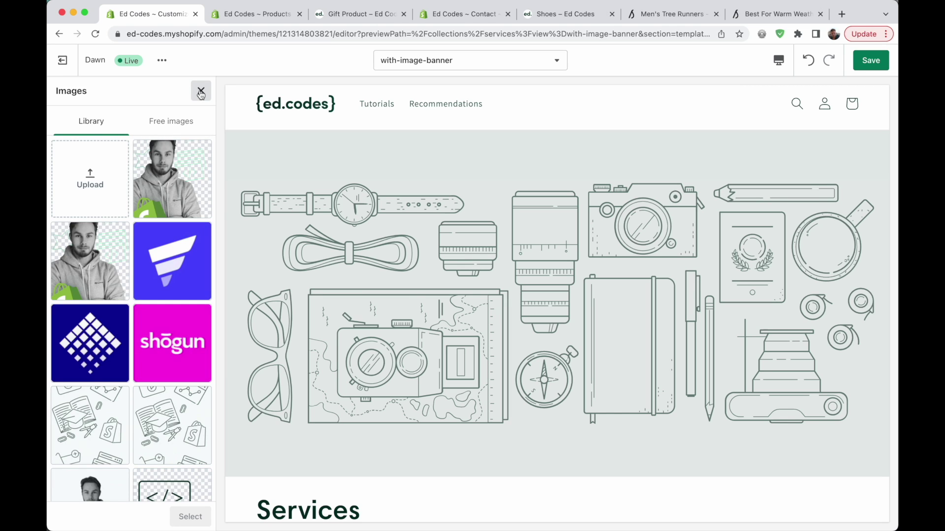
pyautogui.click(201, 94)
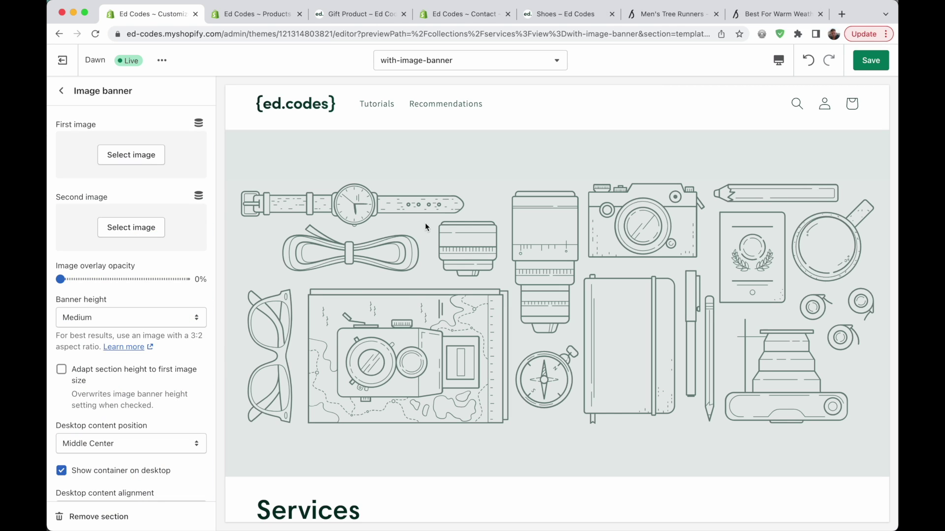
# - Open the Running collection from the Allbirds warm weather page, and return to the theme editor by way of the Shoes product admin page
pyautogui.click(769, 16)
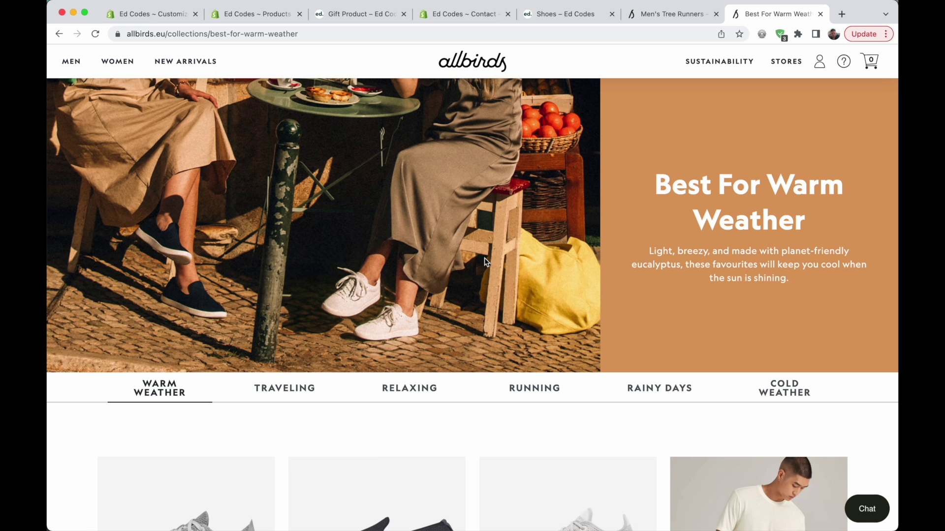
pyautogui.click(527, 390)
pyautogui.click(234, 16)
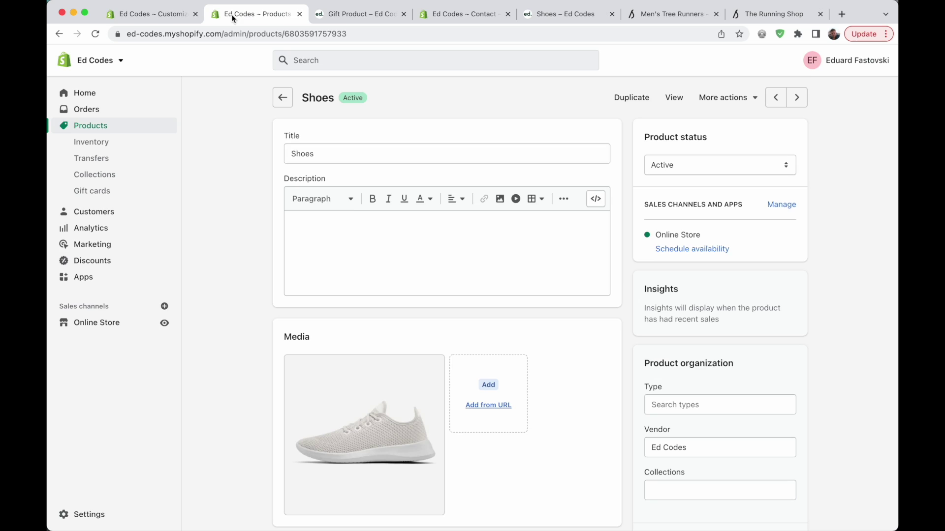
pyautogui.click(135, 16)
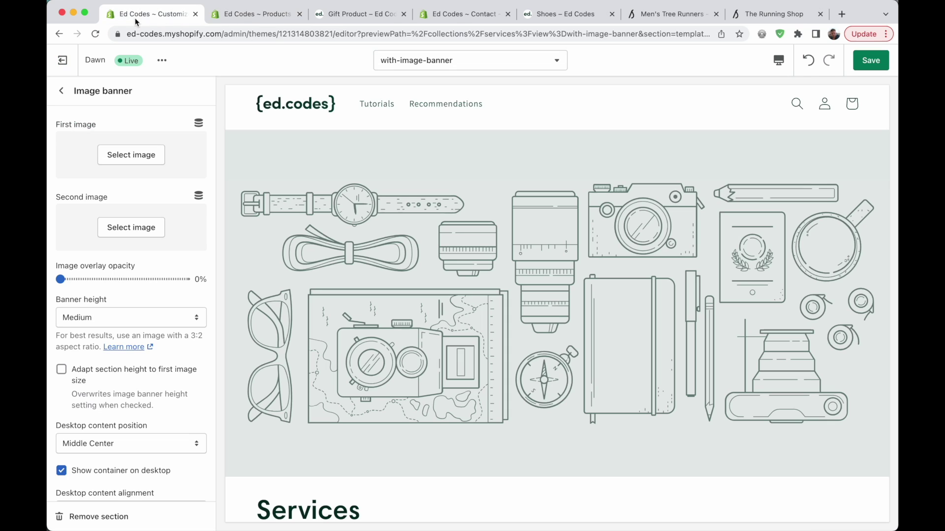
# - Check the dynamic source options for the banner's first image, and open the about page template
pyautogui.click(198, 123)
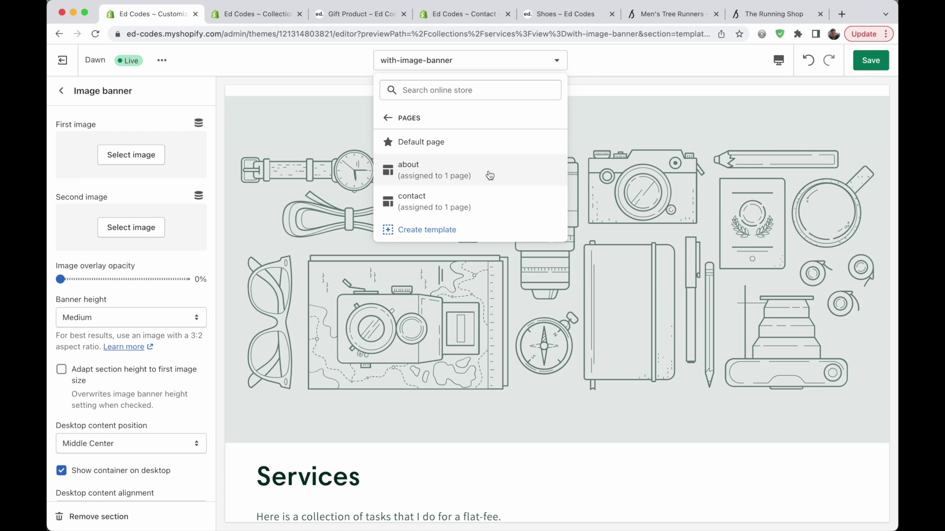
pyautogui.click(428, 170)
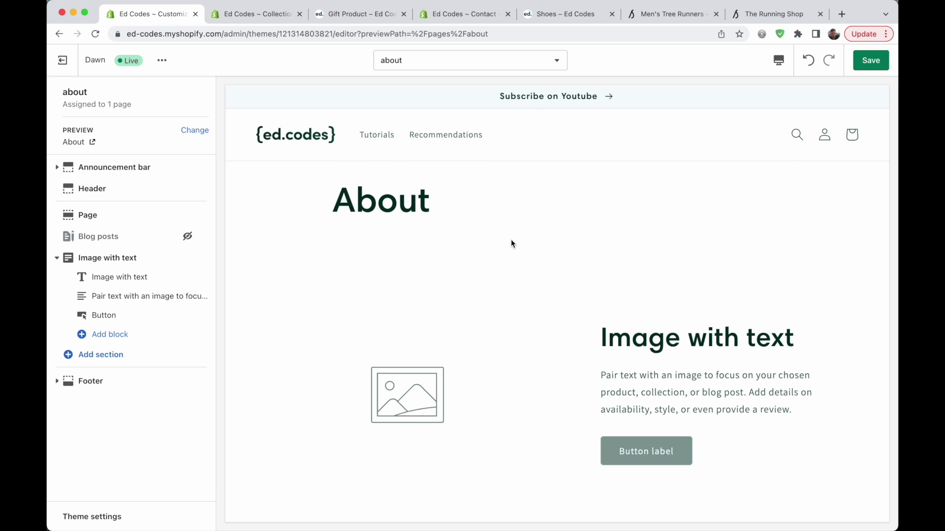
# - Add an Image banner section below the Image with text section in the about page template
pyautogui.scroll(-6, 503, 283)
pyautogui.scroll(8, 497, 352)
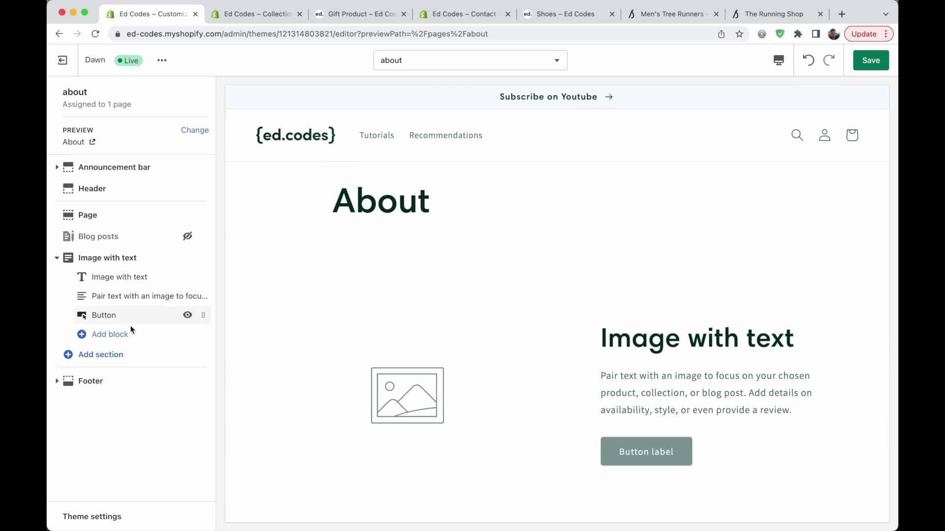
pyautogui.click(96, 354)
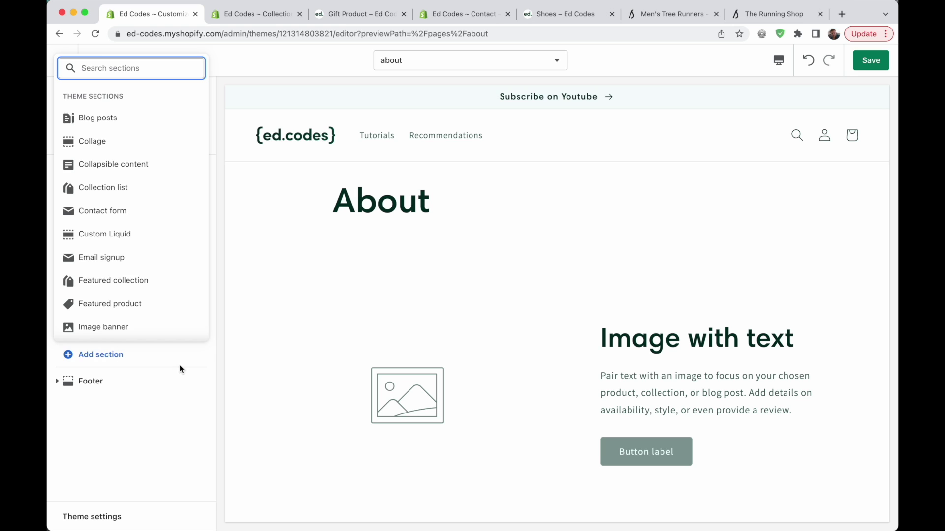
pyautogui.click(271, 344)
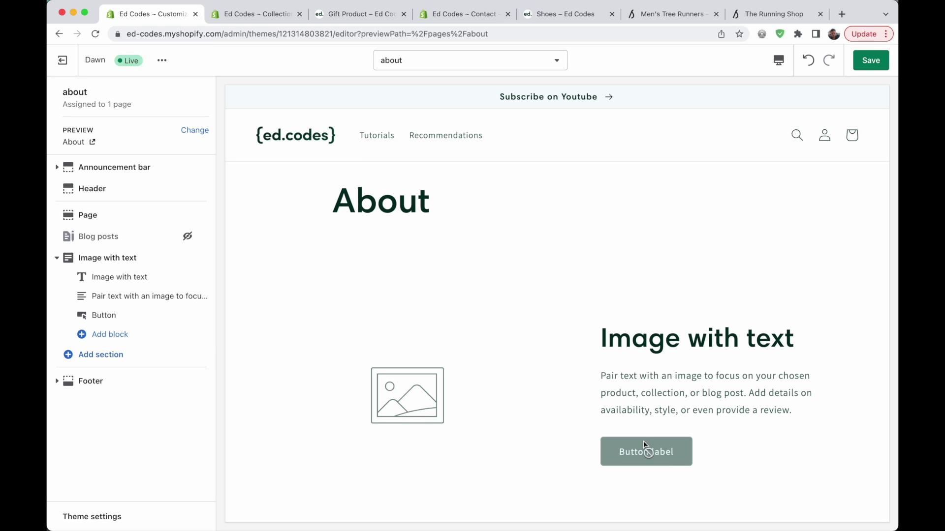
pyautogui.scroll(-2, 532, 241)
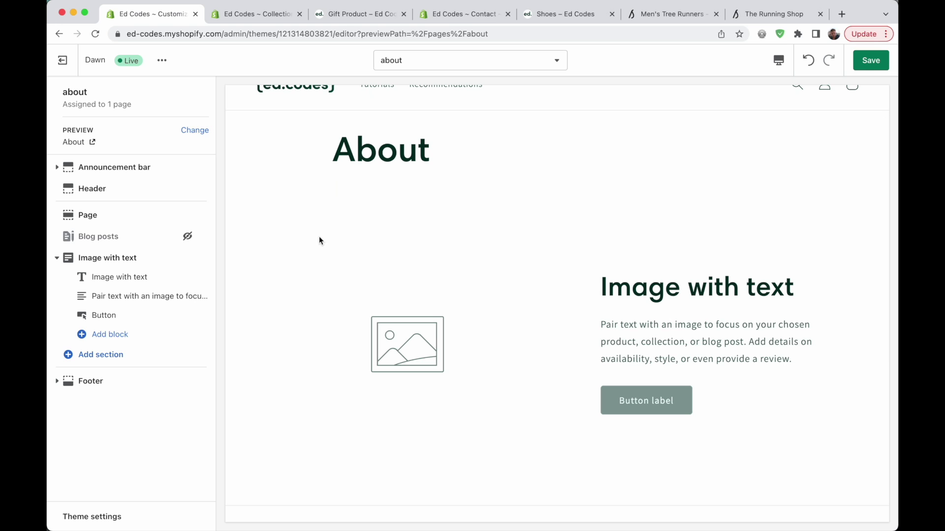
pyautogui.click(113, 356)
pyautogui.scroll(-1, 131, 259)
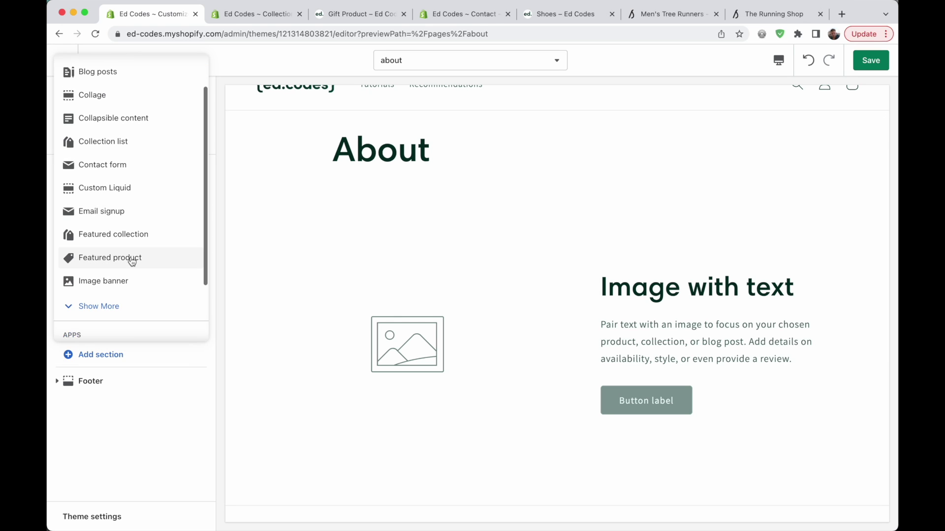
pyautogui.scroll(1, 128, 266)
pyautogui.click(98, 314)
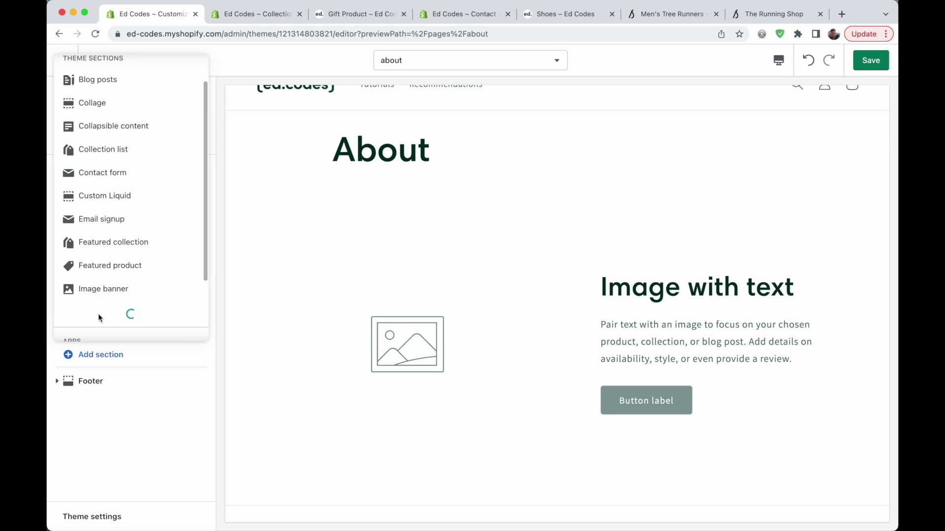
pyautogui.click(112, 289)
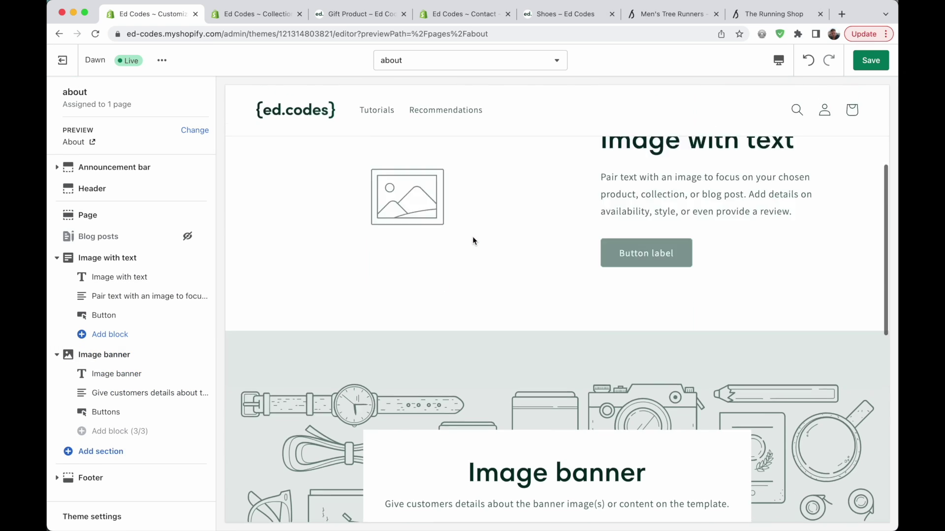
# - Start a new page template, check which existing templates it can be based on, and cancel without creating it
pyautogui.click(503, 65)
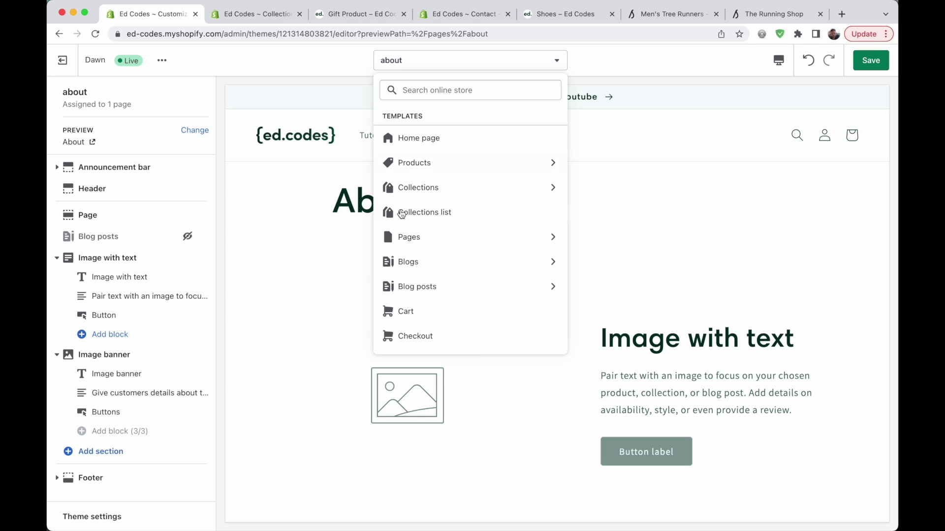
pyautogui.click(547, 238)
pyautogui.click(439, 233)
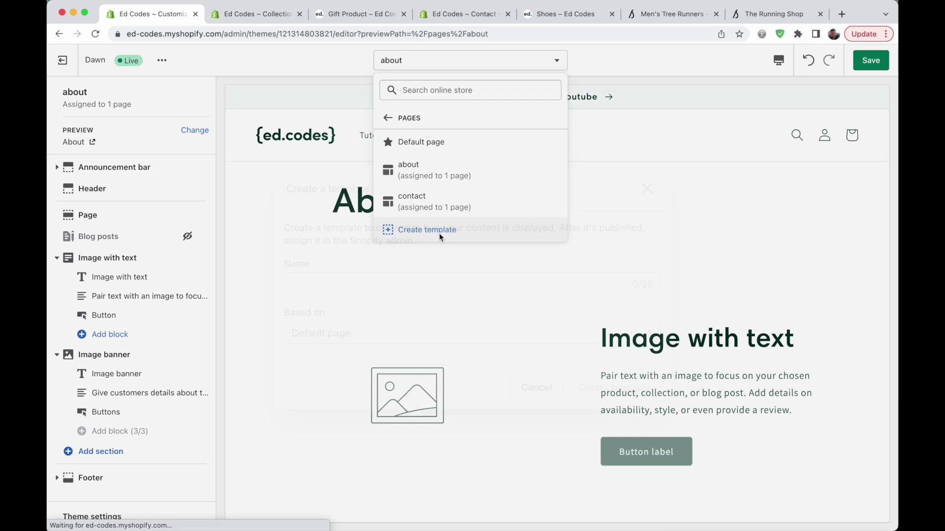
pyautogui.click(350, 326)
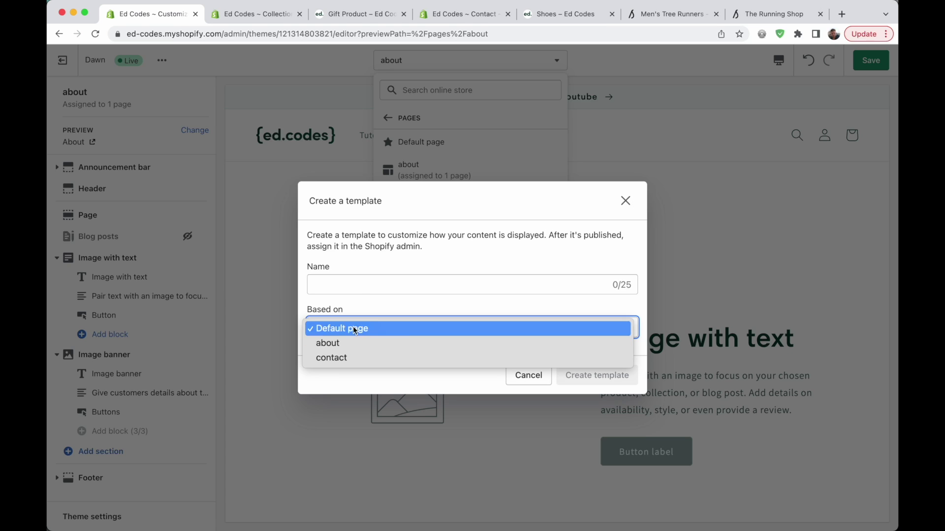
pyautogui.click(360, 290)
pyautogui.click(335, 285)
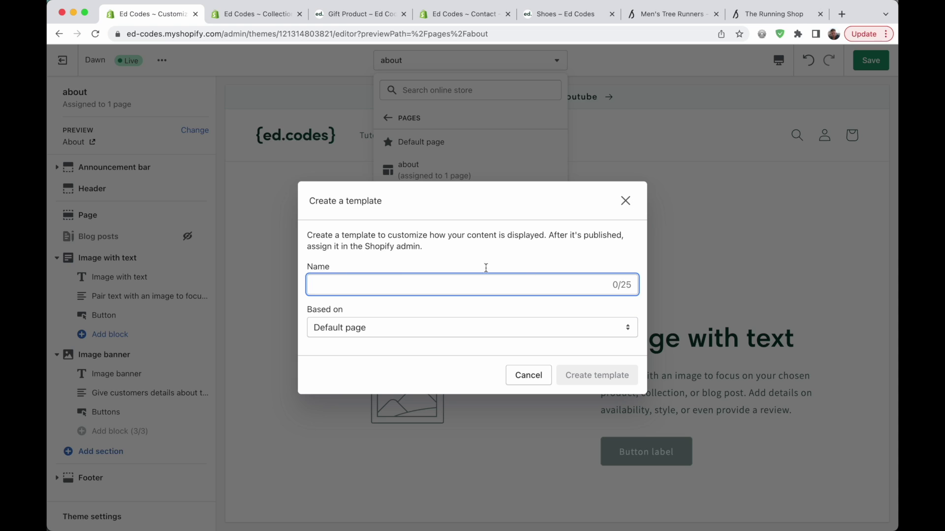
pyautogui.click(530, 375)
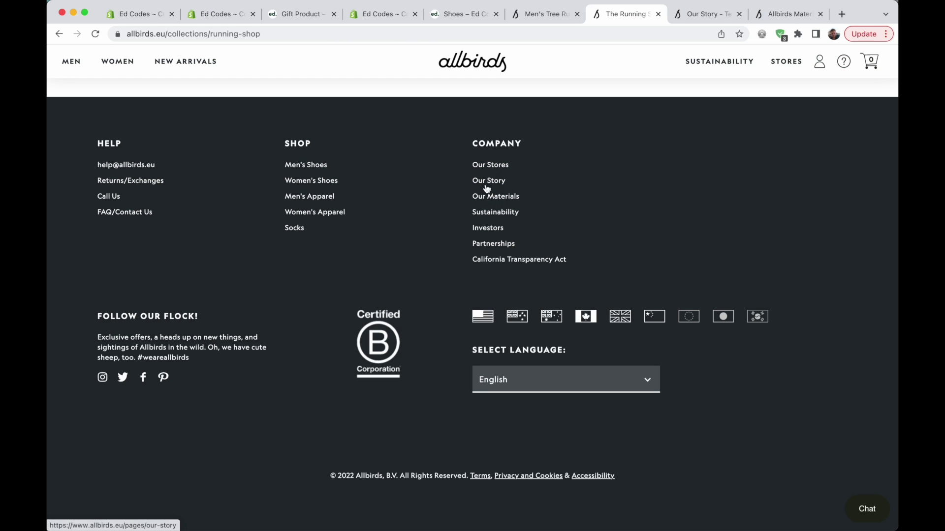
# - Examine the section layout of the Allbirds Our Story page and the wool materials page
pyautogui.click(698, 18)
pyautogui.scroll(-20, 556, 224)
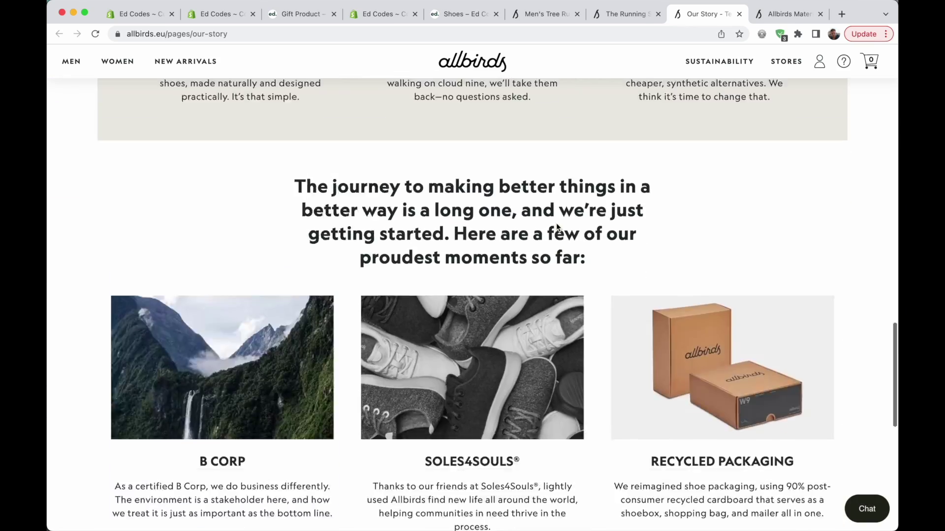
pyautogui.click(789, 14)
pyautogui.scroll(20, 730, 101)
pyautogui.scroll(-10, 636, 249)
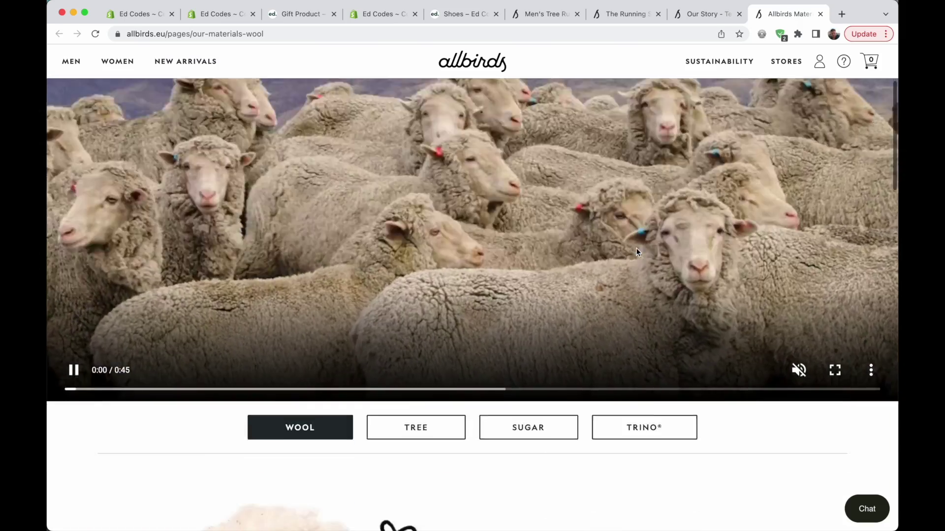
pyautogui.scroll(-15, 637, 249)
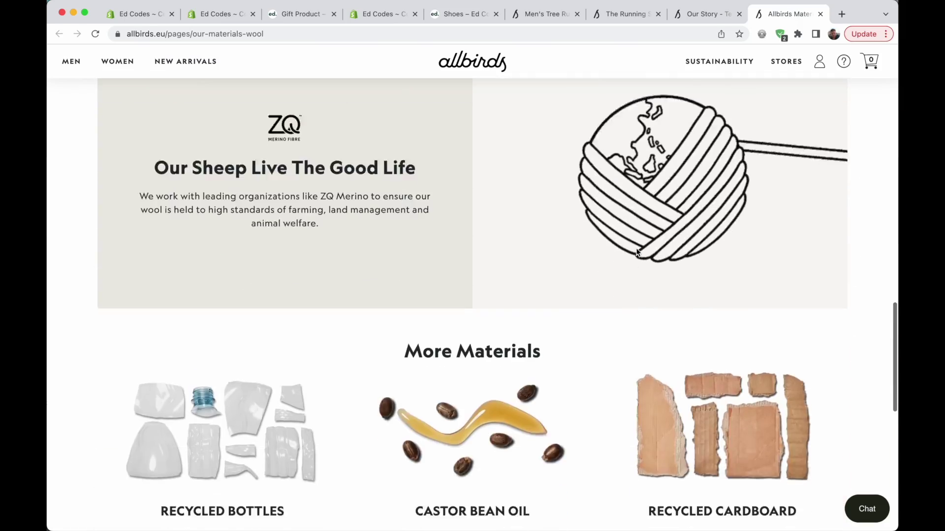
pyautogui.scroll(4, 636, 249)
pyautogui.scroll(-2, 636, 247)
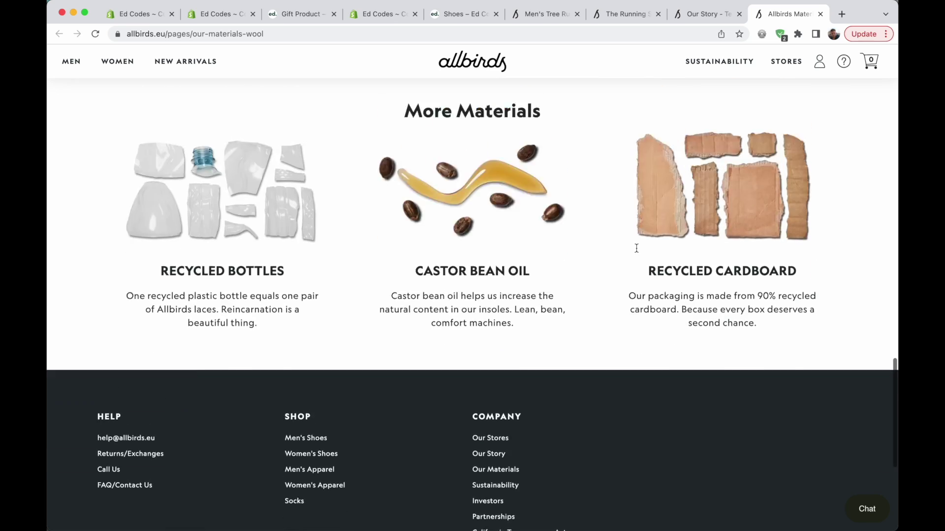
pyautogui.scroll(5, 636, 247)
pyautogui.scroll(15, 635, 247)
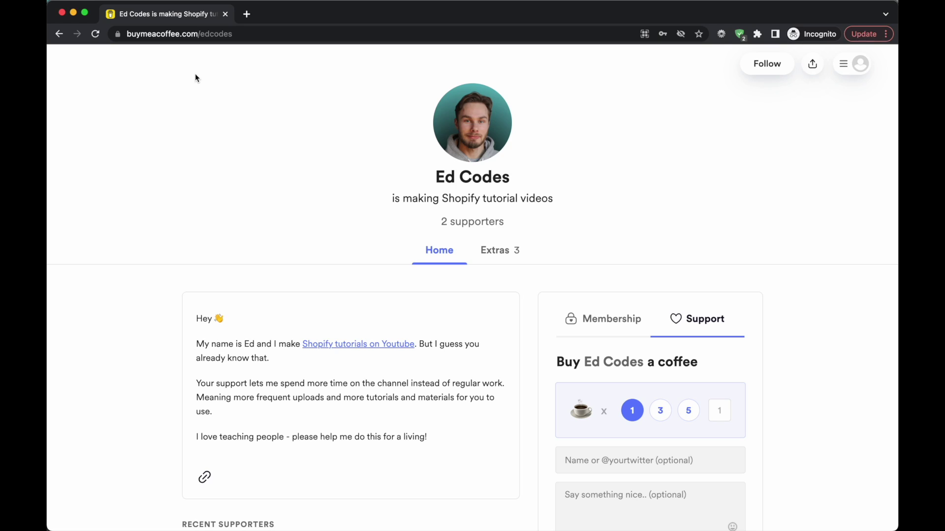
# - Review the Shopify Learning Community membership offer and its benefits on the Buy Me a Coffee page
pyautogui.scroll(-2, 558, 310)
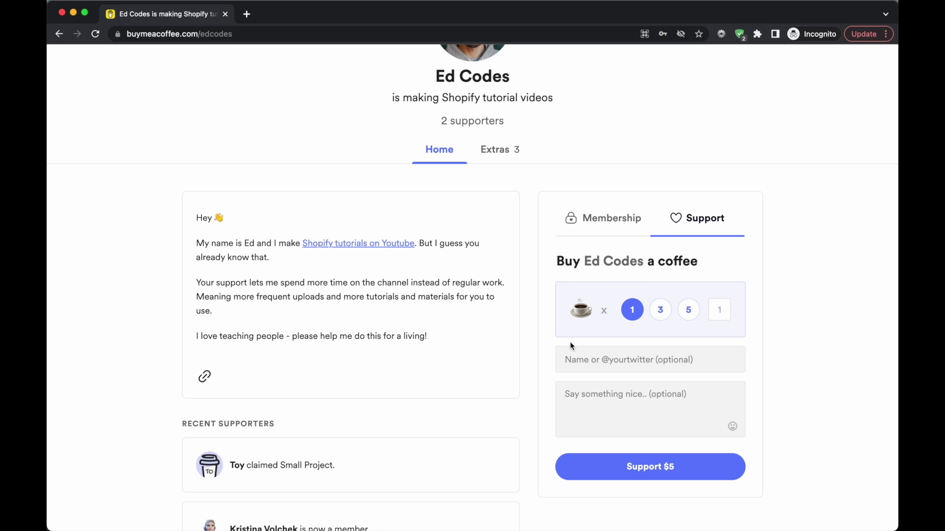
pyautogui.scroll(1, 570, 342)
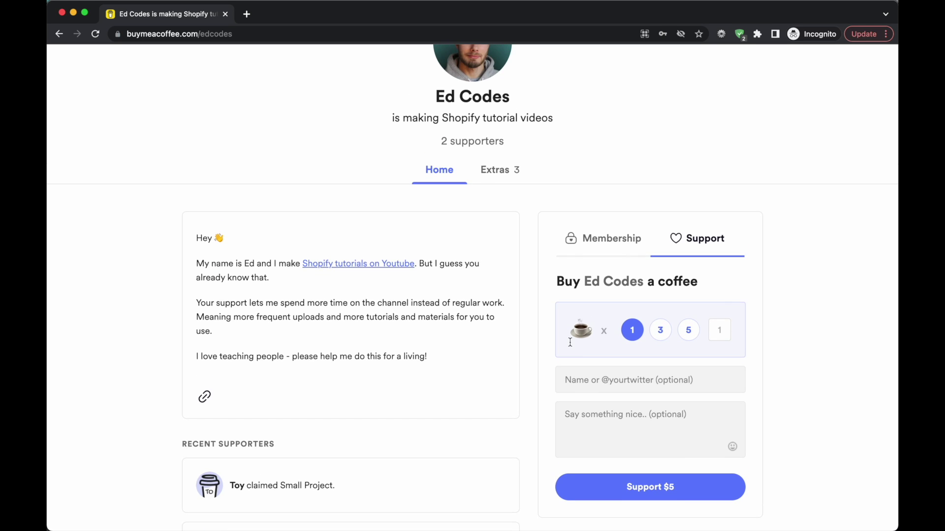
pyautogui.click(613, 241)
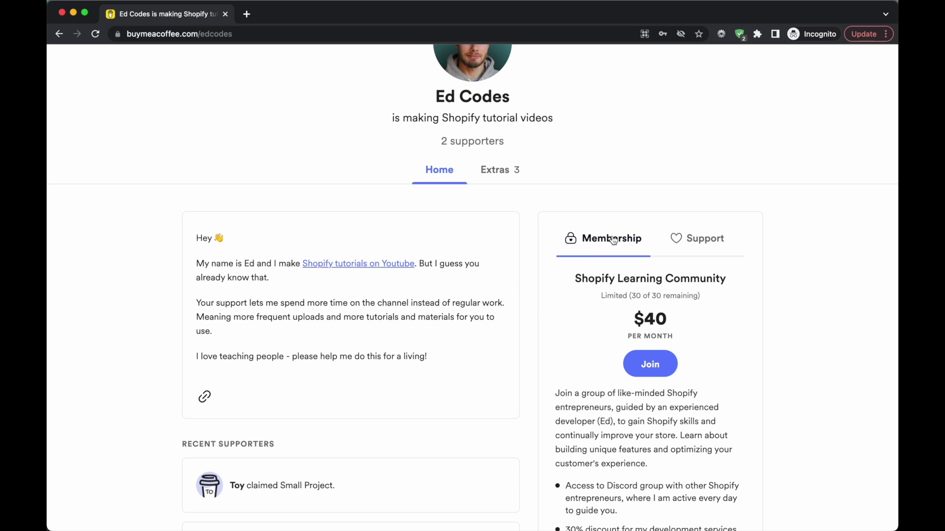
pyautogui.scroll(-5, 538, 313)
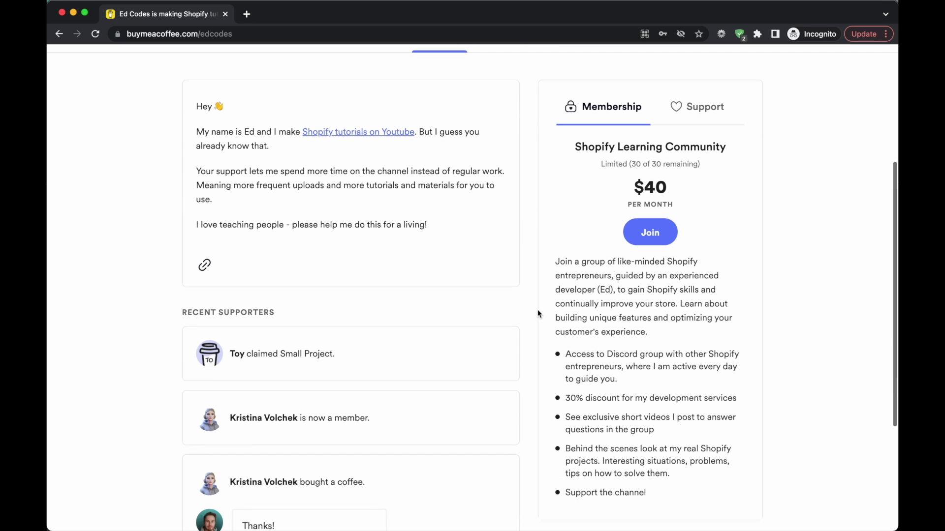
# - Switch to Discord to view the Shopify Learning Community's general channel, and return to the Buy Me a Coffee page
pyautogui.press('super+Tab')
pyautogui.press('super+Tab')
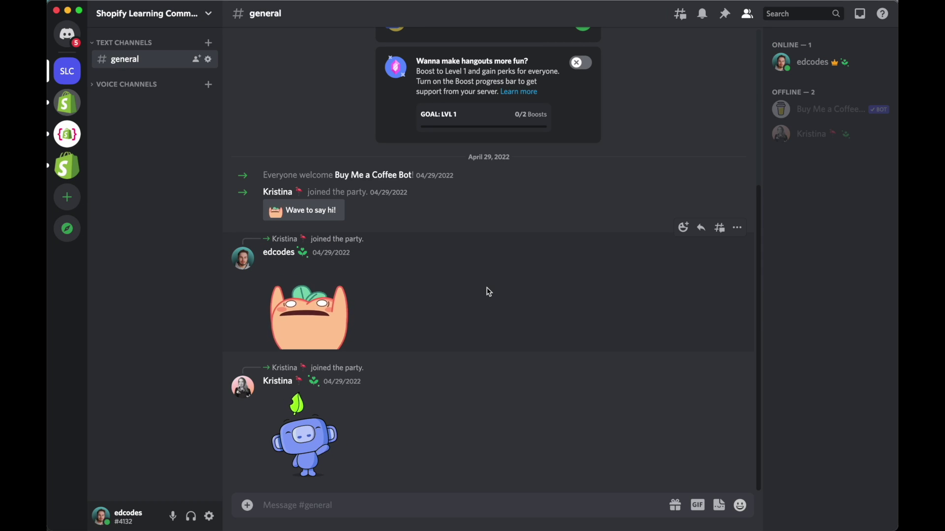
pyautogui.press('super+Tab')
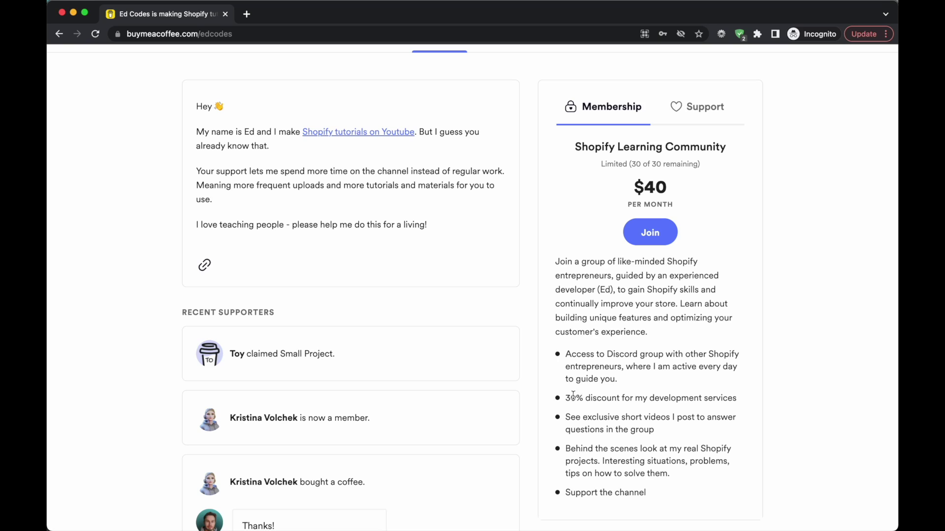
# - Open the Extras on the Buy Me a Coffee page and review the Mini, Small and Medium Project offers
pyautogui.click(701, 403)
pyautogui.scroll(3, 701, 404)
pyautogui.scroll(3, 509, 127)
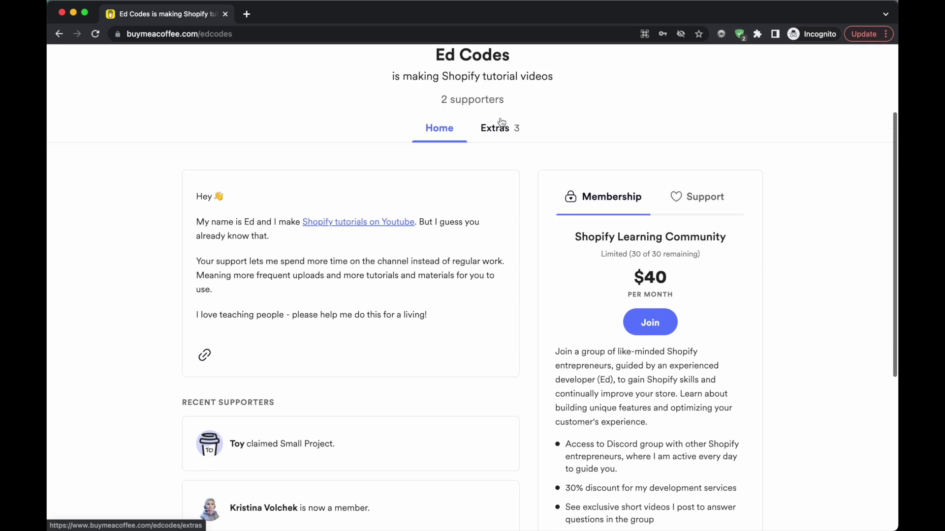
pyautogui.click(503, 225)
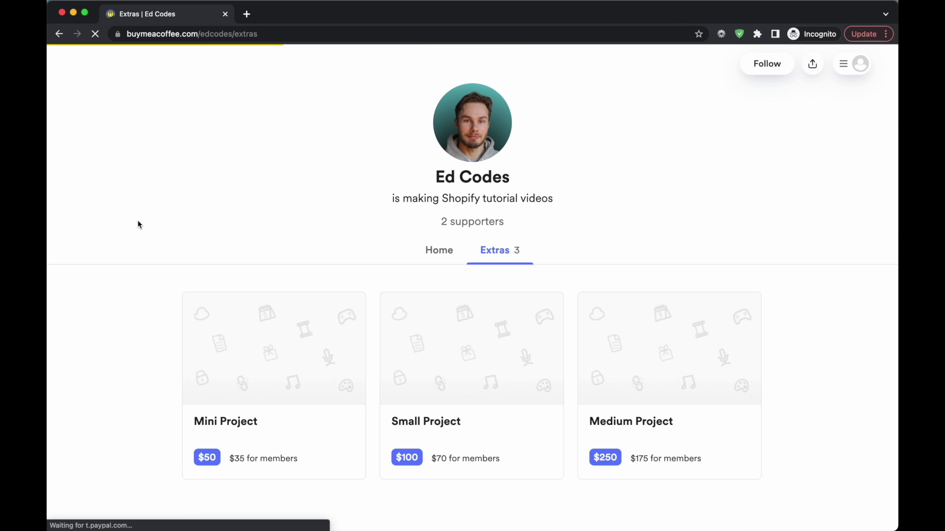
pyautogui.scroll(-1, 137, 221)
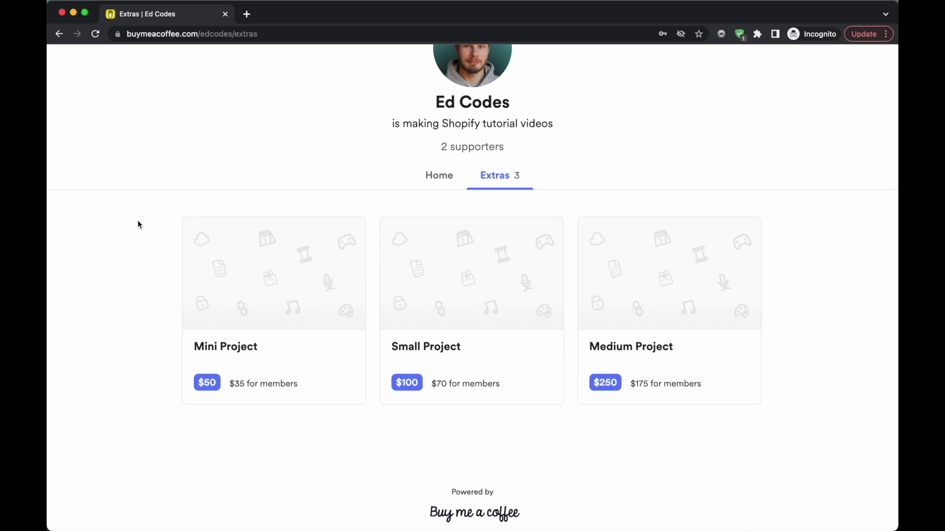
pyautogui.scroll(1, 138, 225)
pyautogui.moveTo(349, 366)
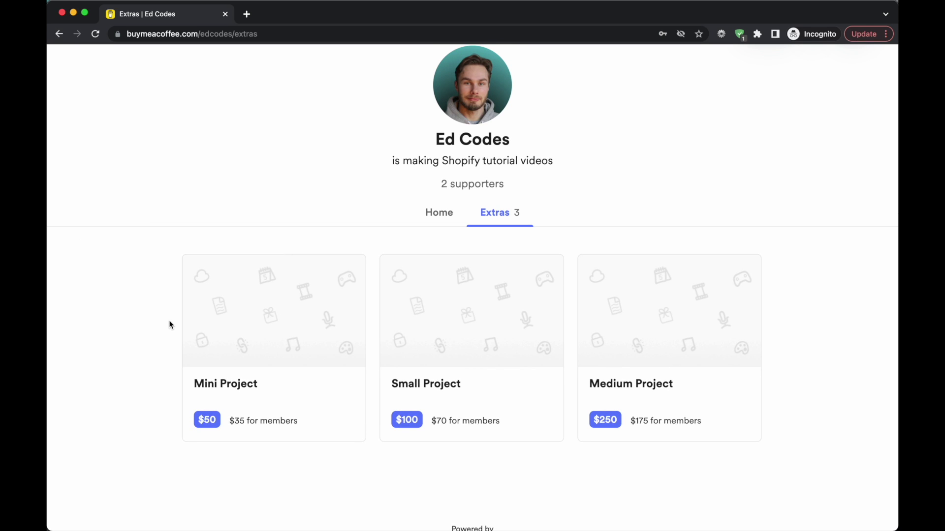
pyautogui.scroll(-1, 170, 325)
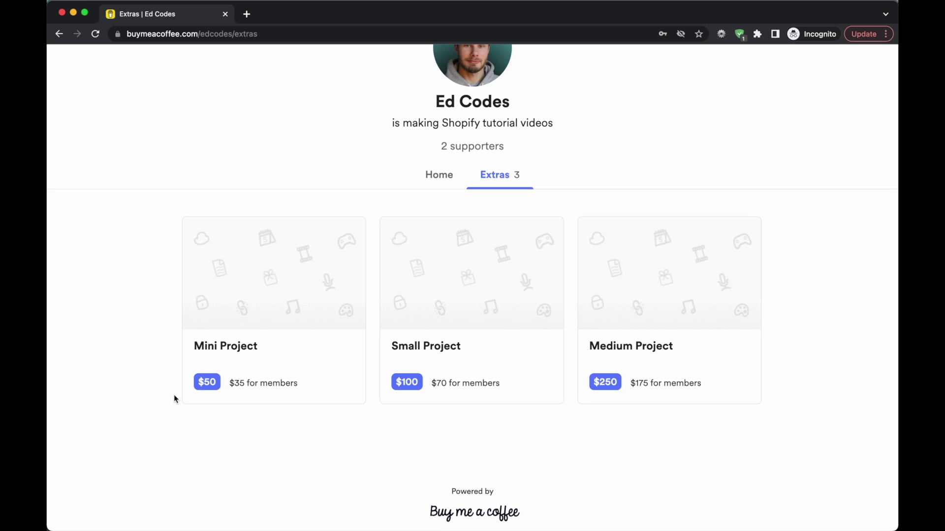
pyautogui.moveTo(446, 405)
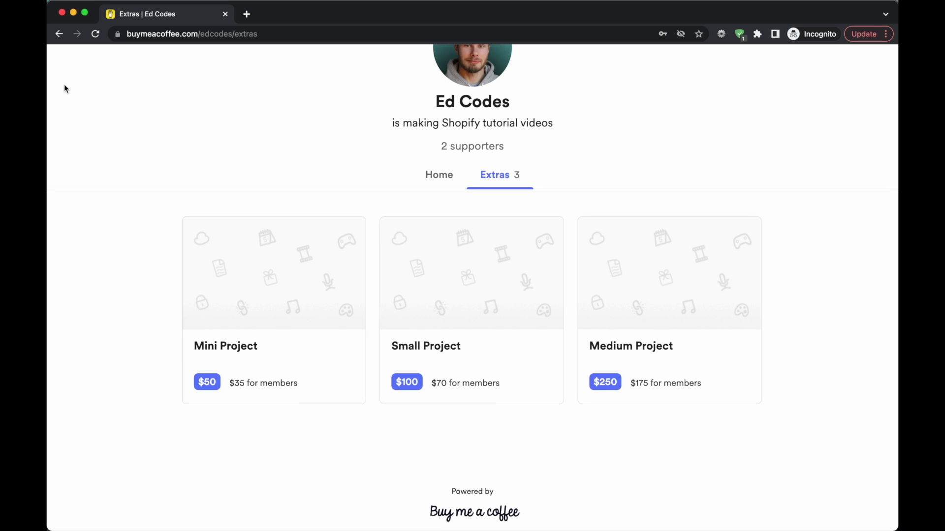